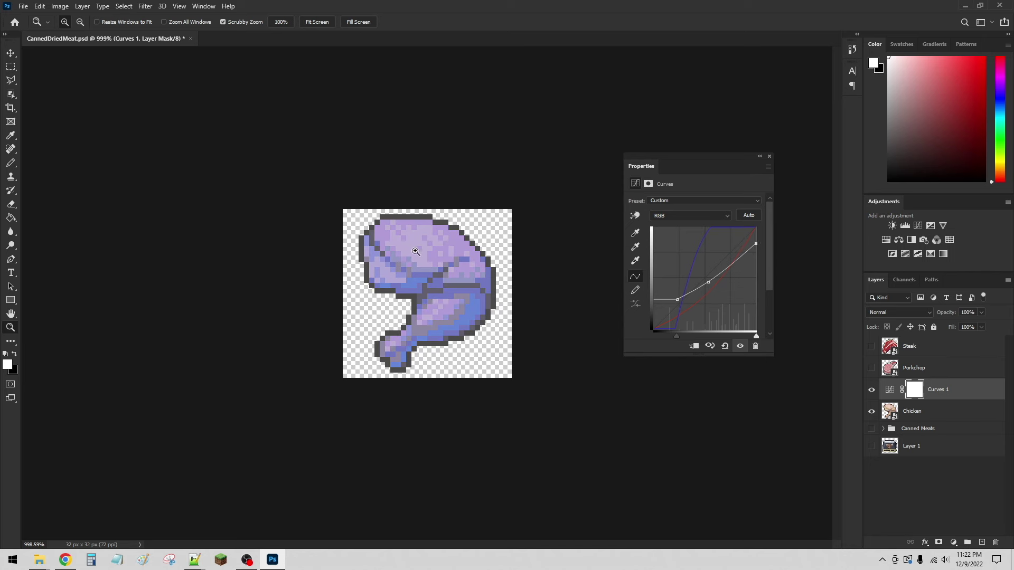
- Move the Curves 1 layer above Steak and add a Hue/Saturation adjustment over it with saturation set to -52
left_click(770, 156)
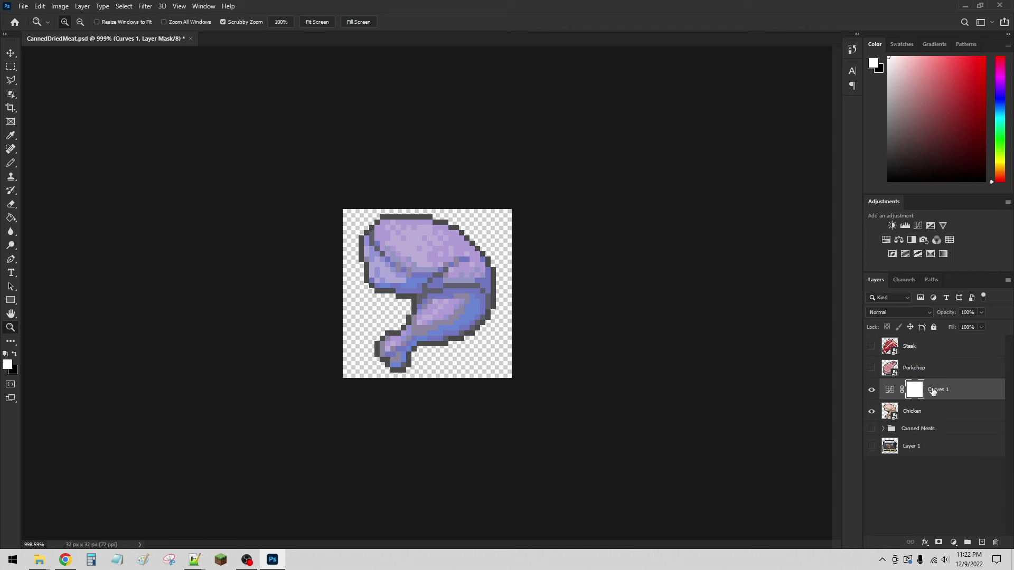
left_click_drag(933, 384, 932, 337)
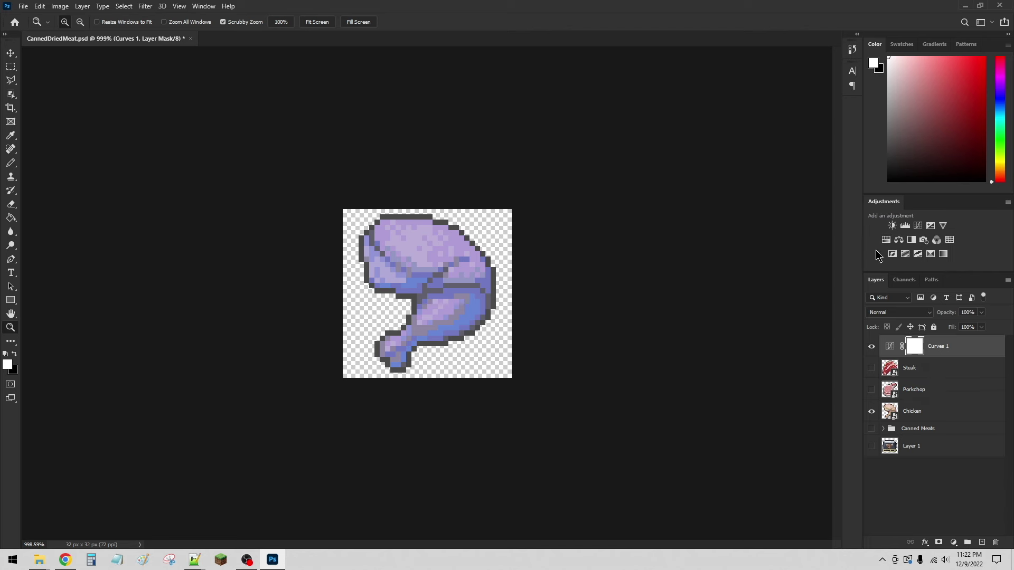
left_click(885, 240)
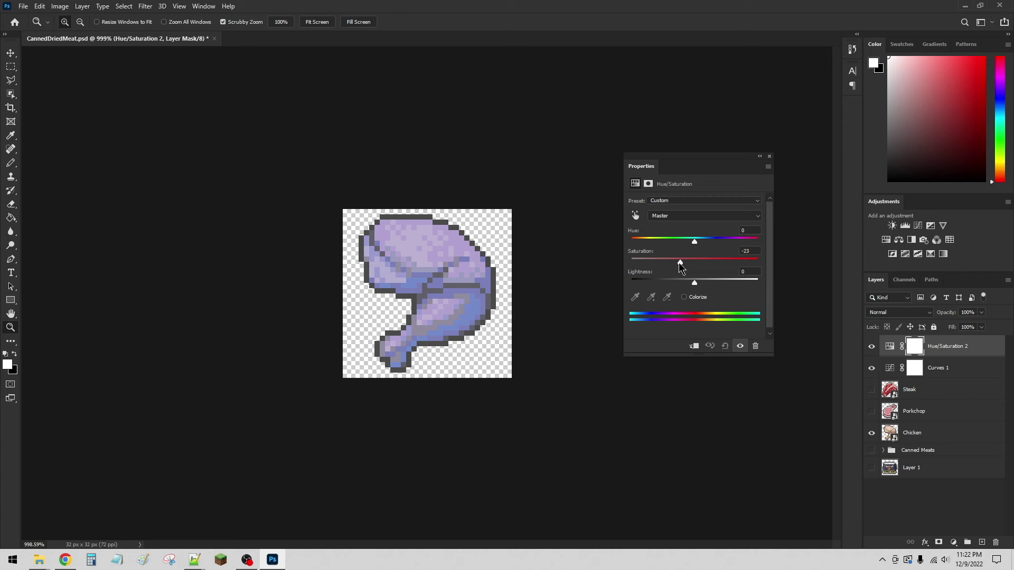
left_click_drag(680, 263, 661, 263)
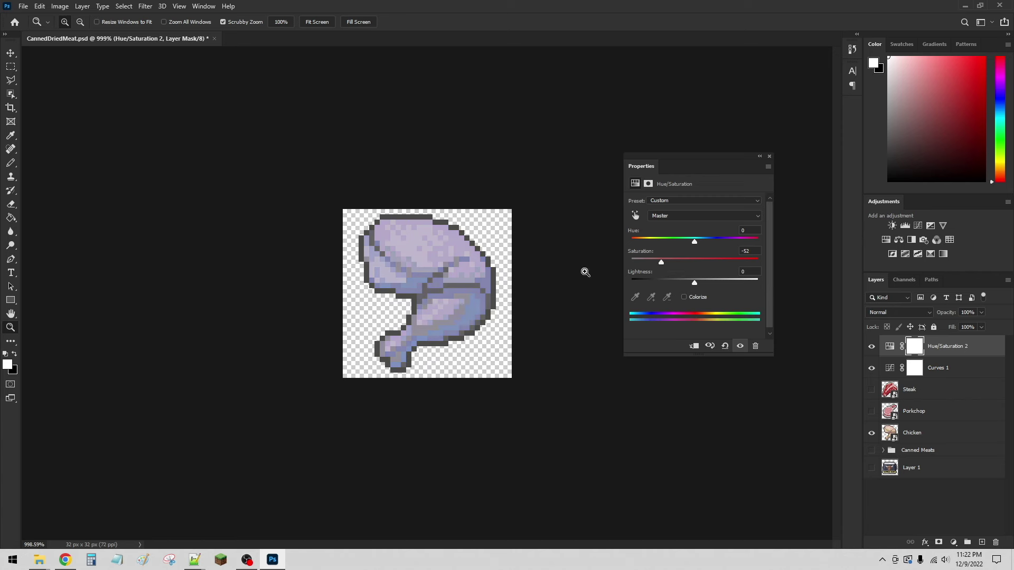
left_click(770, 157)
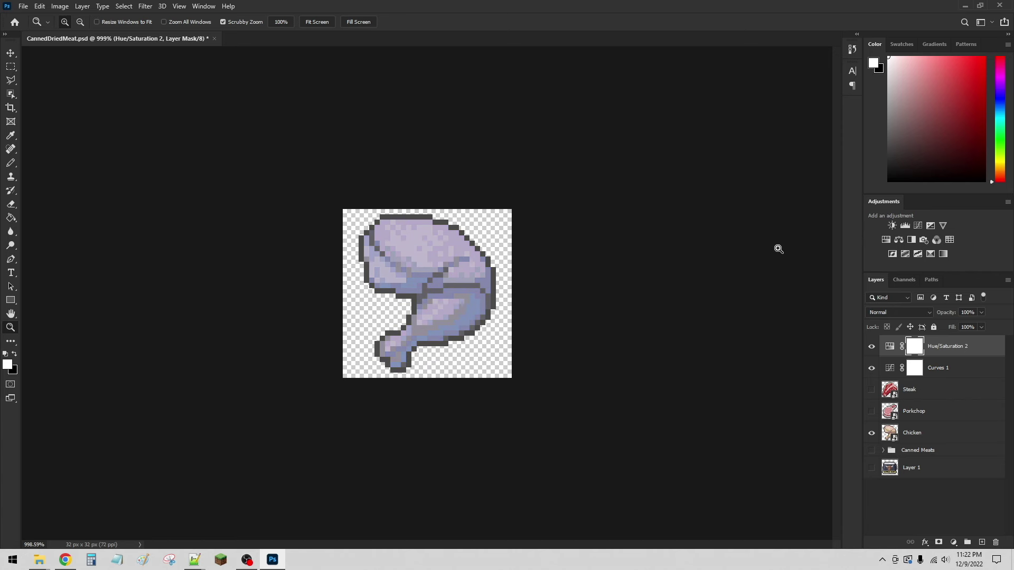
- Preview the colour adjustments on the Porkchop and Steak layers, leaving both layers hidden again
left_click(872, 412)
left_click(872, 389)
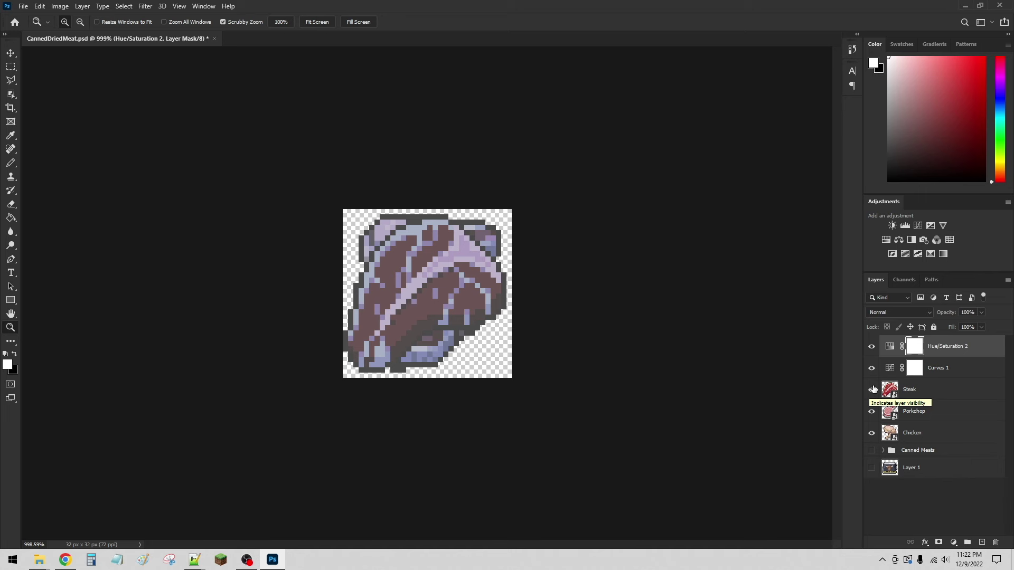
left_click(871, 390)
left_click(872, 411)
- Select the Chicken layer and start saving the image under the file name Item_WPDriedChicken
left_click(948, 434)
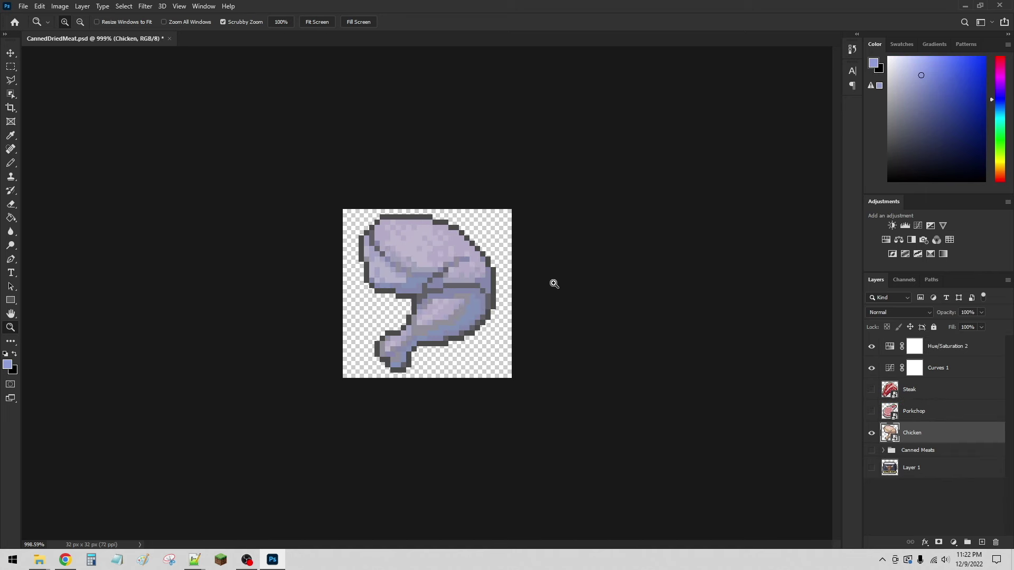
key("ctrl+shift+s")
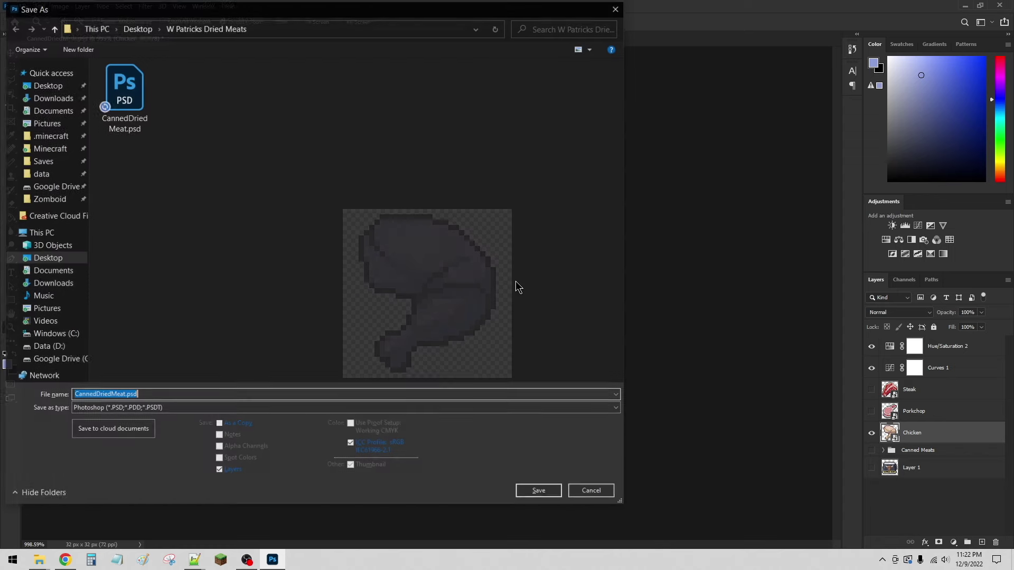
left_click(120, 395)
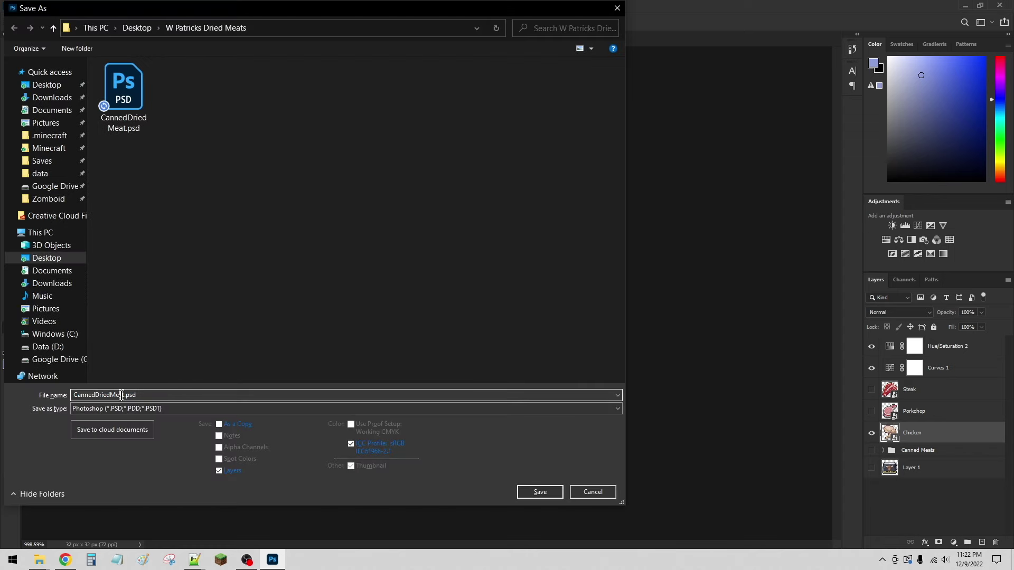
double_click(122, 396)
type("Item_WP")
- Switch to Notepad++ and check the steak, chicken and pork chop icon names in WPDriedMeats_Items.txt
mouse_move(194, 559)
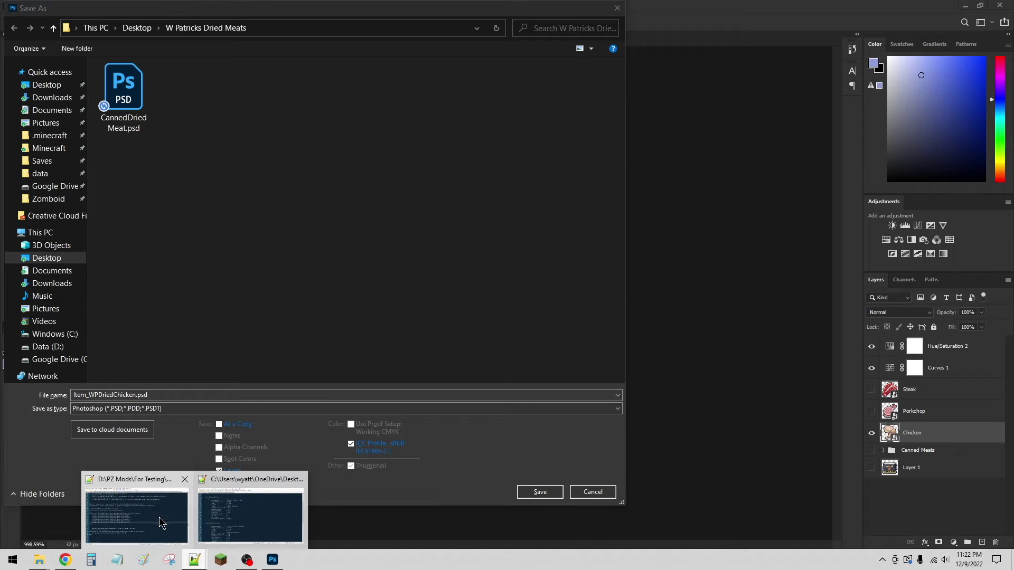
left_click(138, 523)
left_click(822, 60)
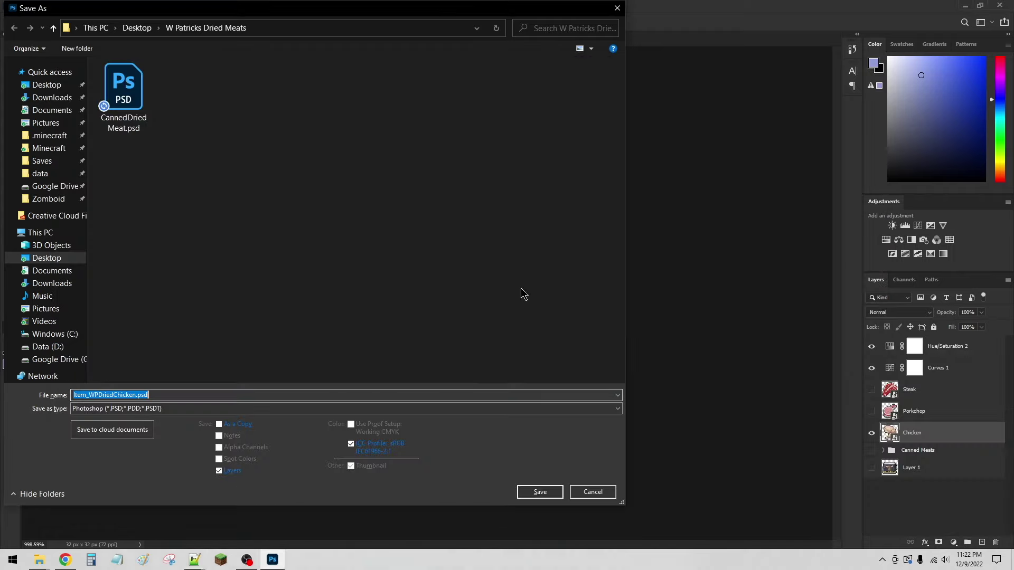
mouse_move(194, 560)
left_click(249, 512)
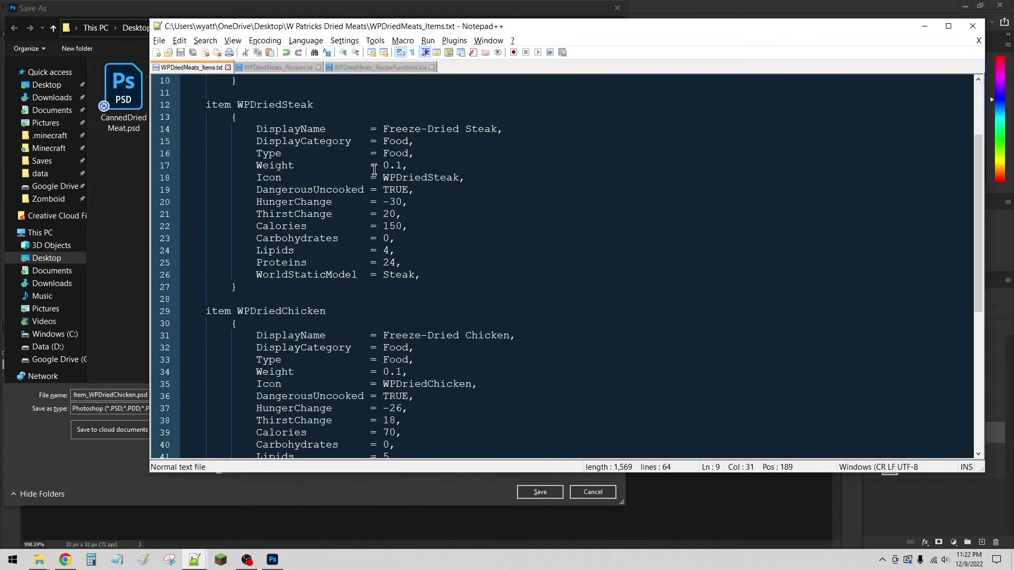
double_click(410, 177)
scroll(453, 269, "down", 7)
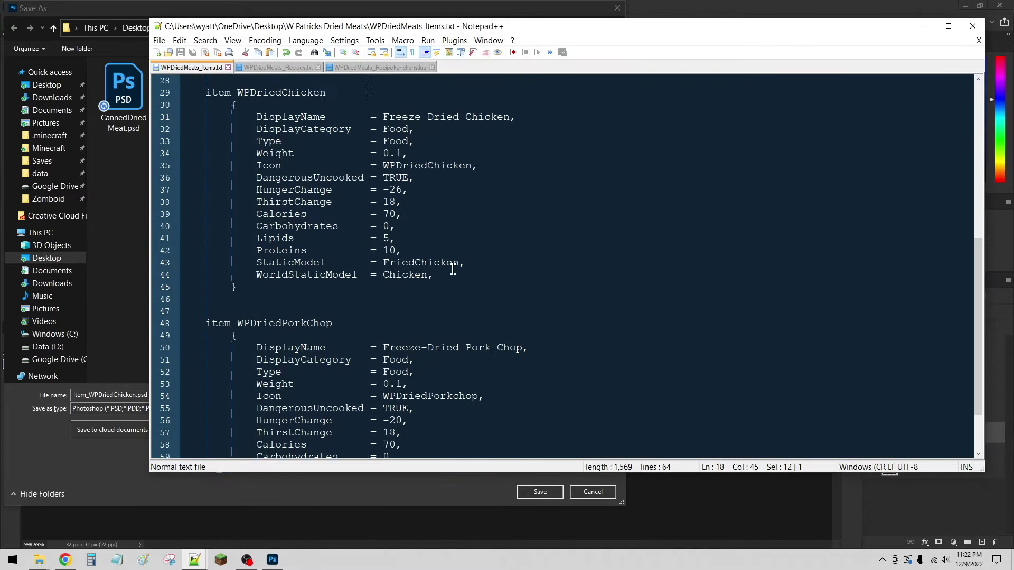
double_click(458, 360)
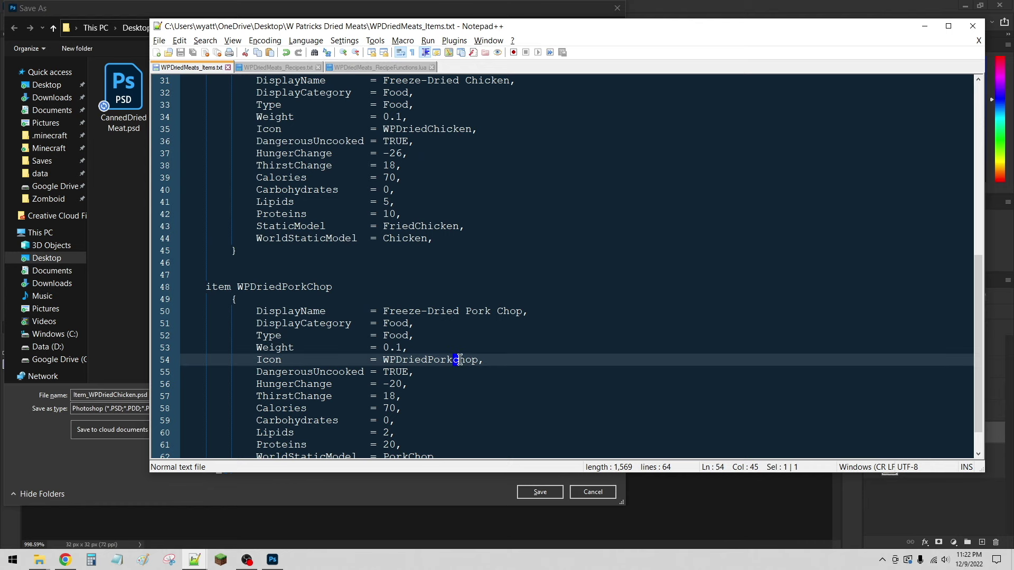
key("alt+Tab")
- Back in Photoshop, set the format to PNG and save the chicken icon as Item_WPDriedChicken.png
left_click(142, 395)
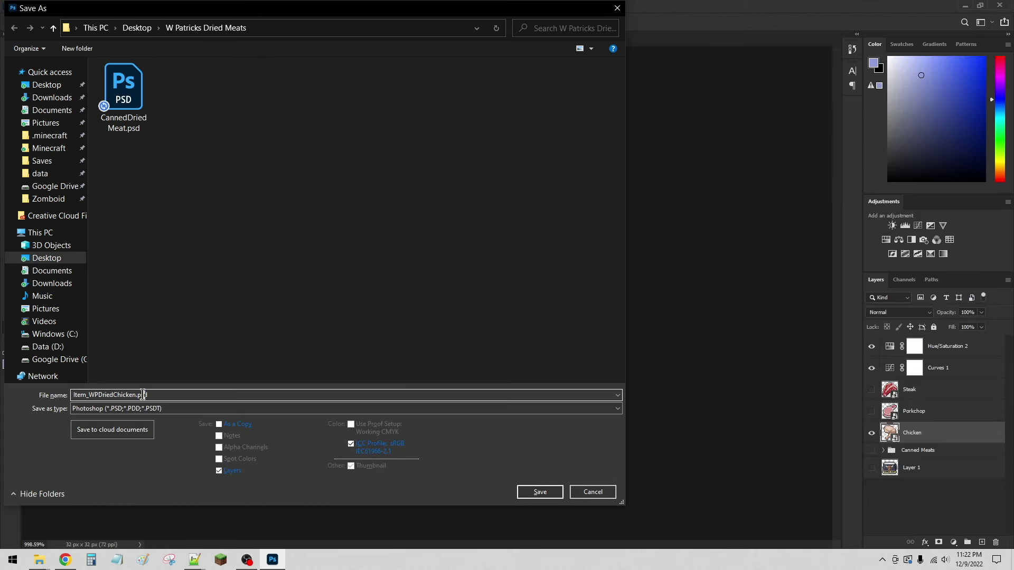
left_click(120, 409)
left_click(98, 366)
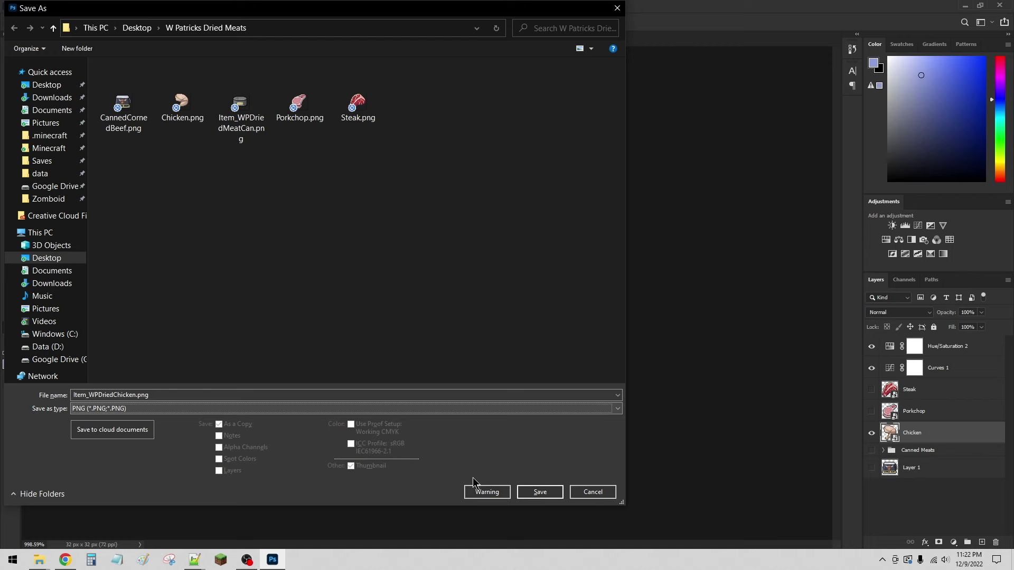
left_click(538, 491)
left_click(552, 168)
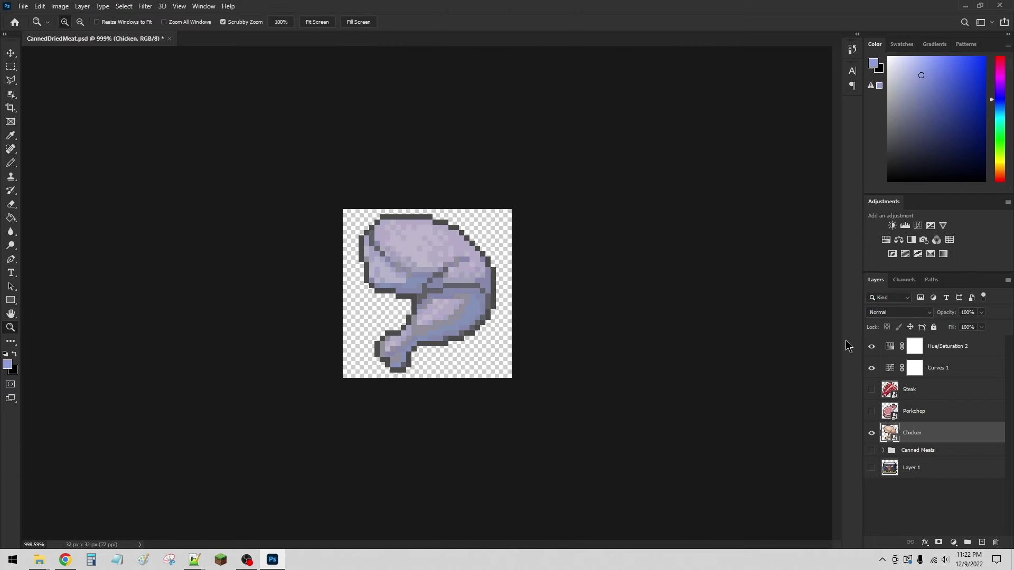
- Show the Porkchop layer instead of Chicken and save the image in PNG format as Item_WPDriedPorkchop.png
left_click(871, 432)
left_click(871, 411)
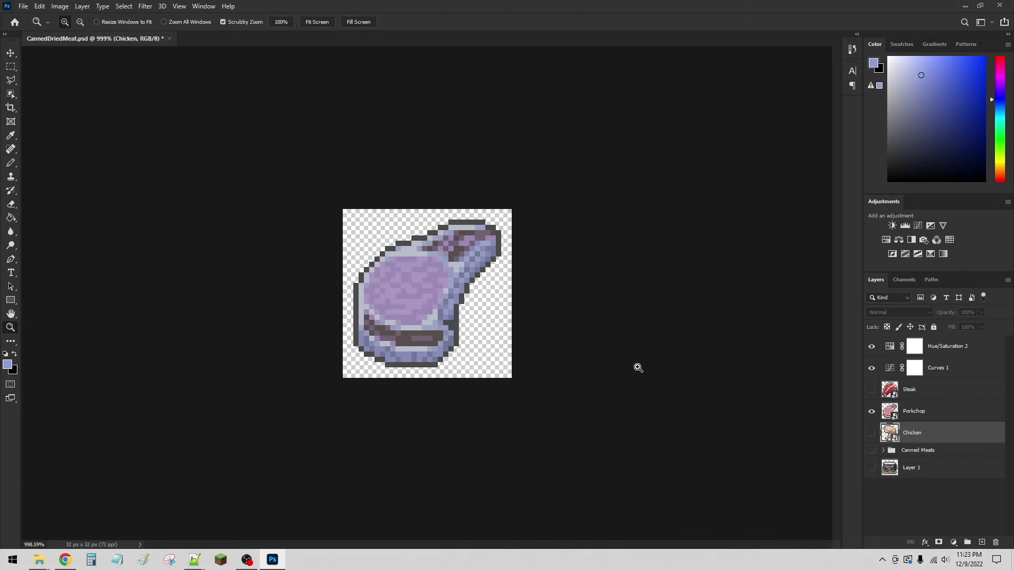
key("ctrl+shift+s")
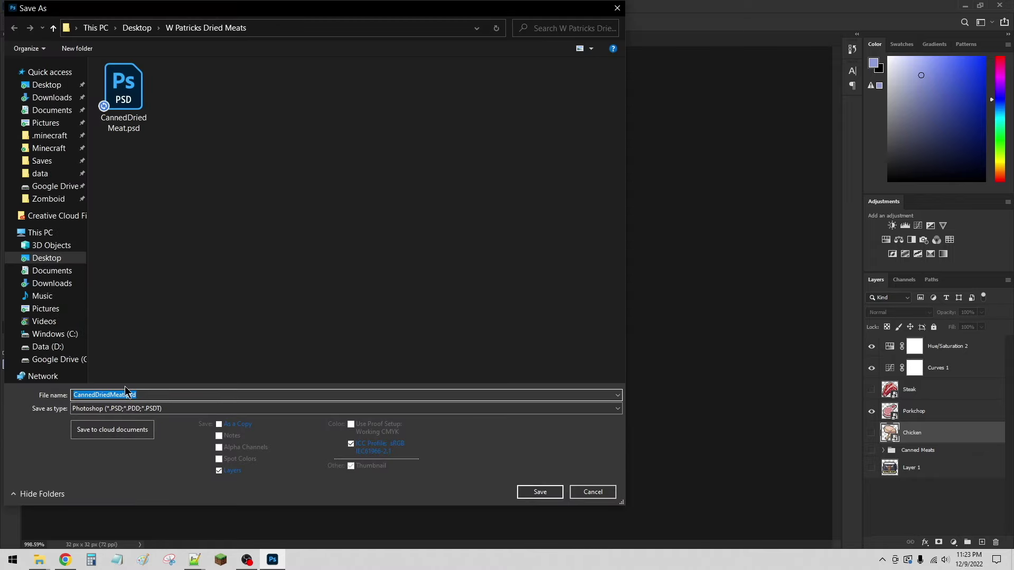
left_click(143, 409)
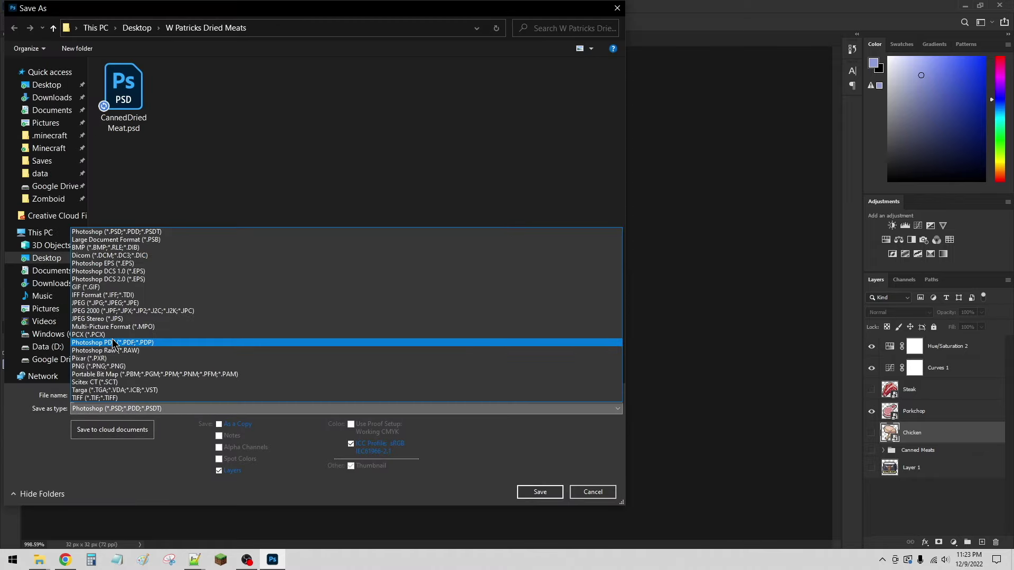
left_click(143, 362)
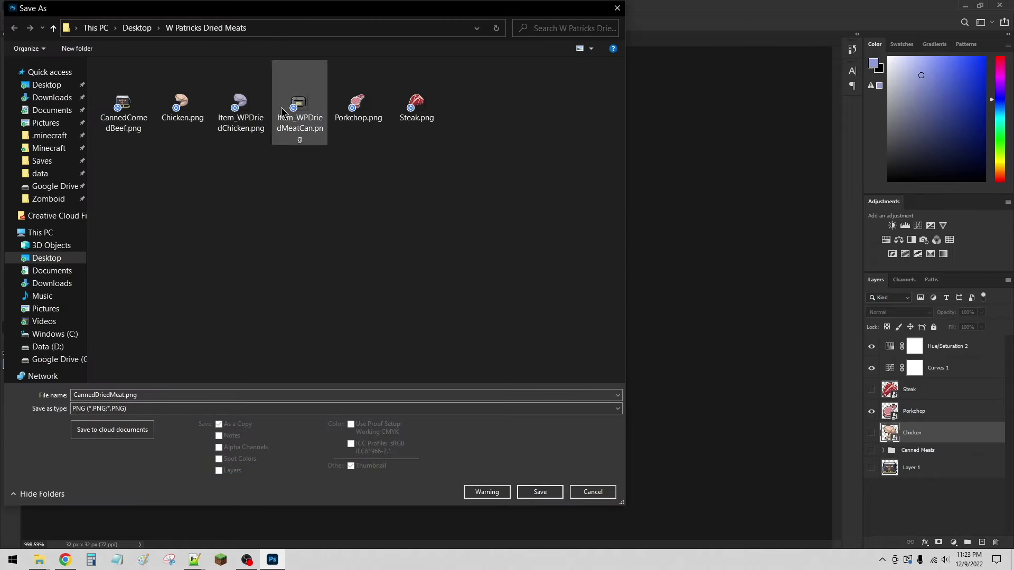
left_click(238, 101)
left_click(108, 393)
left_click(113, 394)
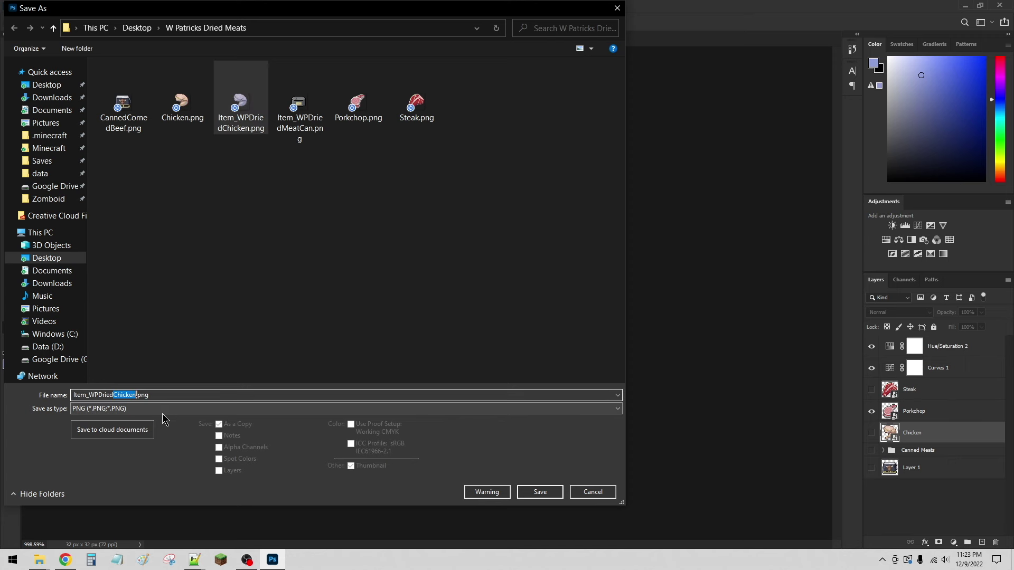
type("Porkchop")
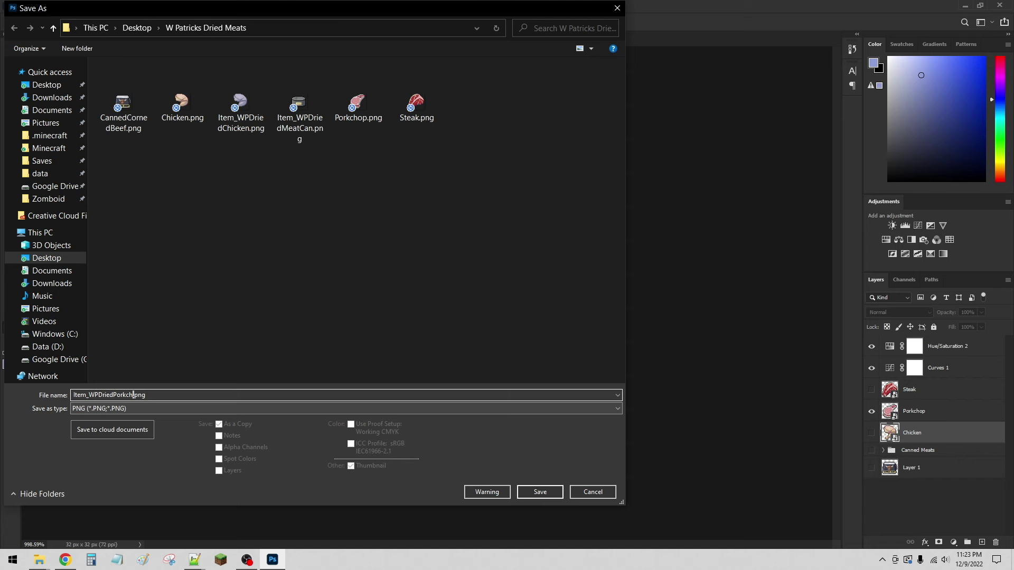
left_click(548, 492)
left_click(552, 174)
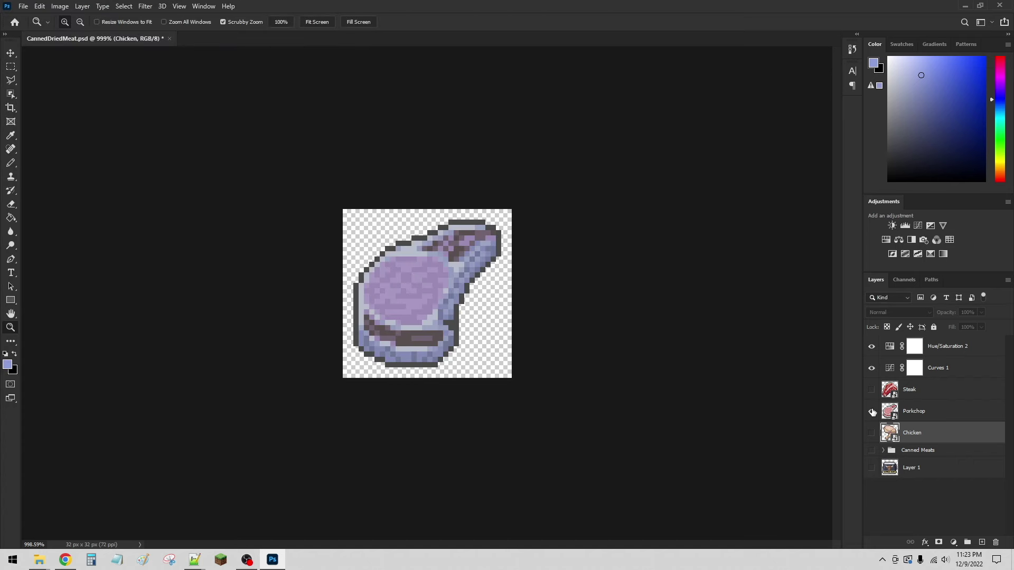
- Show the Steak layer instead of Porkchop and save the image in PNG format as Item_WPDriedSteak.png
left_click(872, 413)
left_click(871, 390)
key("ctrl+shift+s")
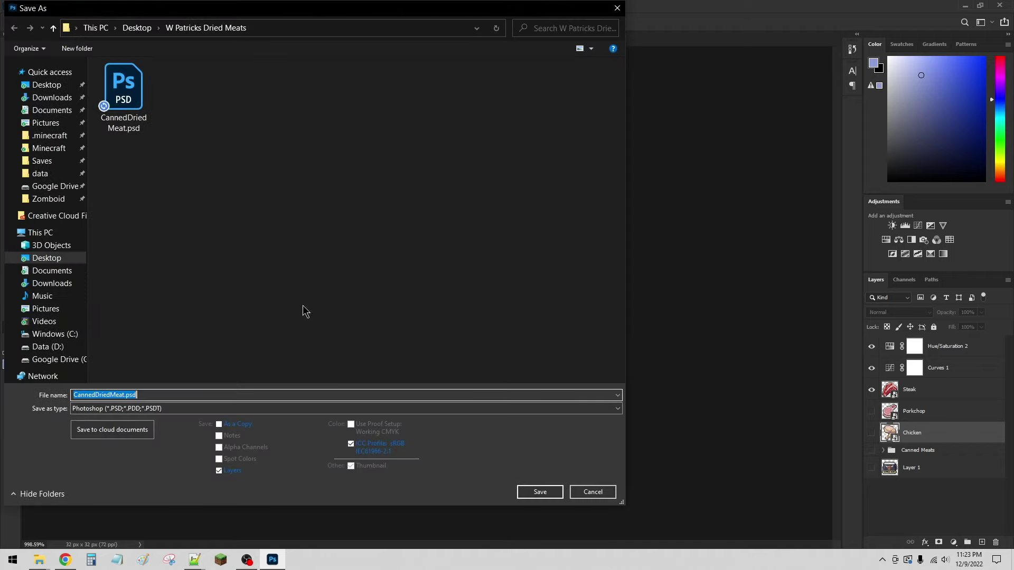
left_click(138, 408)
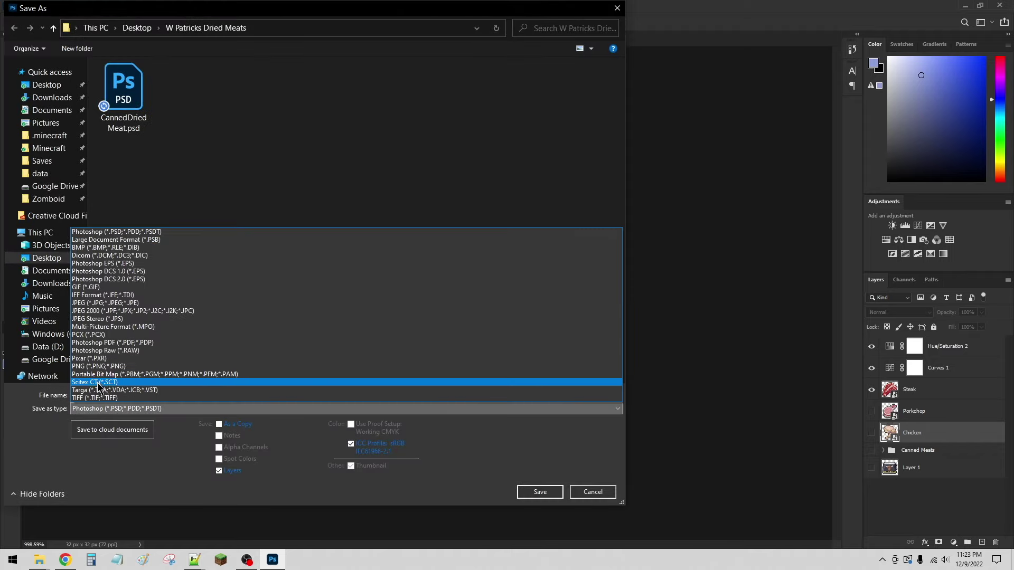
left_click(98, 366)
left_click(239, 121)
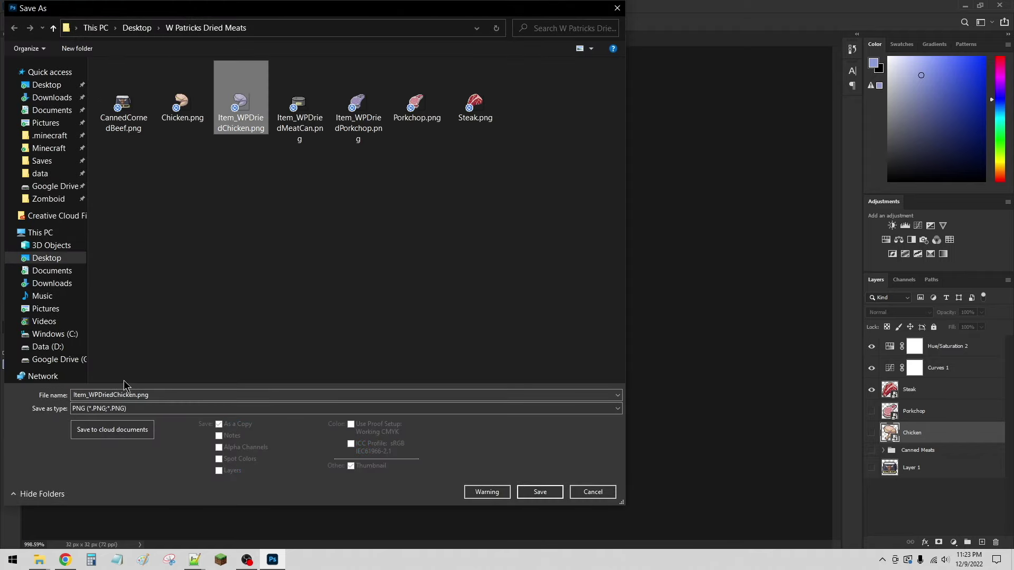
left_click(114, 394)
left_click(115, 395)
left_click(137, 395, "shift")
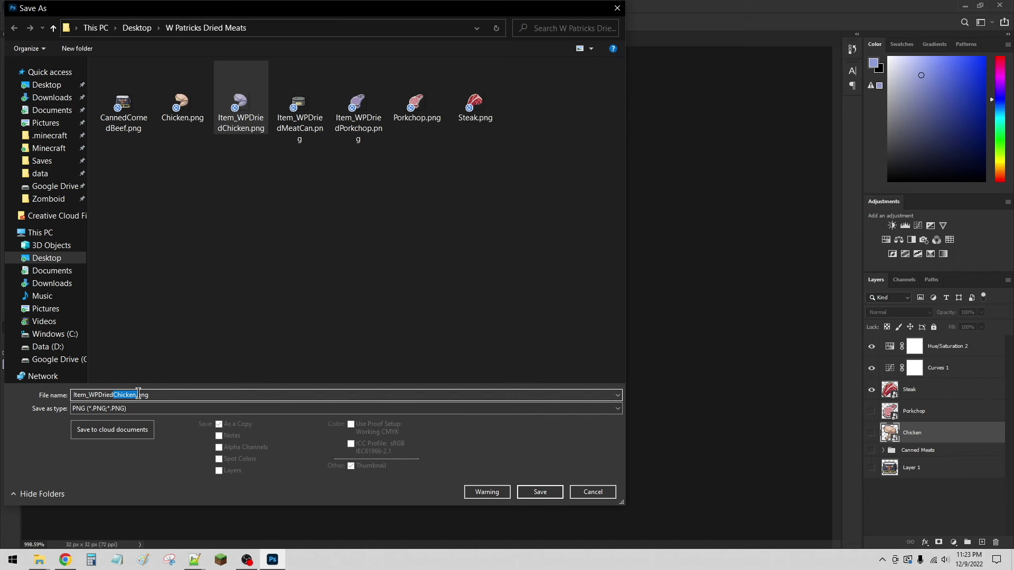
type("Stea")
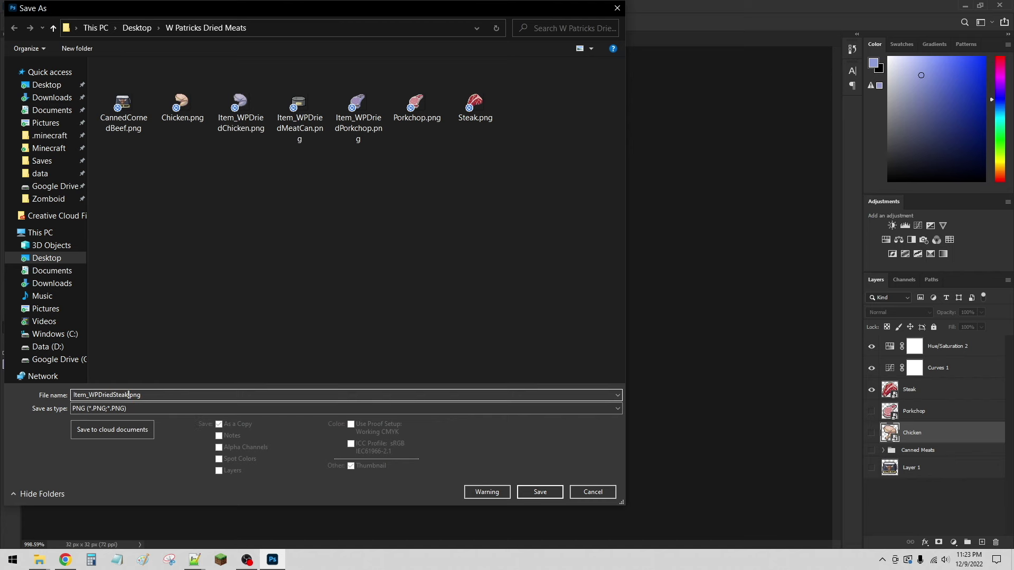
left_click(536, 491)
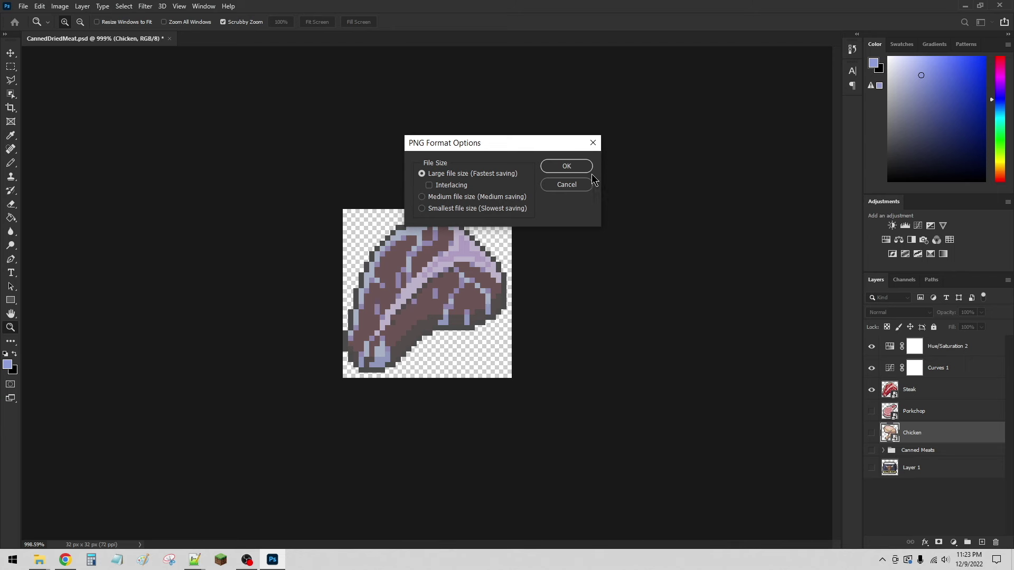
left_click(577, 168)
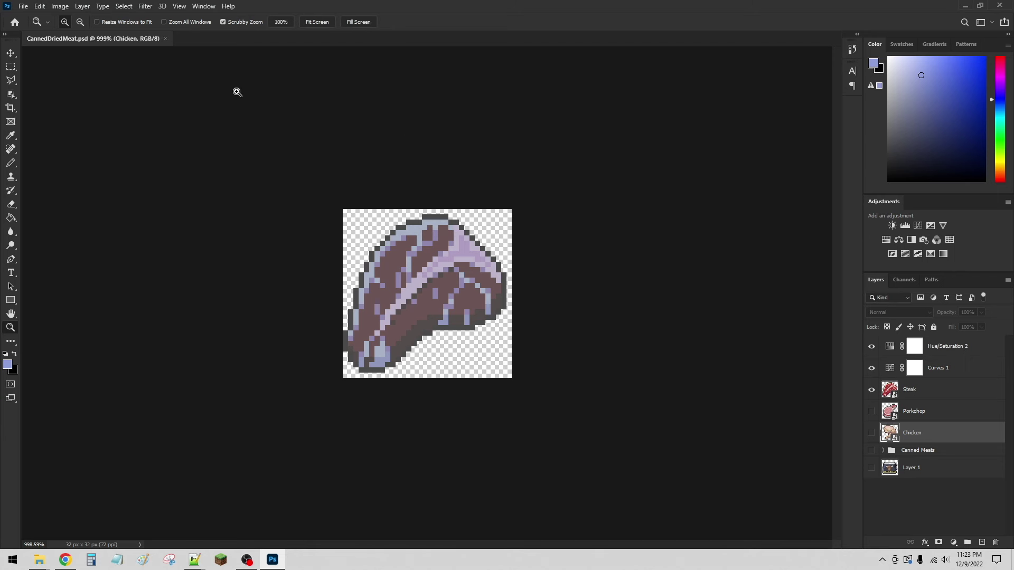
- Add a Channel Mixer adjustment directly above the Steak layer with the red output channel's red value at +73%
left_click(916, 392)
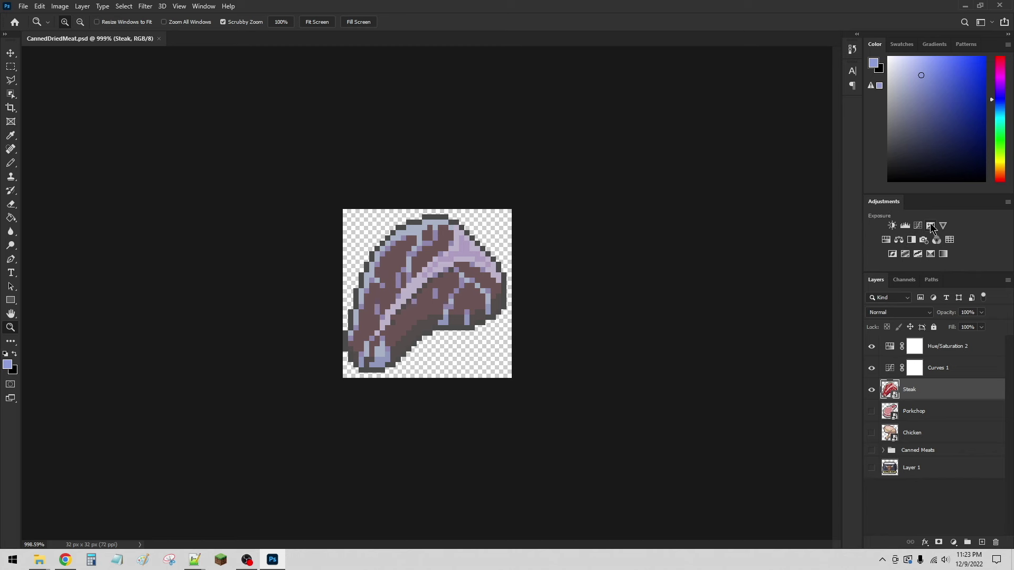
left_click(935, 241)
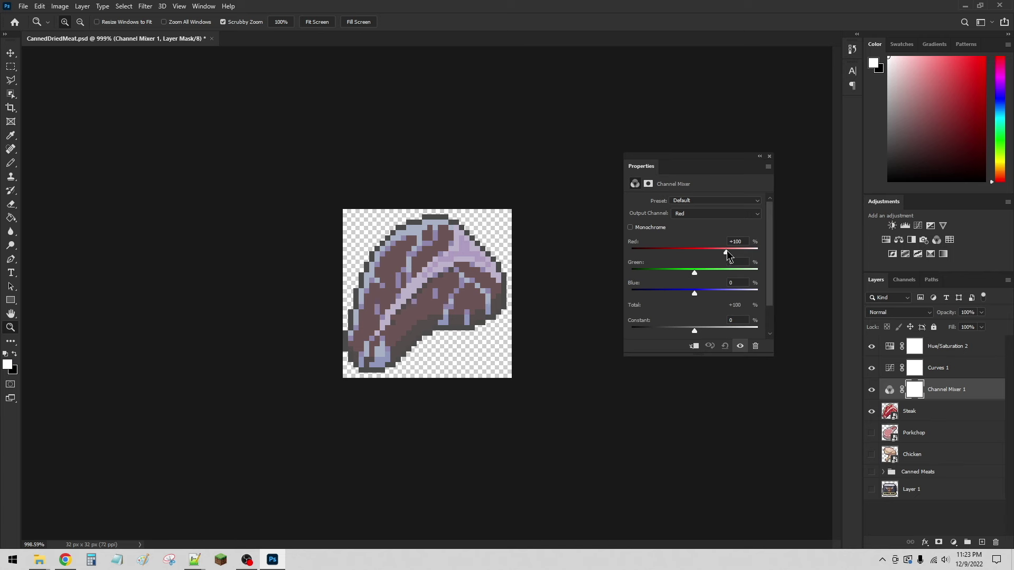
mouse_move(726, 251)
left_mouse_down()
mouse_move(697, 250)
mouse_move(717, 246)
left_mouse_up()
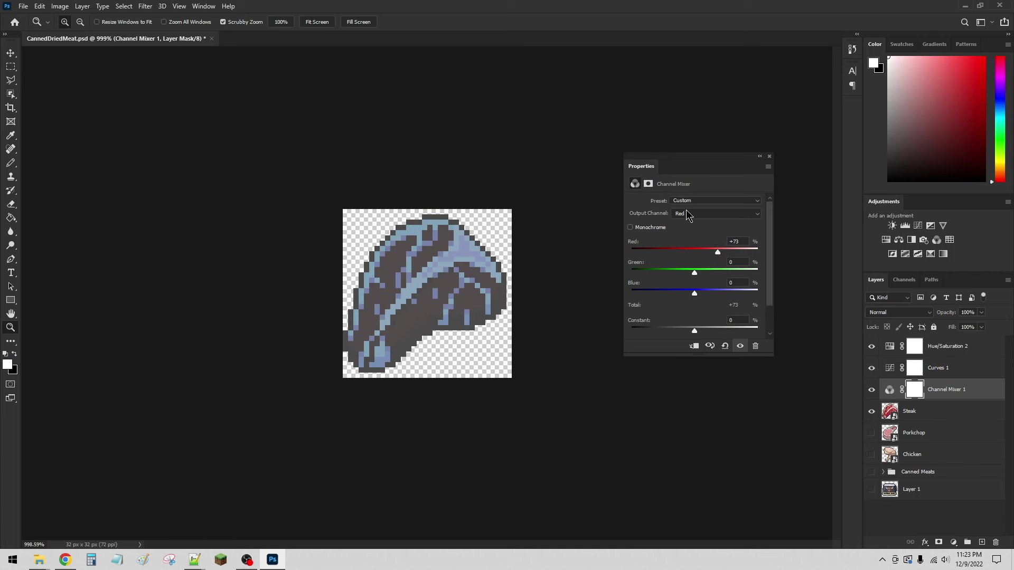
left_click(769, 157)
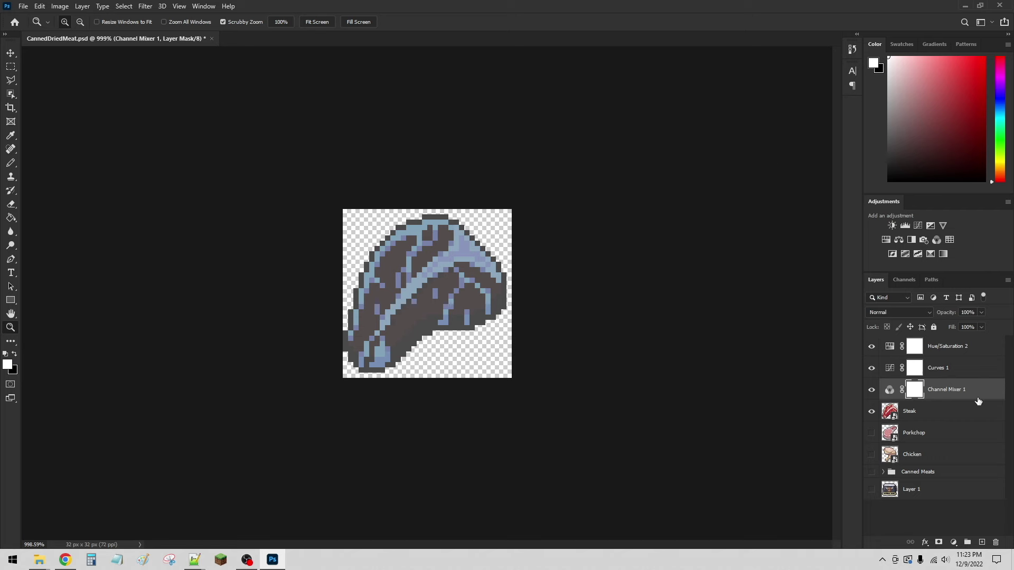
- Delete the Channel Mixer adjustment layer above the Steak layer and minimize Photoshop
left_click_drag(977, 392, 995, 542)
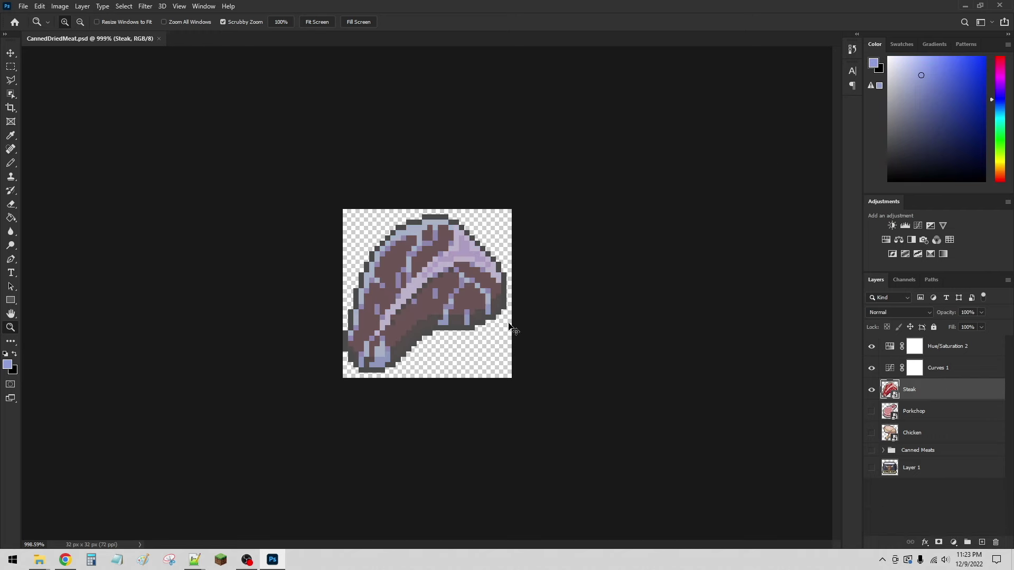
left_click(965, 5)
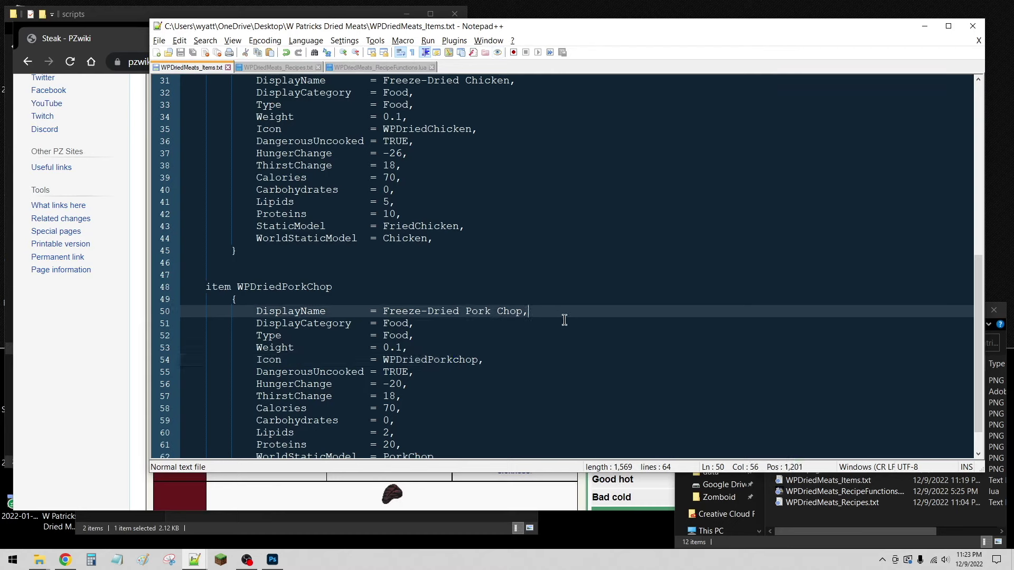
- Show the W Patricks Dried Meats folder as large icons and enlarge its window to fit all the files
left_click(959, 541)
left_click(998, 542)
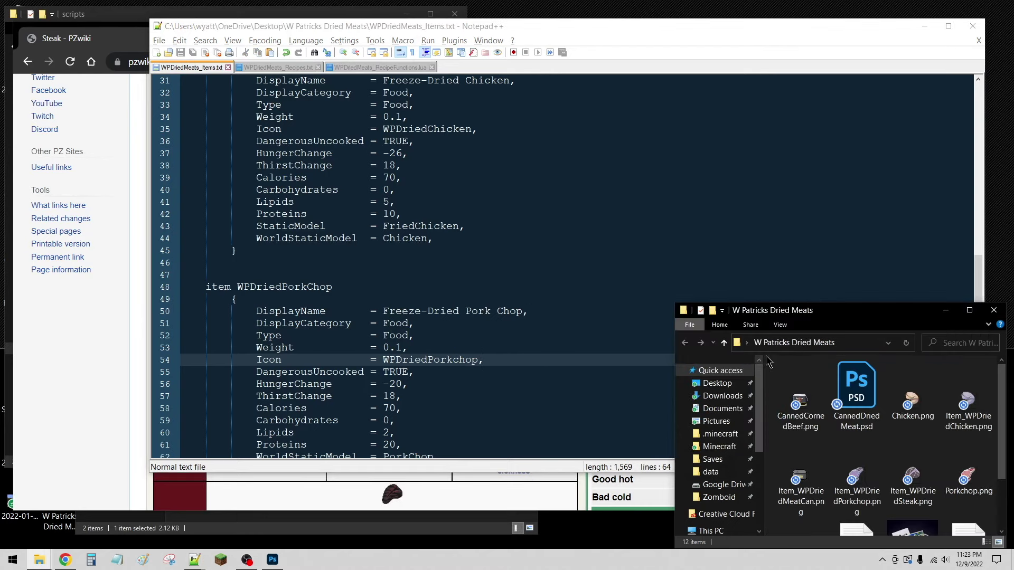
left_click_drag(779, 315, 564, 139)
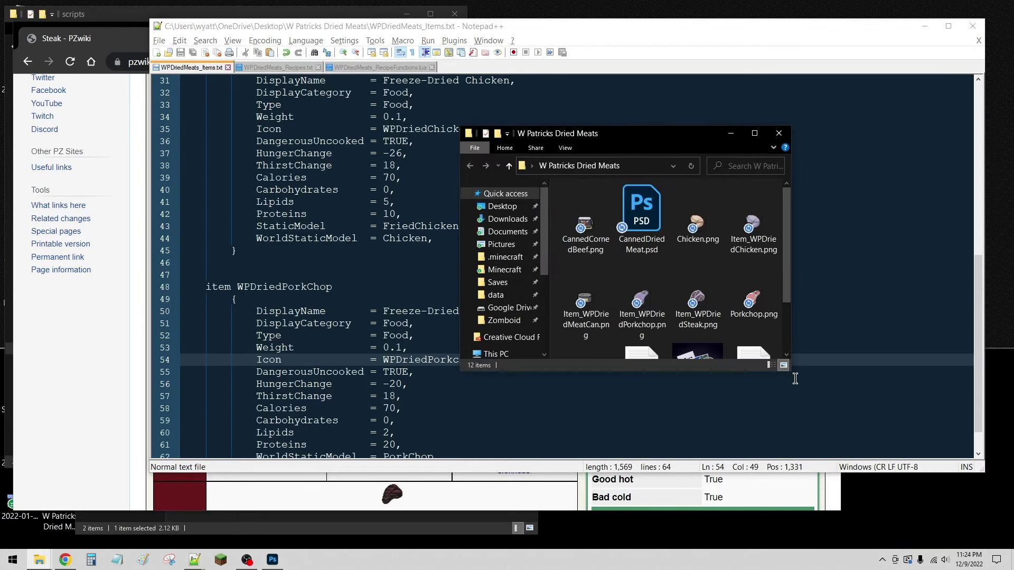
left_click_drag(790, 372, 836, 416)
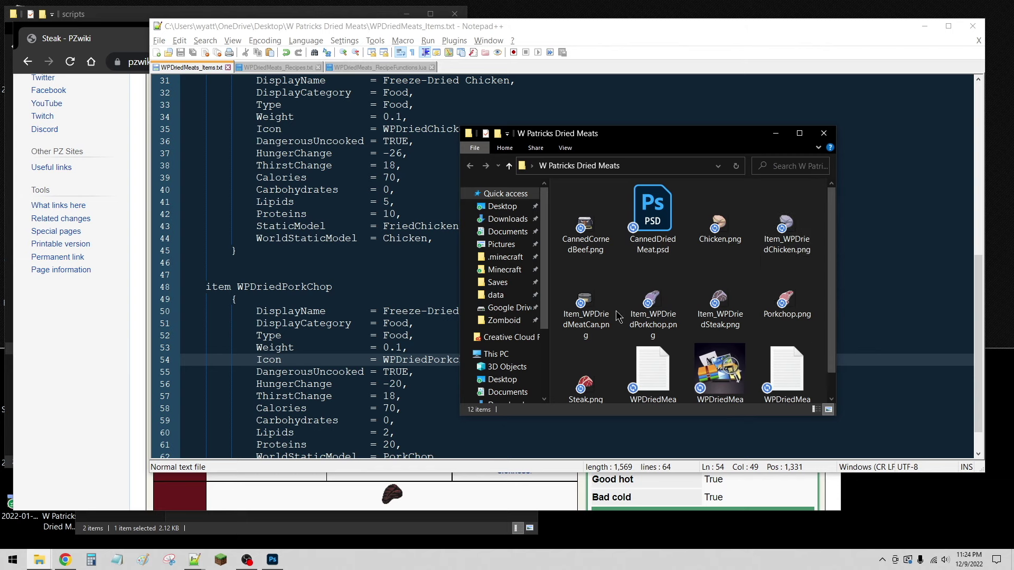
left_click_drag(835, 417, 875, 490)
left_click_drag(719, 139, 849, 187)
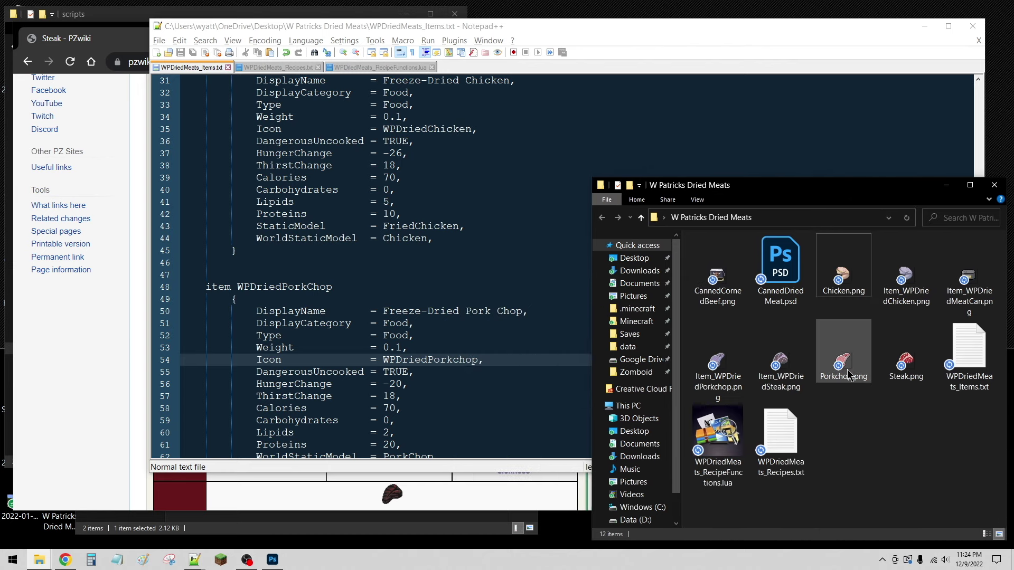
- Minimize Notepad++, the browser and the scripts, mods and server folder windows, leaving only the W Patricks Dried Meats folder on the desktop
left_click(426, 214)
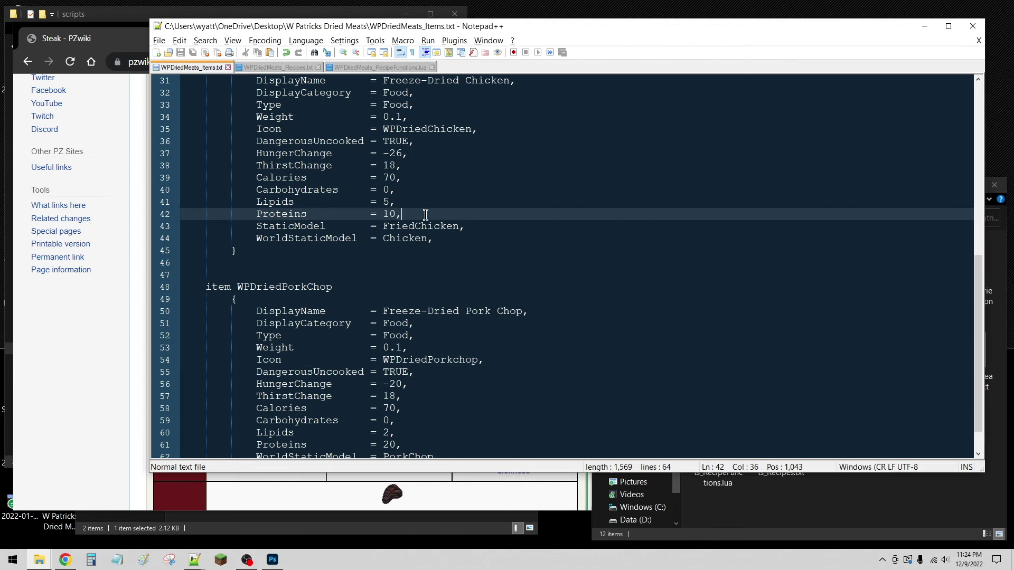
left_click(772, 499)
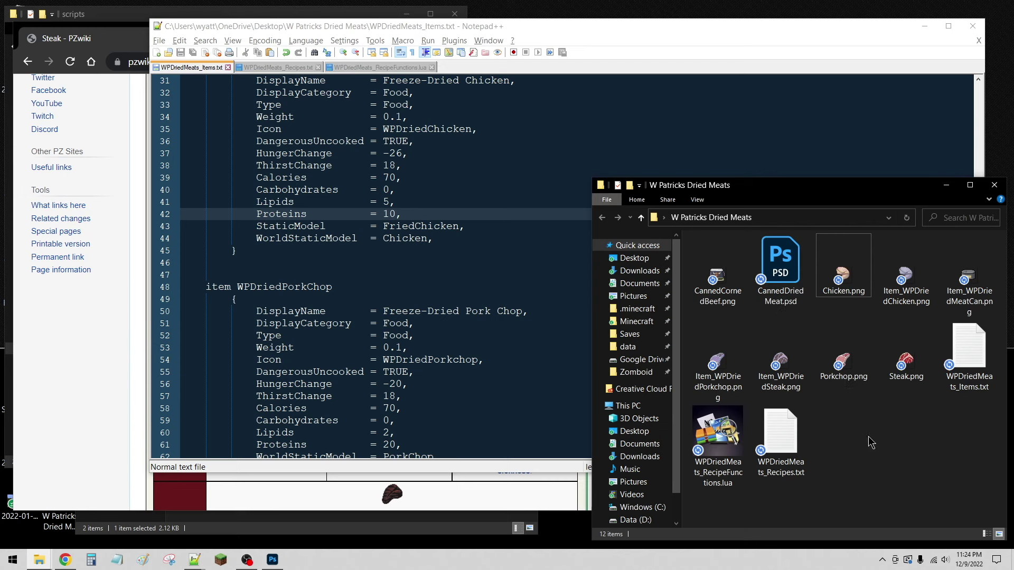
left_click(923, 25)
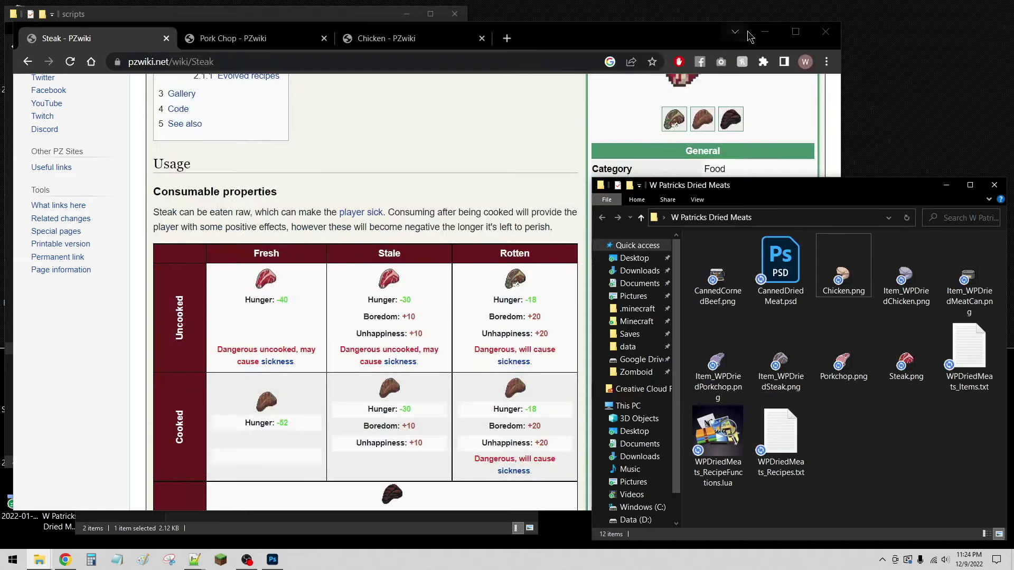
left_click(740, 31)
left_click(405, 14)
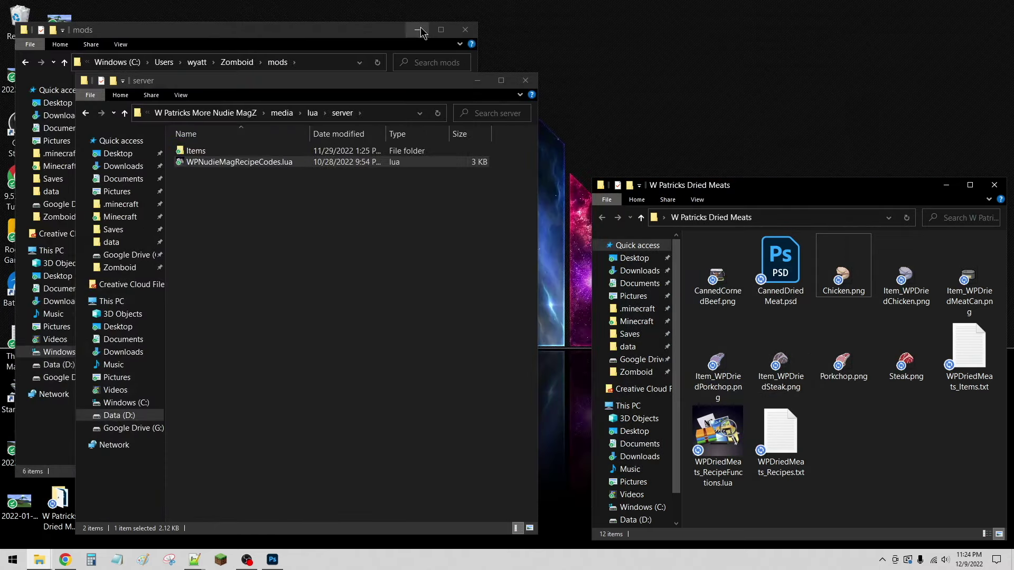
left_click(422, 30)
left_click(476, 80)
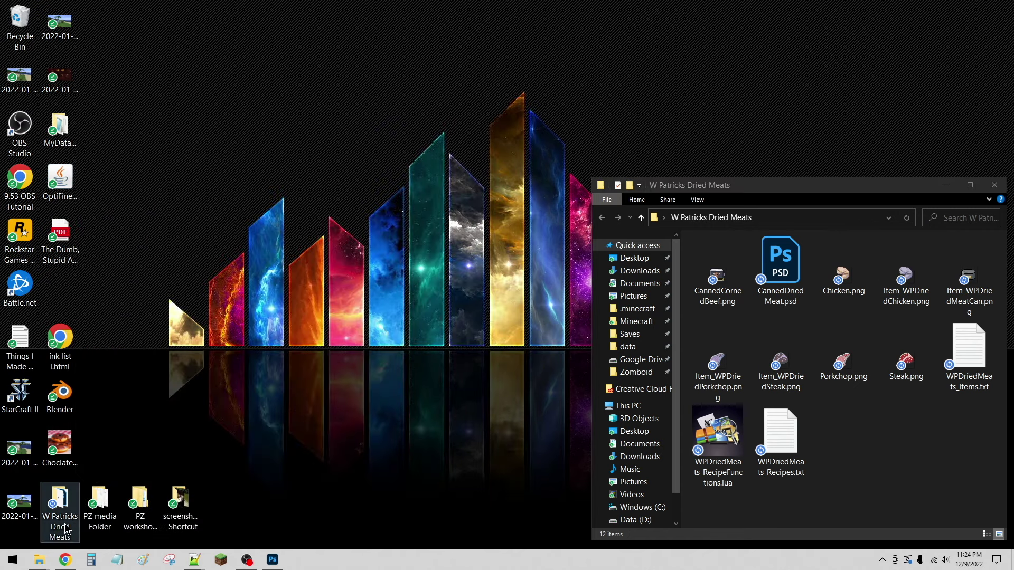
- Restore the scripts folder window and open the Texture Art folder of PZ Mods on drive D in it
mouse_move(42, 563)
mouse_move(41, 525)
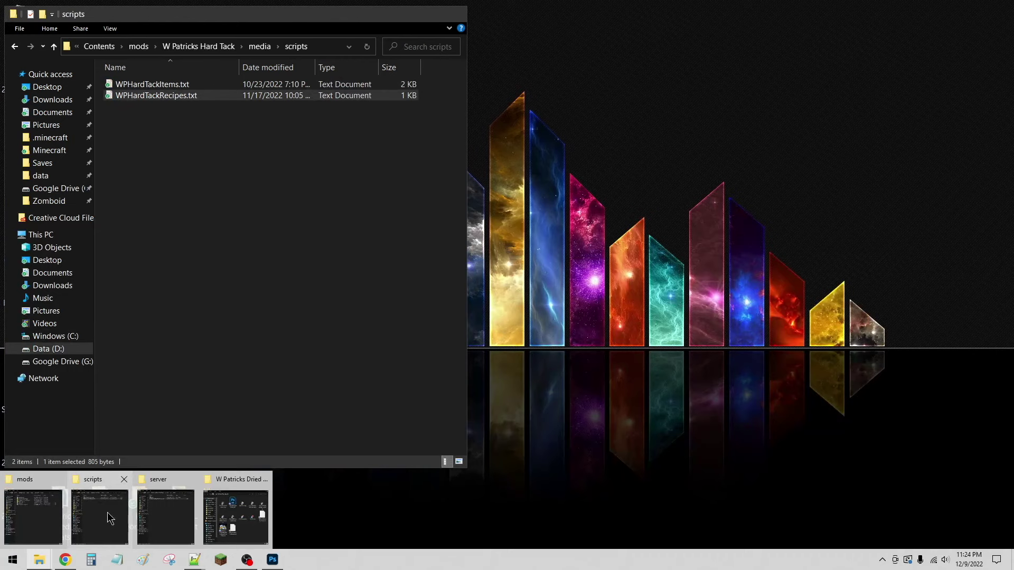
mouse_move(175, 520)
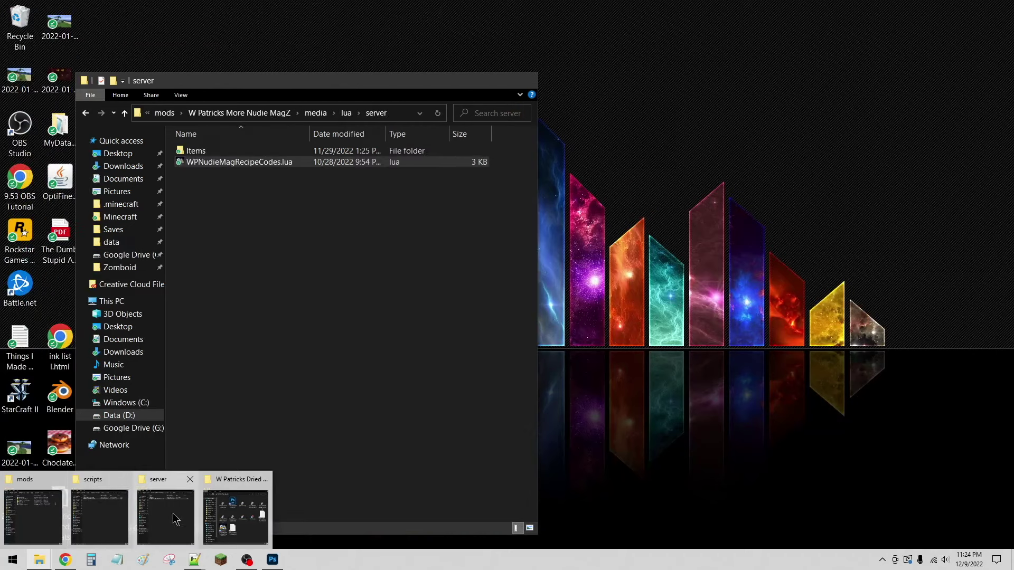
left_click(128, 520)
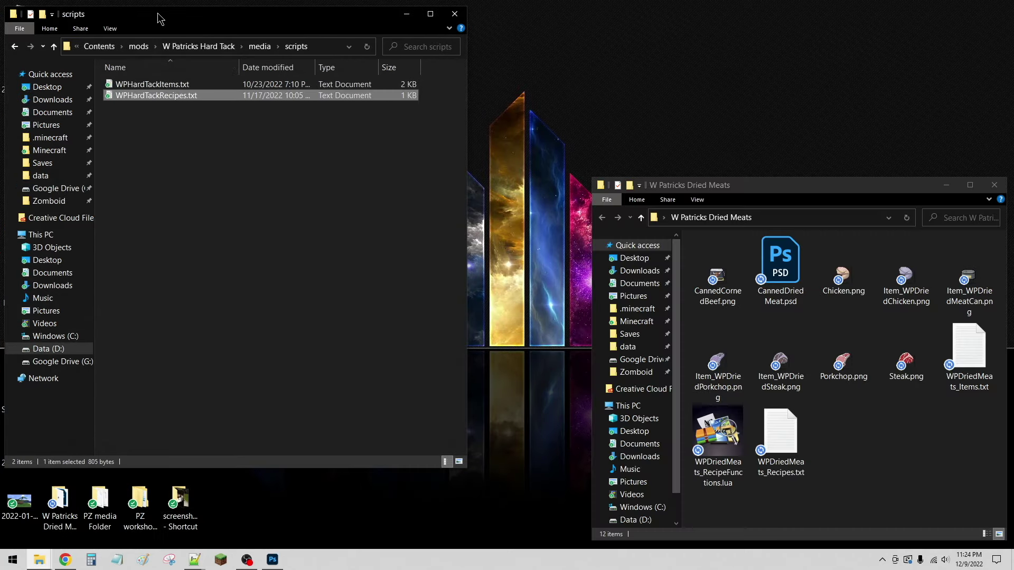
left_click_drag(166, 19, 215, 24)
left_click(149, 50)
left_click(150, 50)
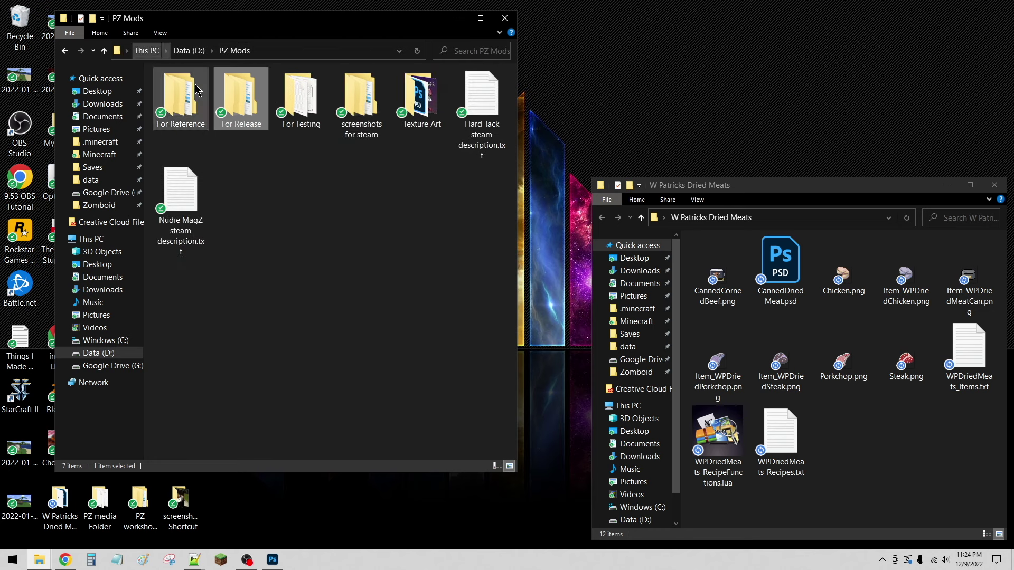
double_click(421, 98)
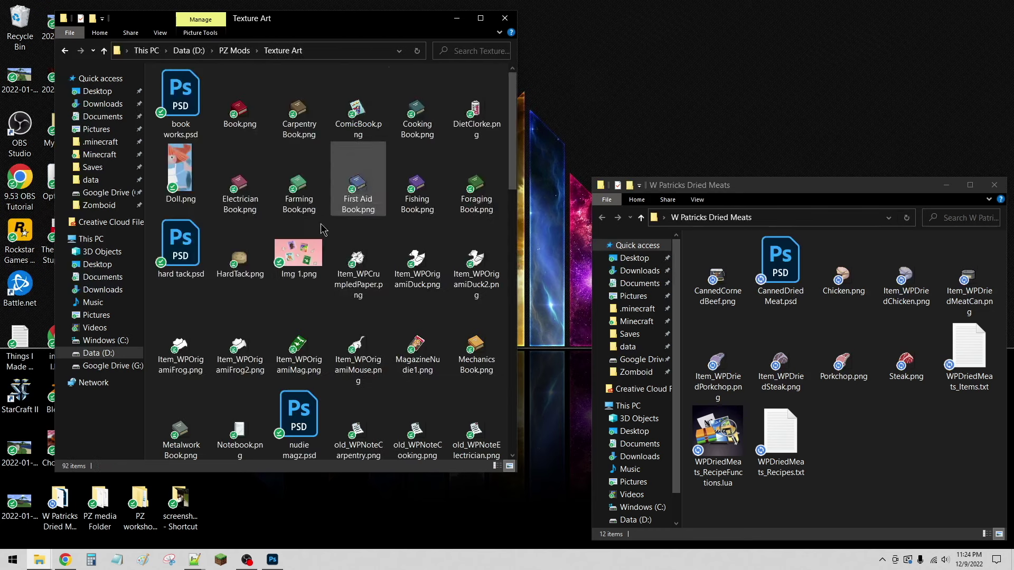
- Move CannedDriedMeat.psd and all the PNG images from the W Patricks Dried Meats folder into Texture Art
left_click(785, 264, "shift")
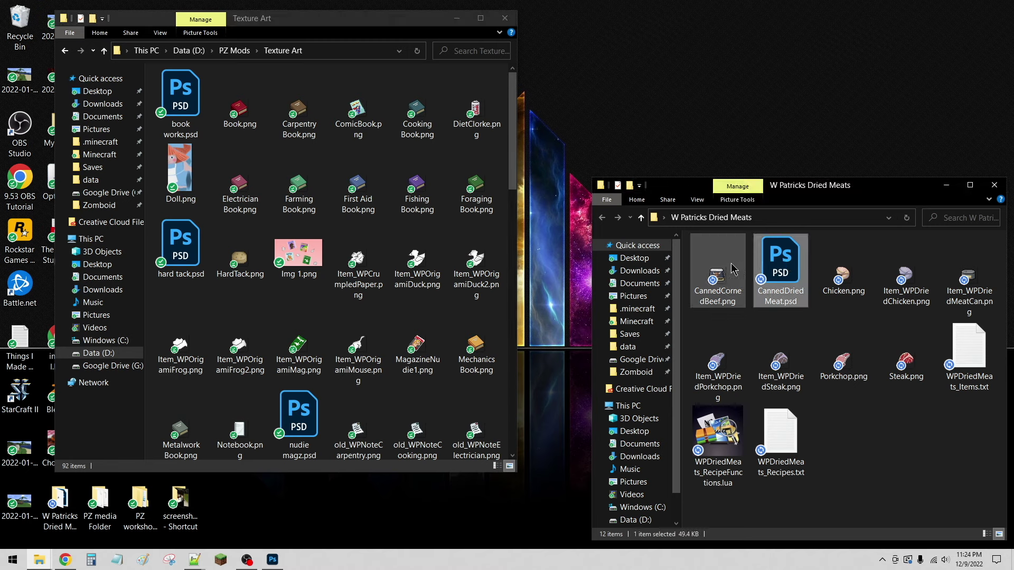
left_click(844, 274, "ctrl")
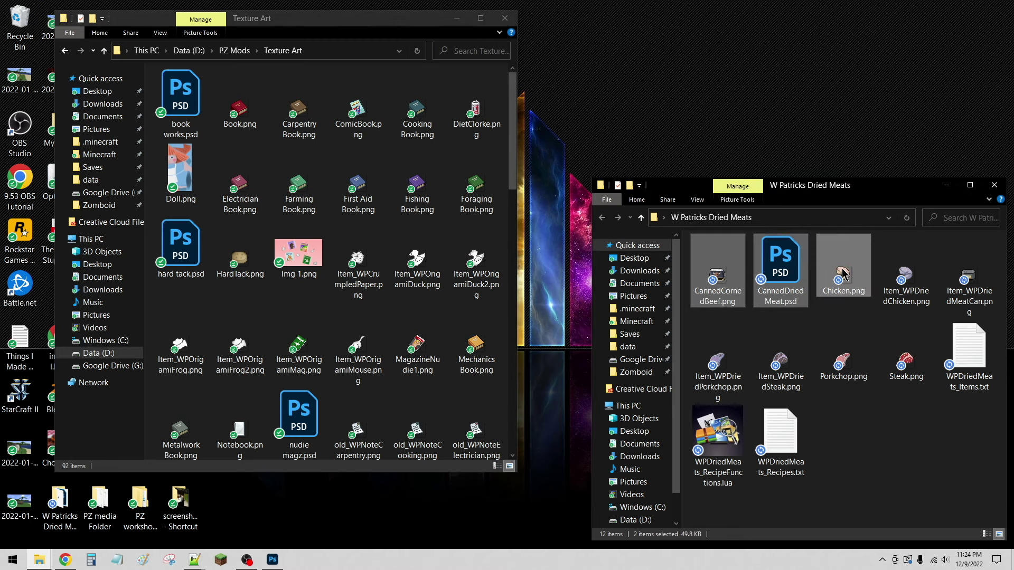
left_click(904, 359, "ctrl")
left_click(842, 363, "ctrl")
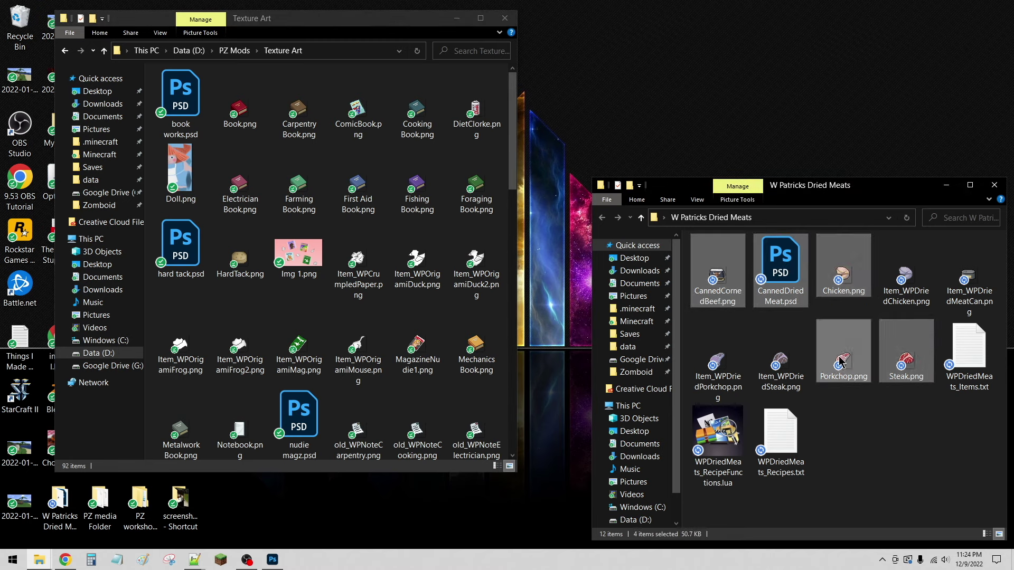
left_click(967, 280, "ctrl")
left_click(911, 281, "ctrl")
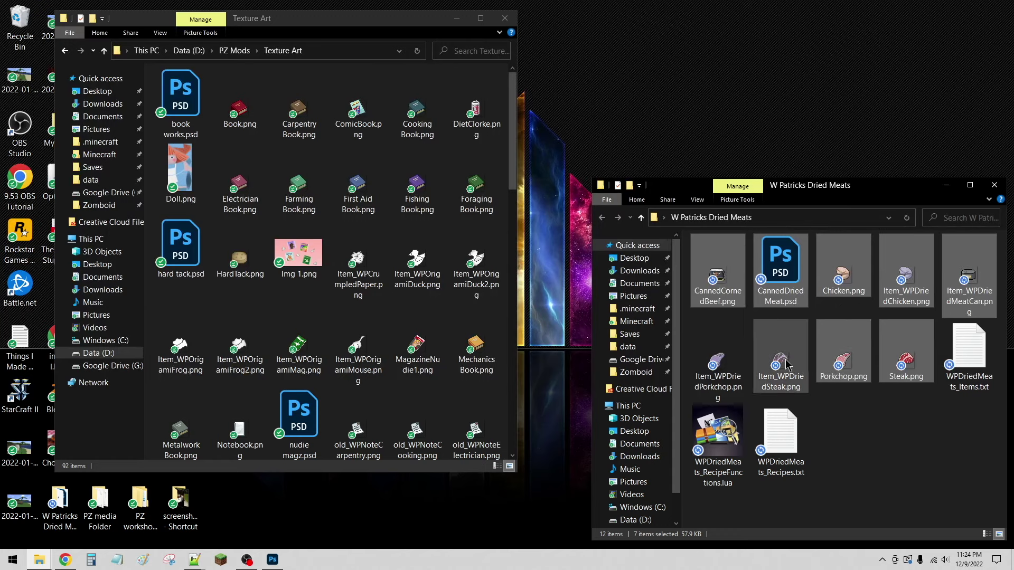
left_click_drag(724, 278, 417, 253)
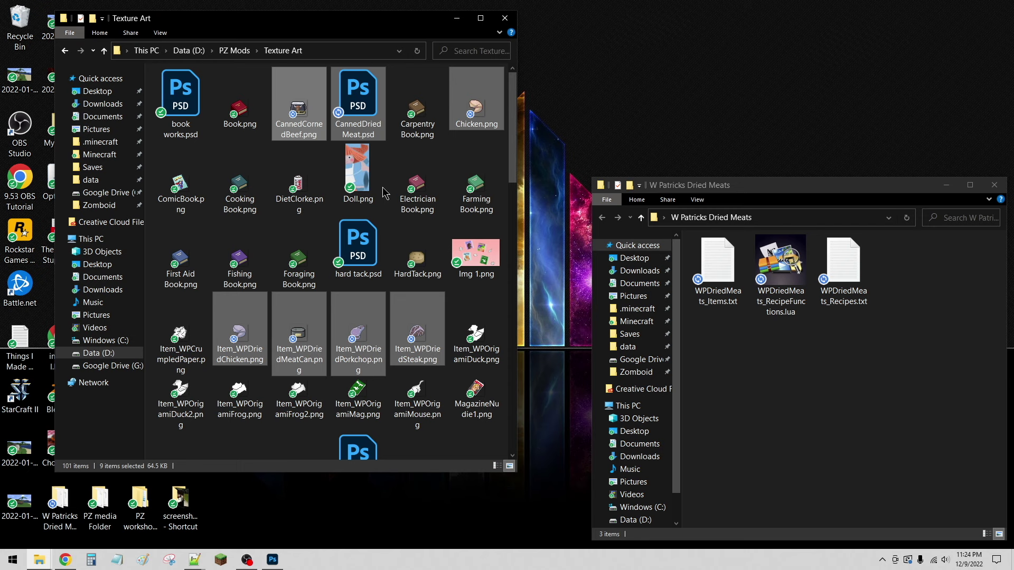
- Copy the dried chicken, meat can, porkchop and steak Item_WPDried PNGs from Texture Art back into the W Patricks Dried Meats folder
left_click(431, 375)
left_click(418, 339)
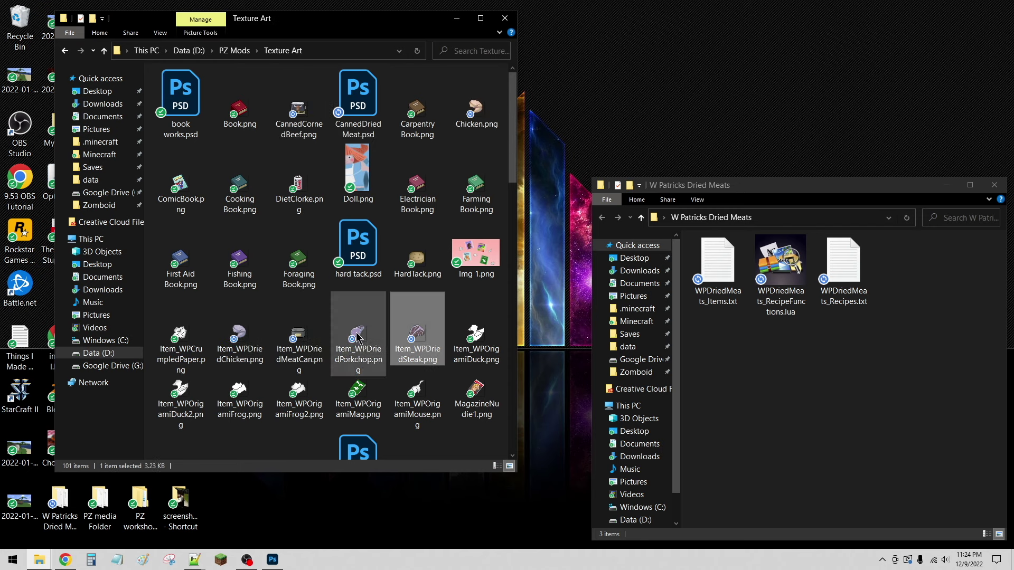
left_click(360, 339, "ctrl")
left_click(247, 338, "ctrl")
left_click(294, 342, "ctrl")
left_click_drag(293, 342, 799, 351)
left_click_drag(728, 190, 689, 81)
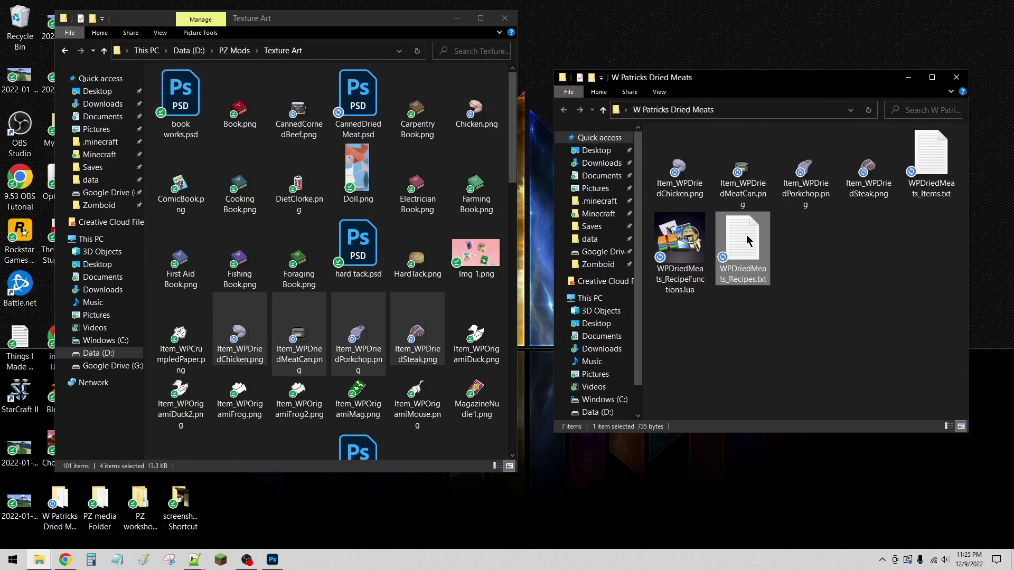
left_click_drag(747, 240, 353, 245)
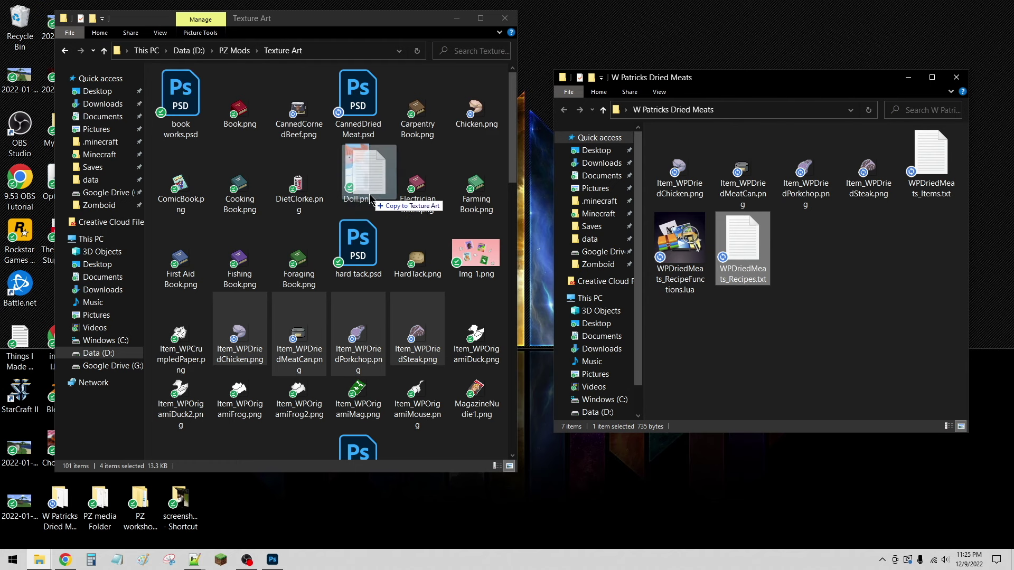
left_click_drag(369, 198, 758, 315)
left_click(109, 499)
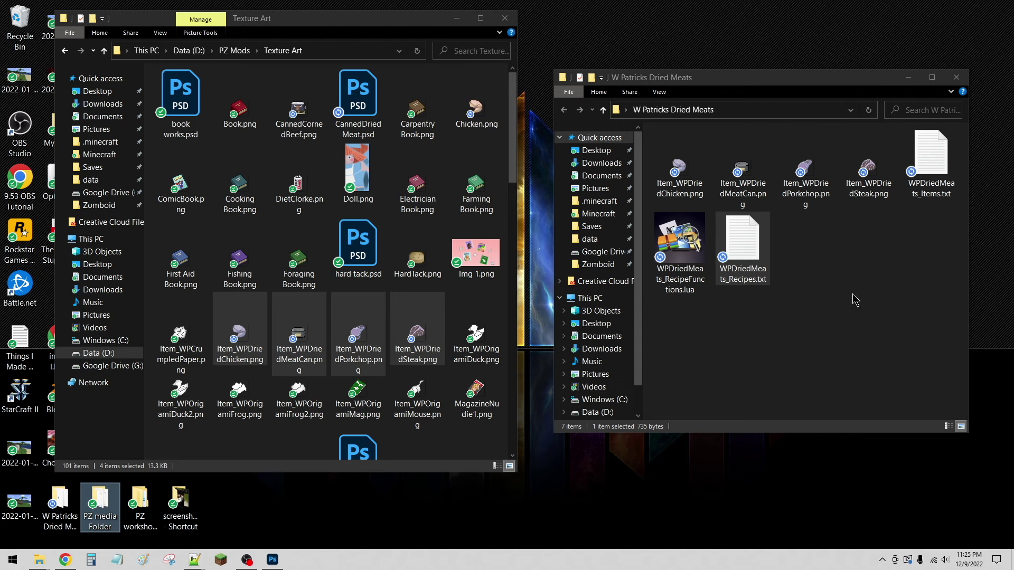
left_click(826, 275)
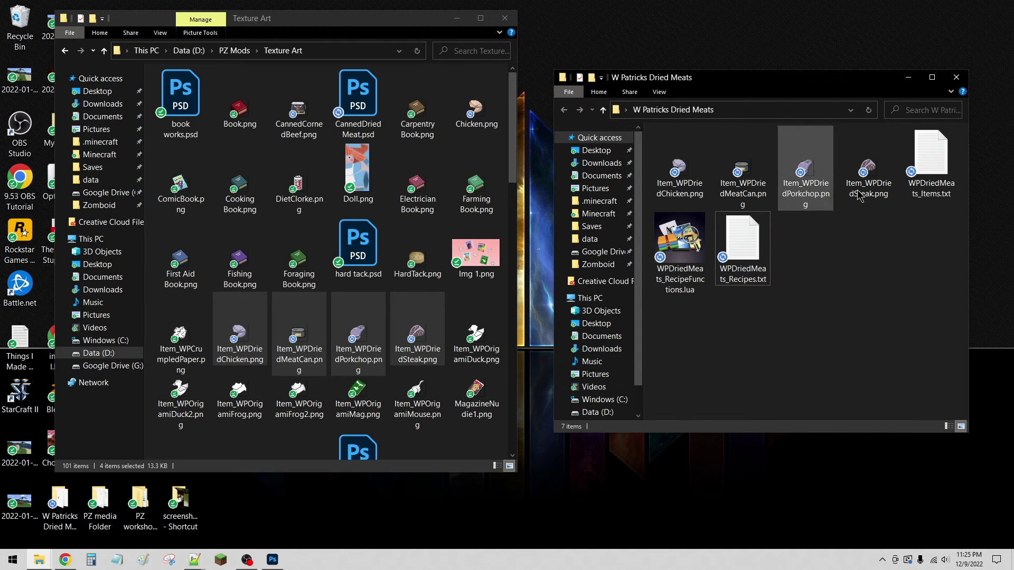
left_click_drag(933, 300, 830, 238)
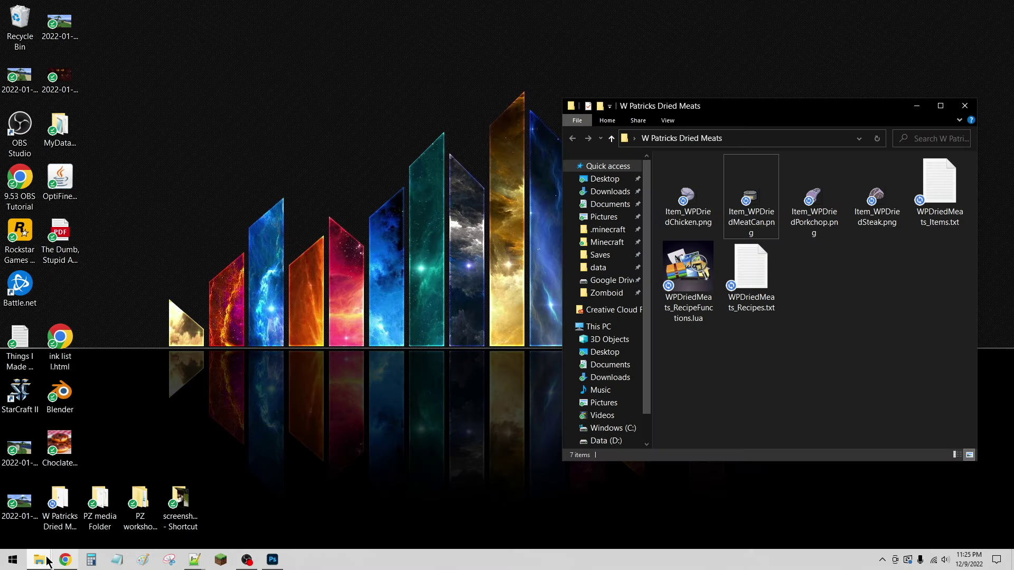
- Bring up the Zomboid mods folder window and place it beside the W Patricks Dried Meats folder
mouse_move(43, 560)
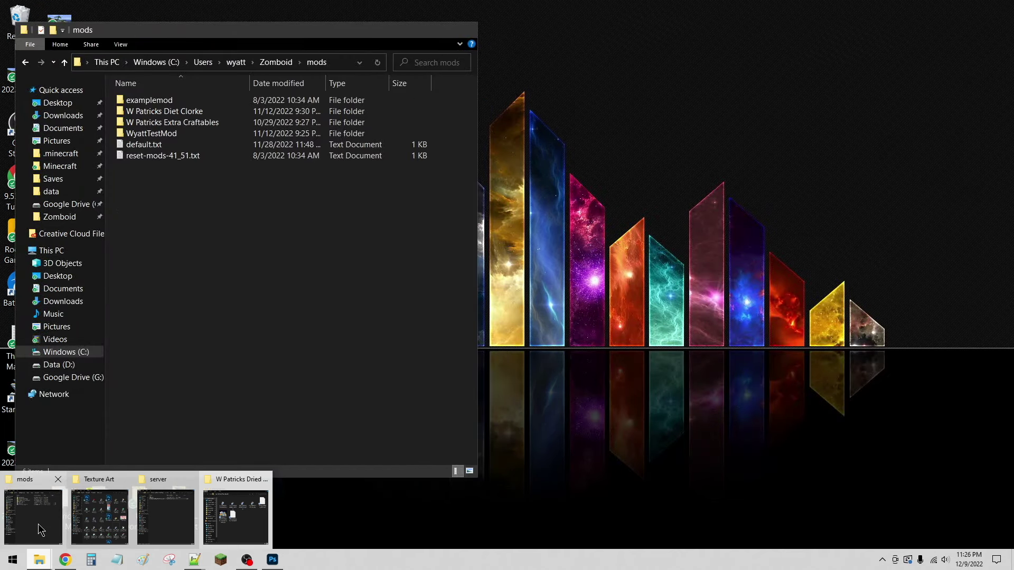
left_click(38, 524)
left_click_drag(242, 36, 268, 23)
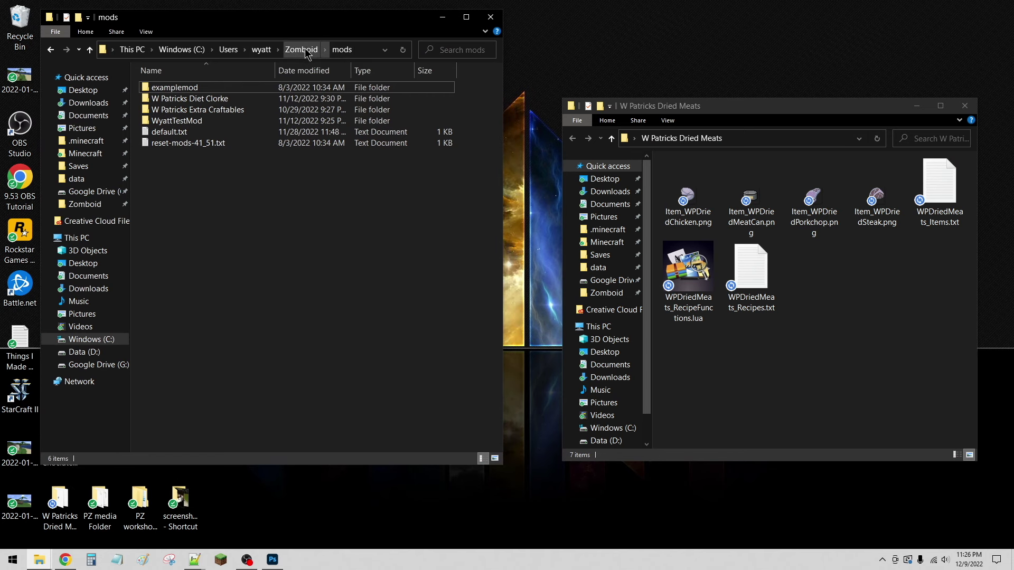
left_click(235, 99)
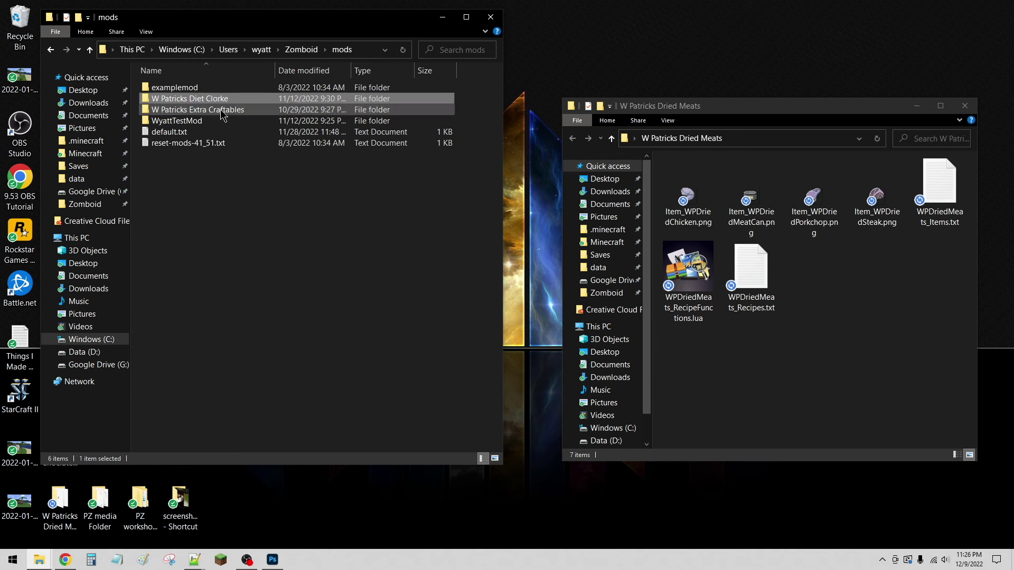
left_click(222, 111)
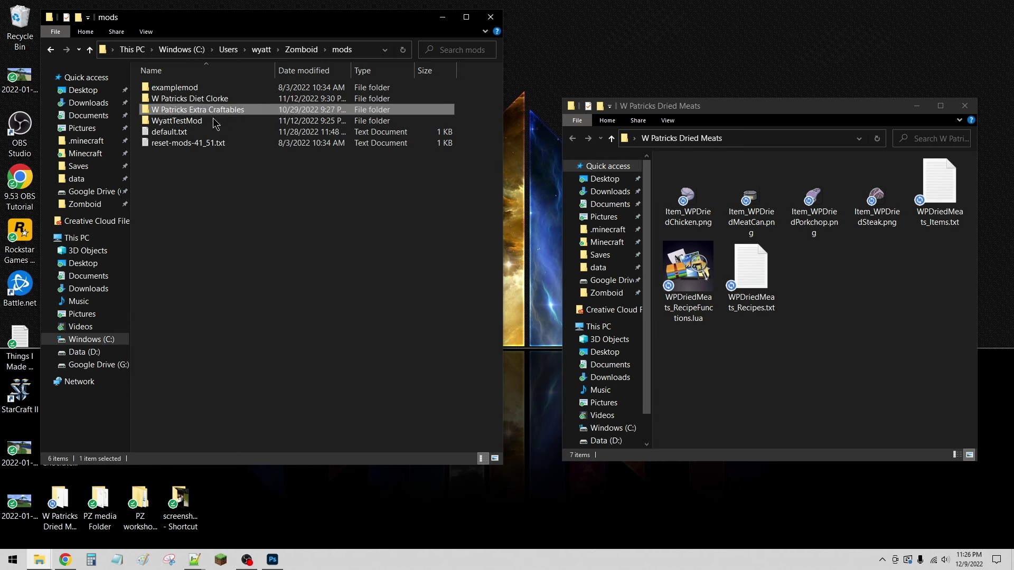
key("Up")
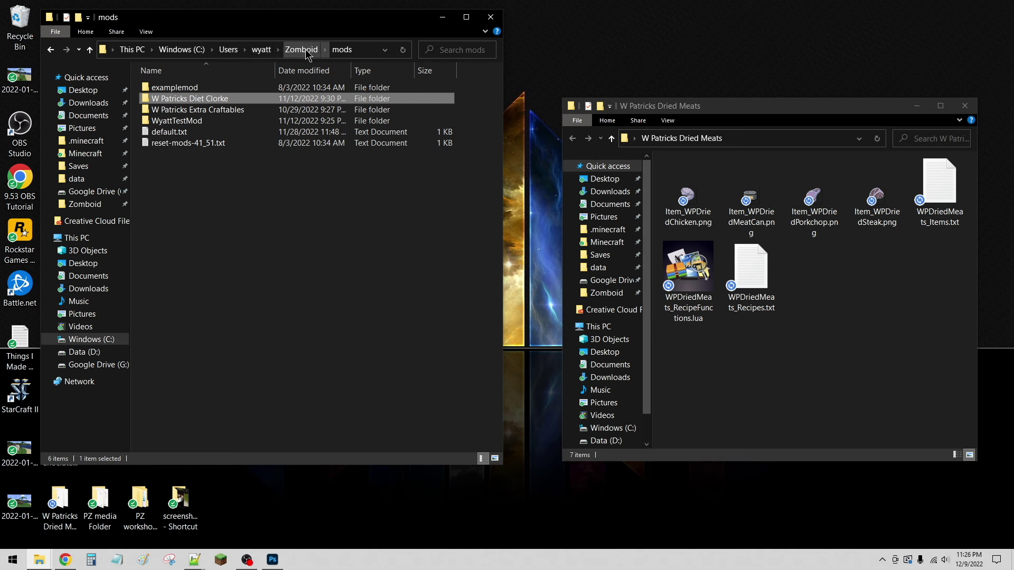
left_click(297, 193)
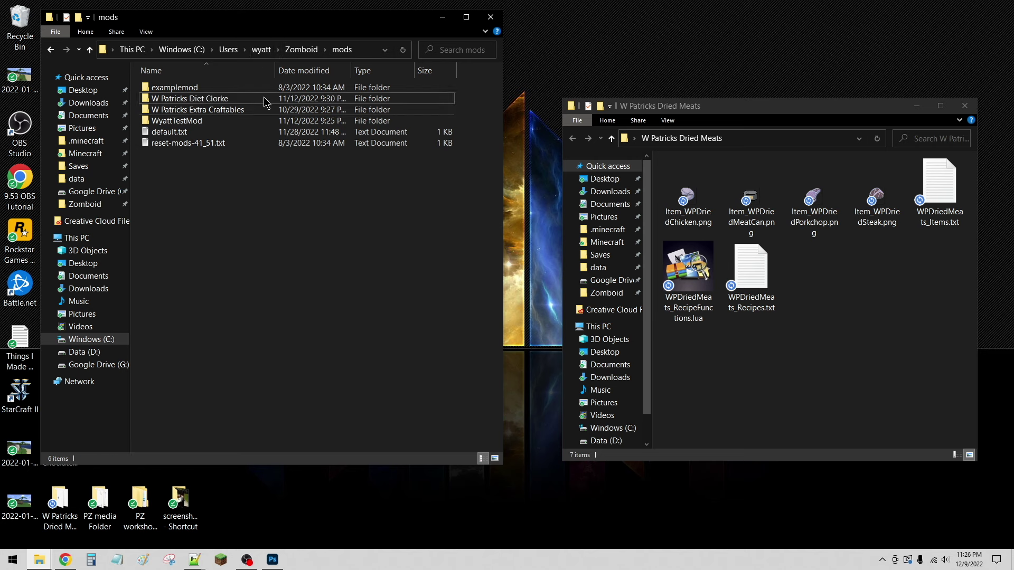
- Go up from mods to the Zomboid folder and open its Workshop folder
left_click(301, 49)
double_click(216, 166)
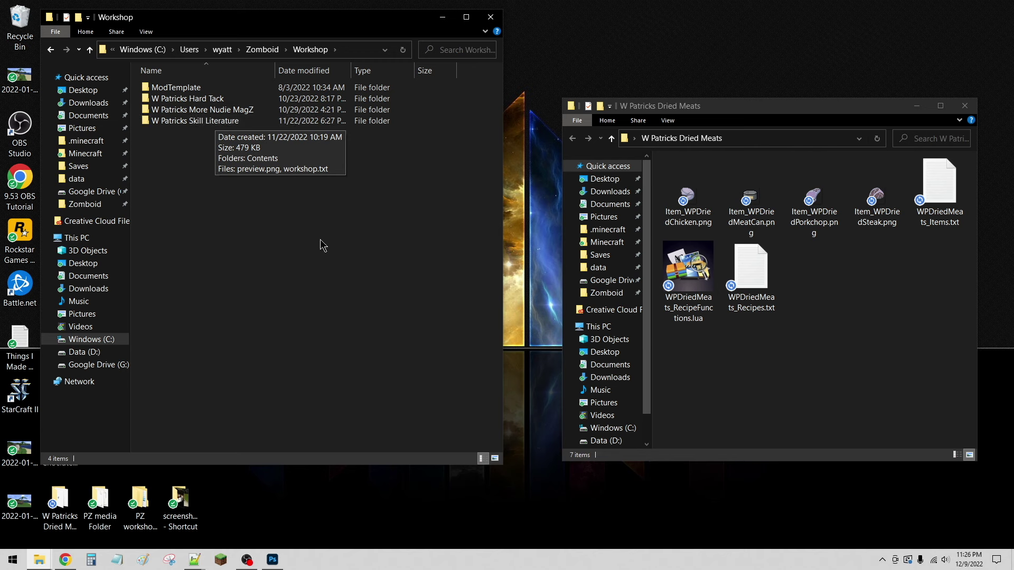
left_click(194, 187)
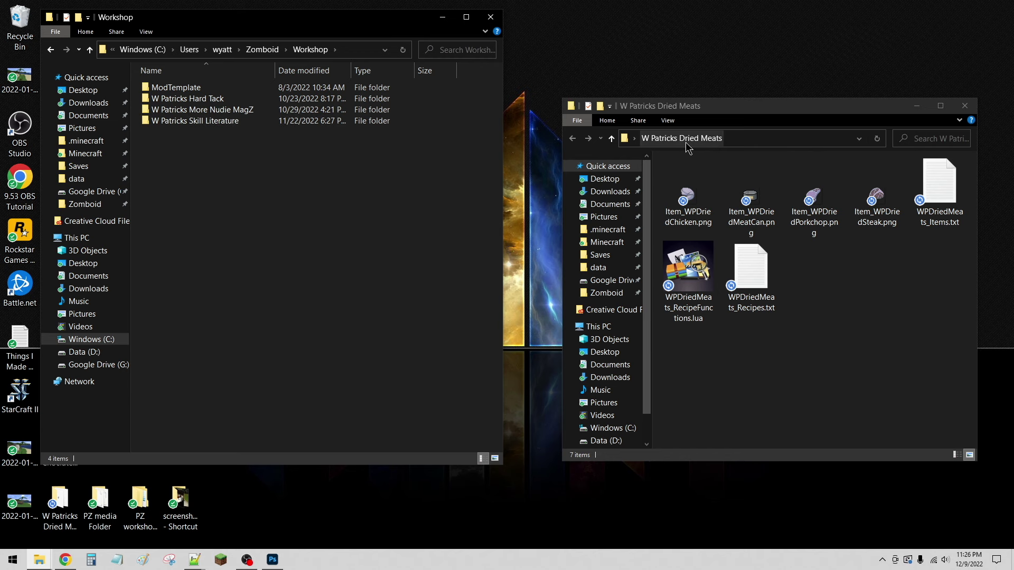
- Copy preview.png and workshop.txt from the W Patricks Hard Tack workshop folder into the W Patricks Dried Meats folder
double_click(200, 105)
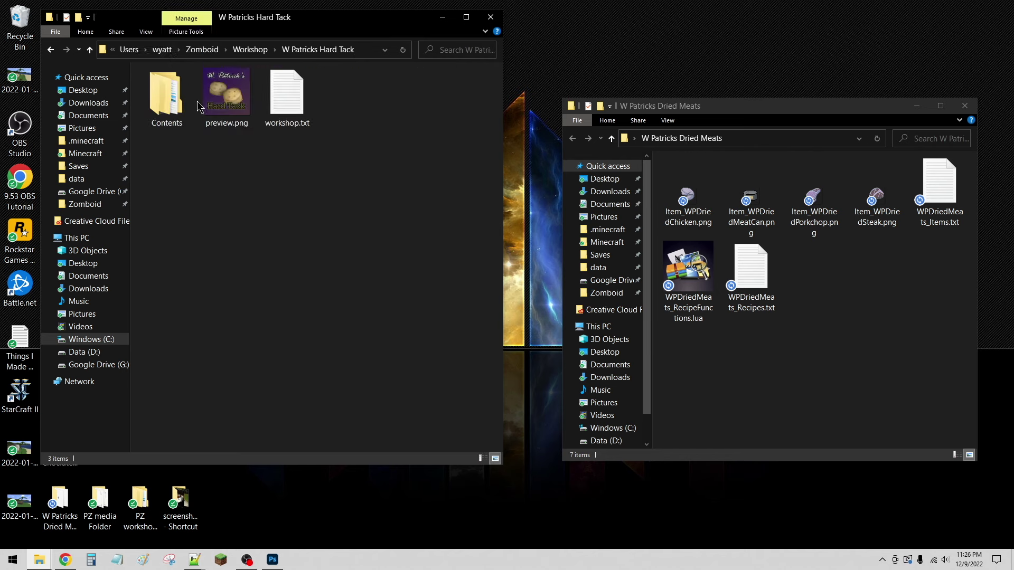
left_click(272, 560)
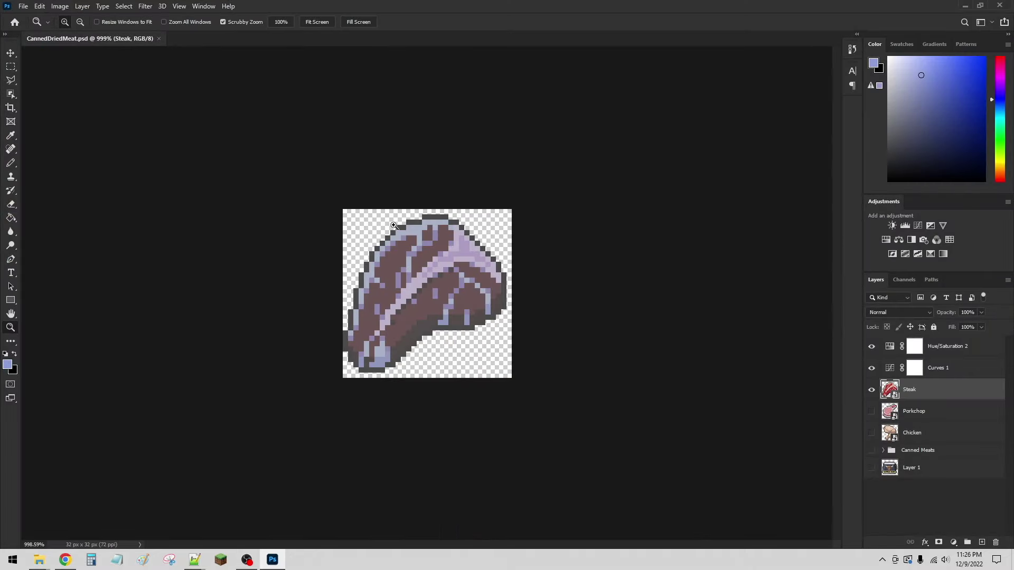
left_click_drag(502, 11, 452, 174)
left_click(459, 127)
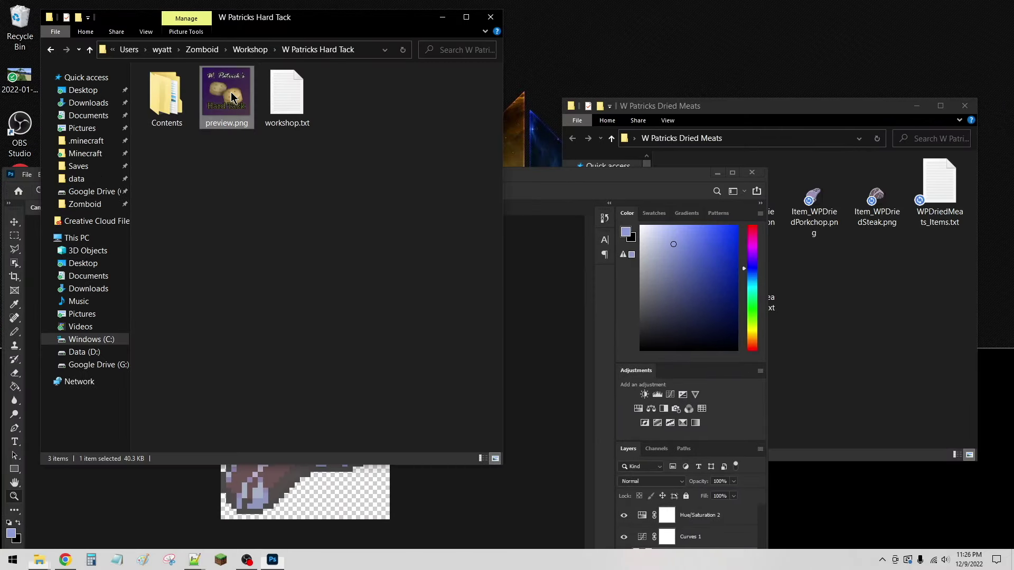
left_click(936, 330)
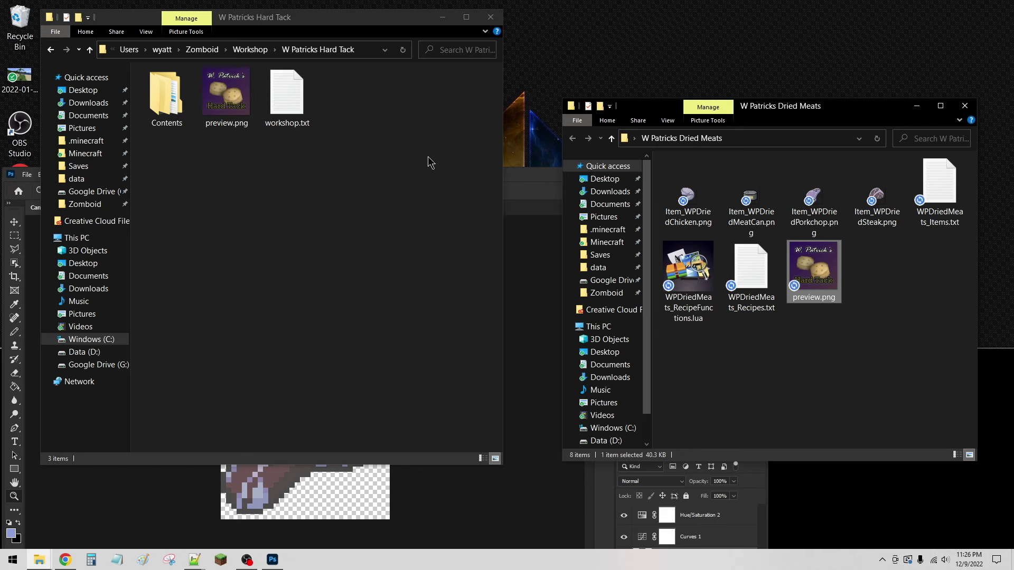
left_click(313, 104)
left_click_drag(314, 105, 900, 339)
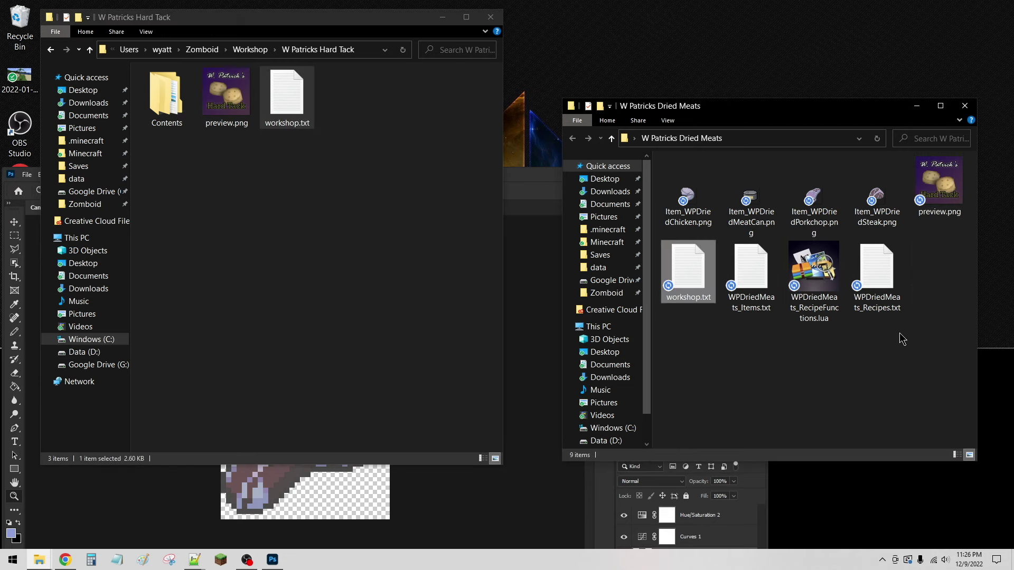
- In the copied workshop.txt, change the title to W Patrick's Dried Meats and remove the id line
double_click(686, 265)
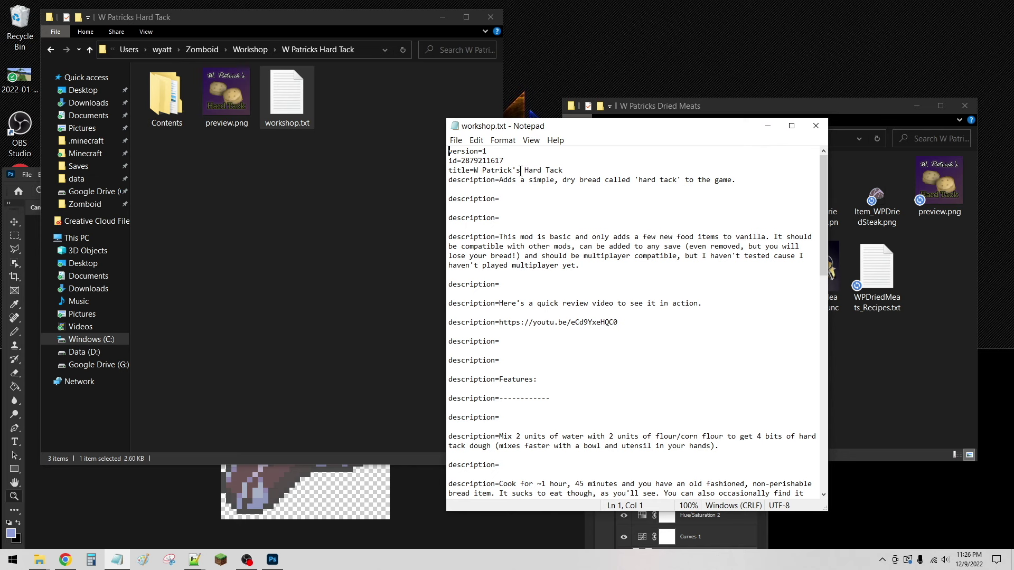
left_click_drag(523, 170, 559, 169)
type("Drie")
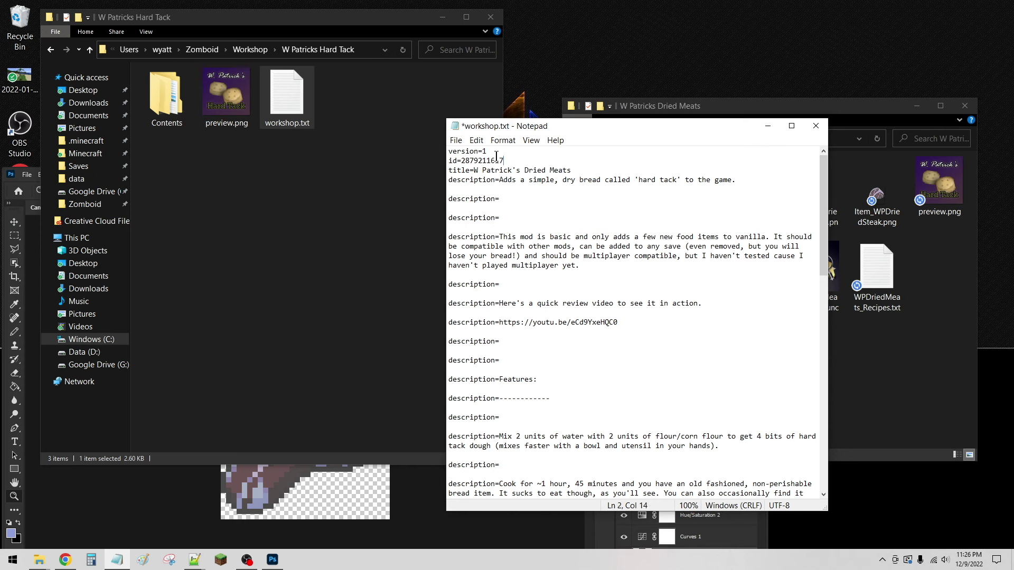
left_click_drag(487, 152, 504, 161)
key("BackSpace")
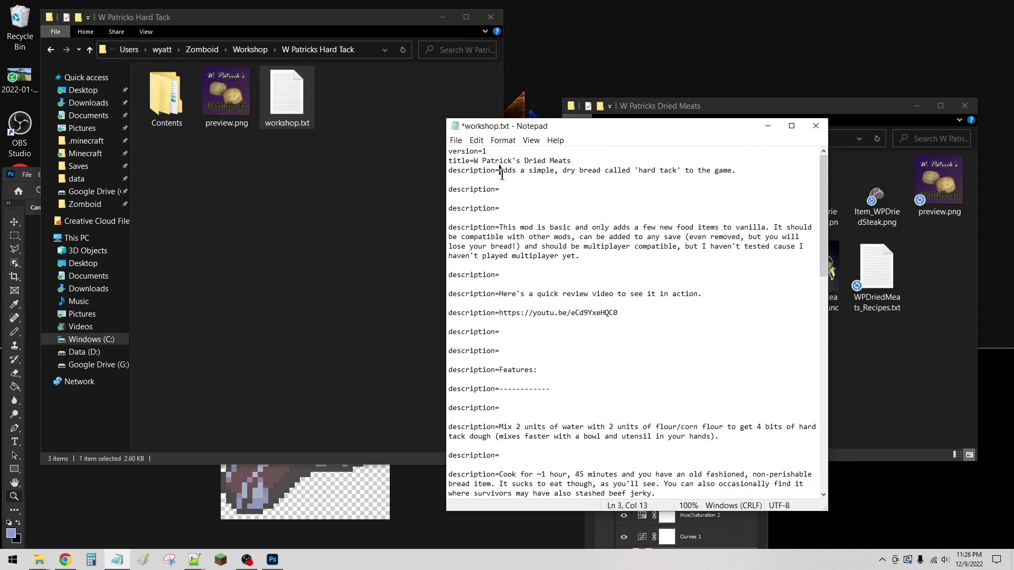
- Replace everything after the first description= in workshop.txt with Meats, end it with a line break, then save and close the file
scroll(502, 174, "down", 20)
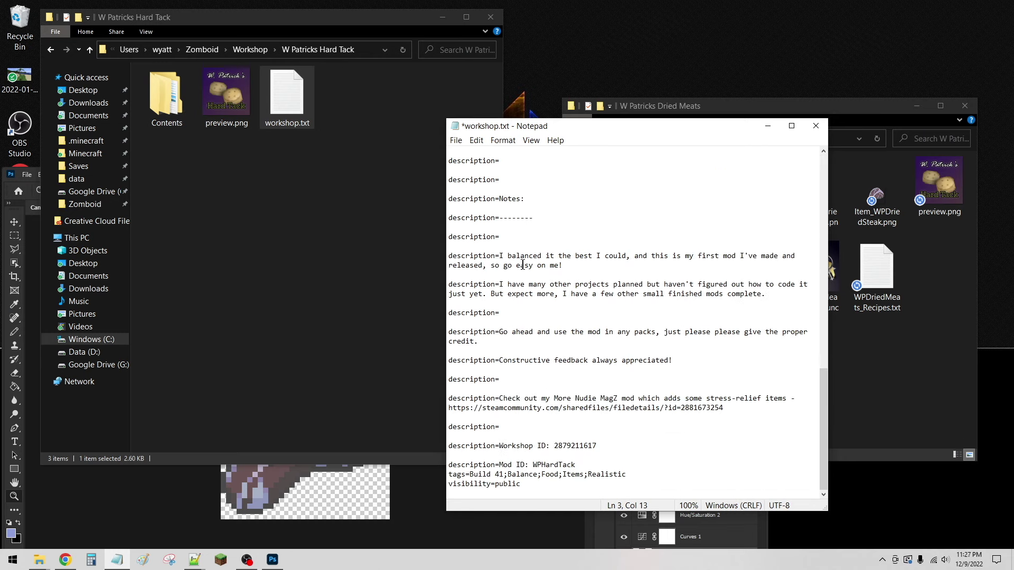
left_click(600, 458, "shift")
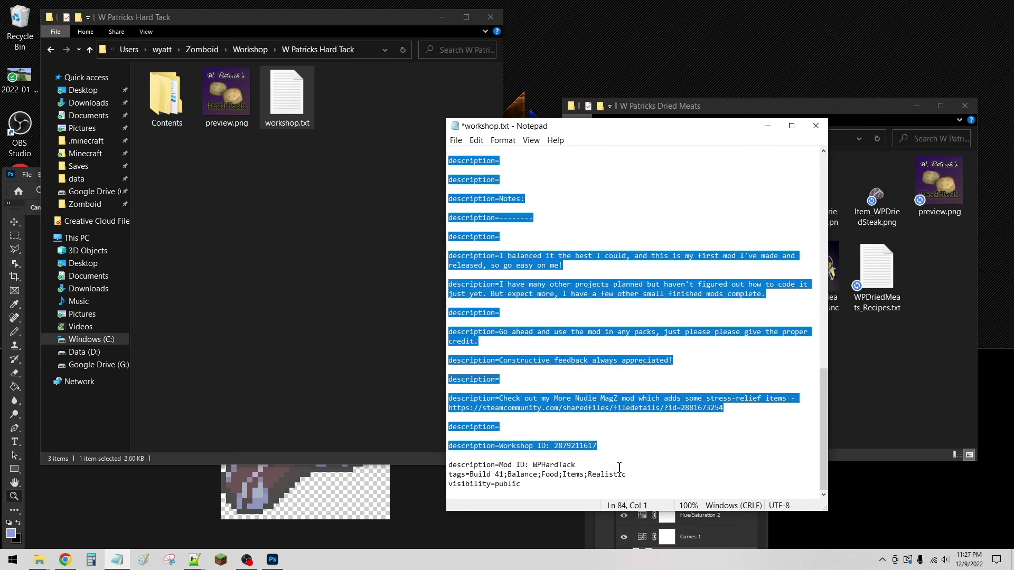
left_click(642, 471, "shift")
left_click(638, 480, "shift")
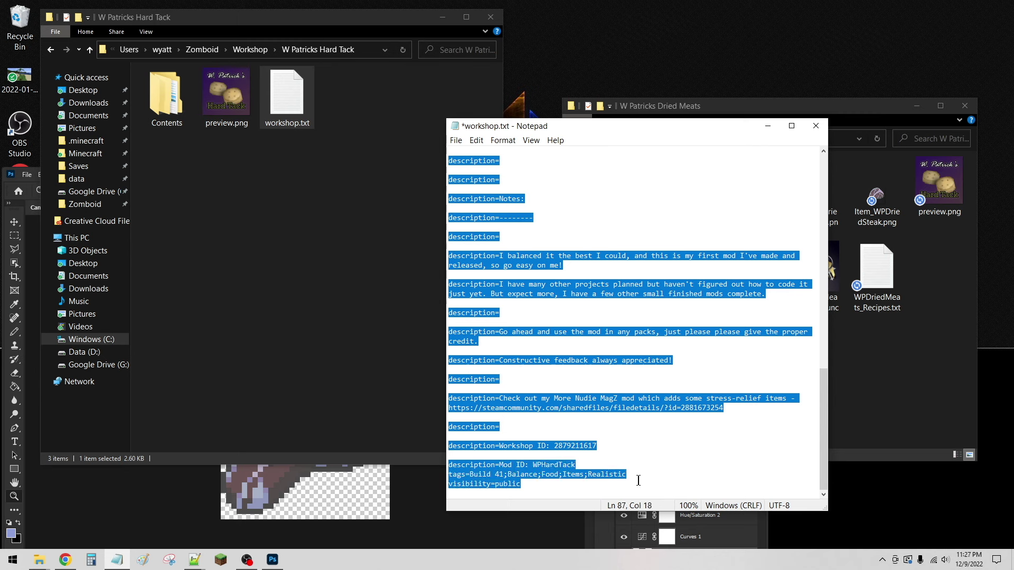
key("BackSpace")
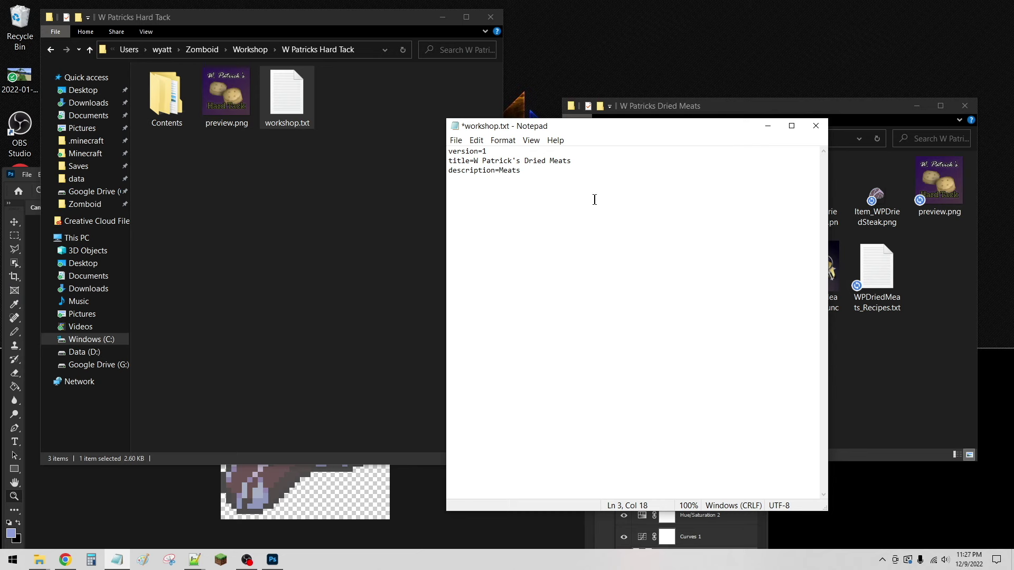
key("Return")
key("ctrl+s")
left_click(816, 126)
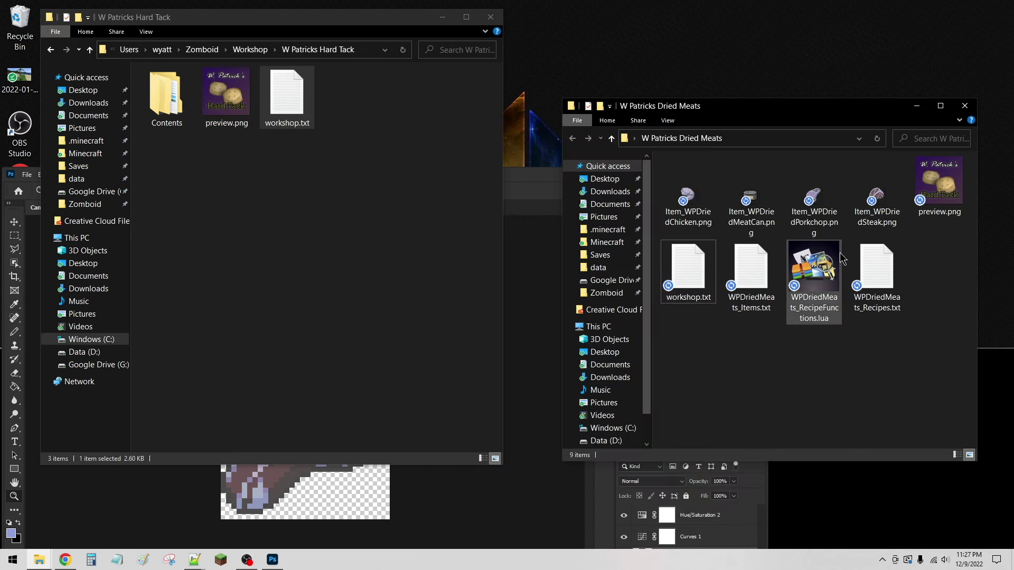
- Open posters.psd from the Texture Art folder in Photoshop and arrange the window beside the W Patricks Dried Meats folder
right_click(944, 201)
left_click(790, 338)
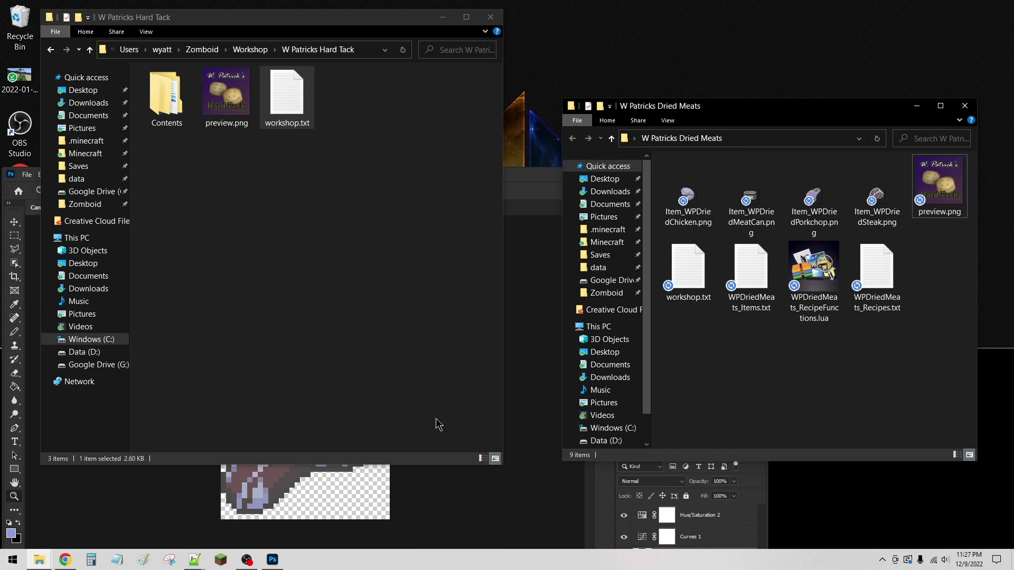
mouse_move(39, 555)
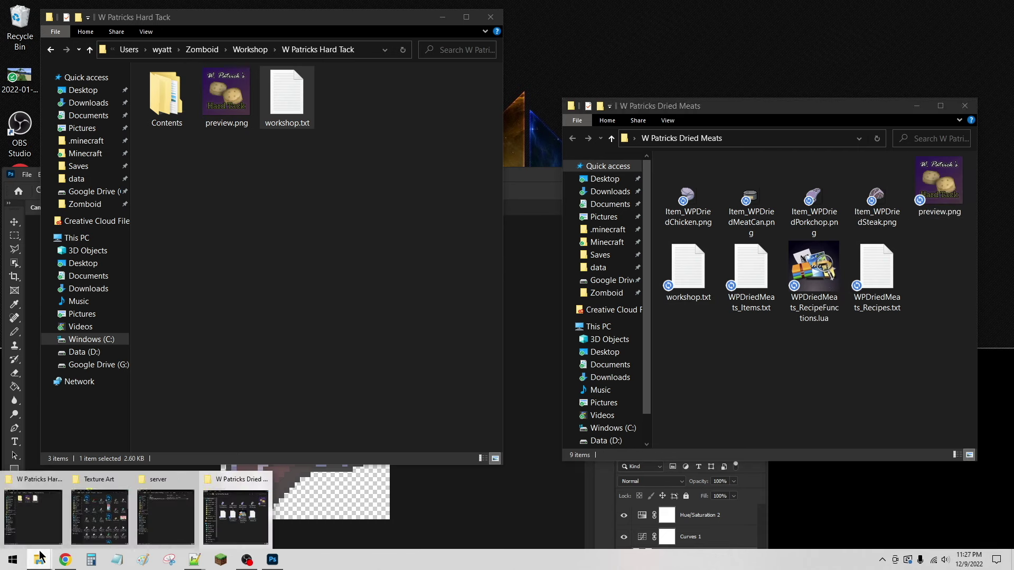
left_click(90, 511)
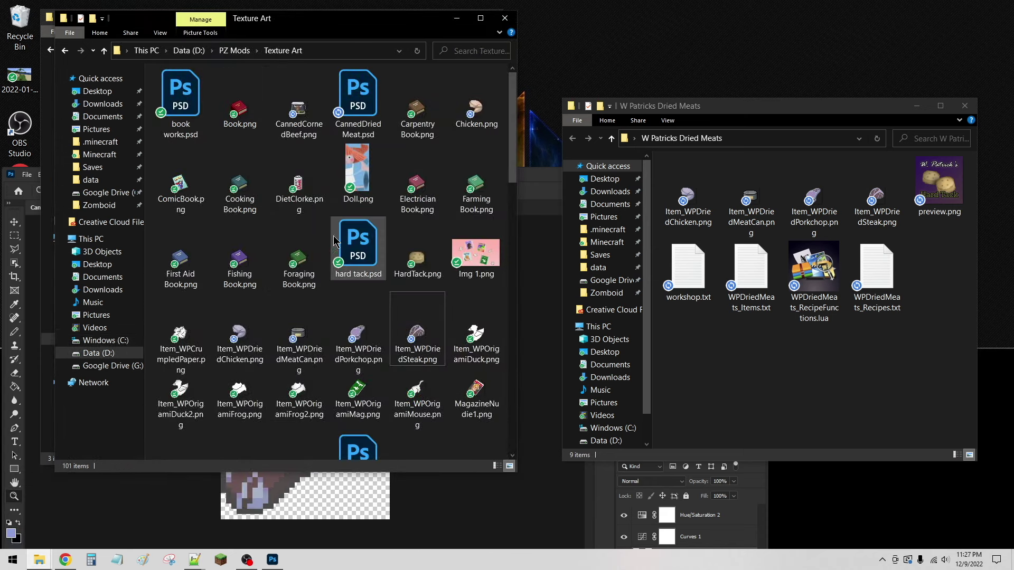
scroll(340, 238, "down", 10)
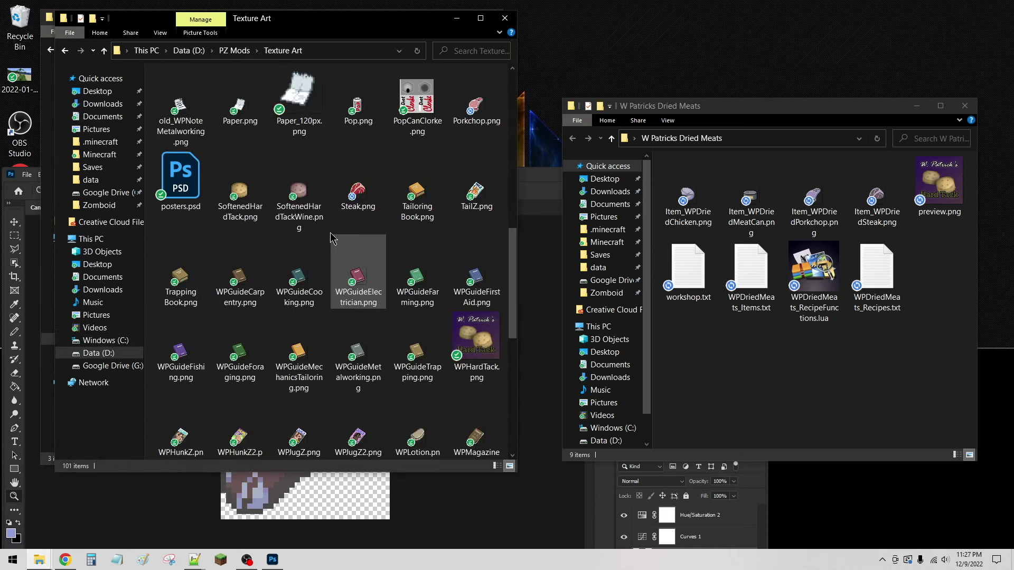
double_click(181, 177)
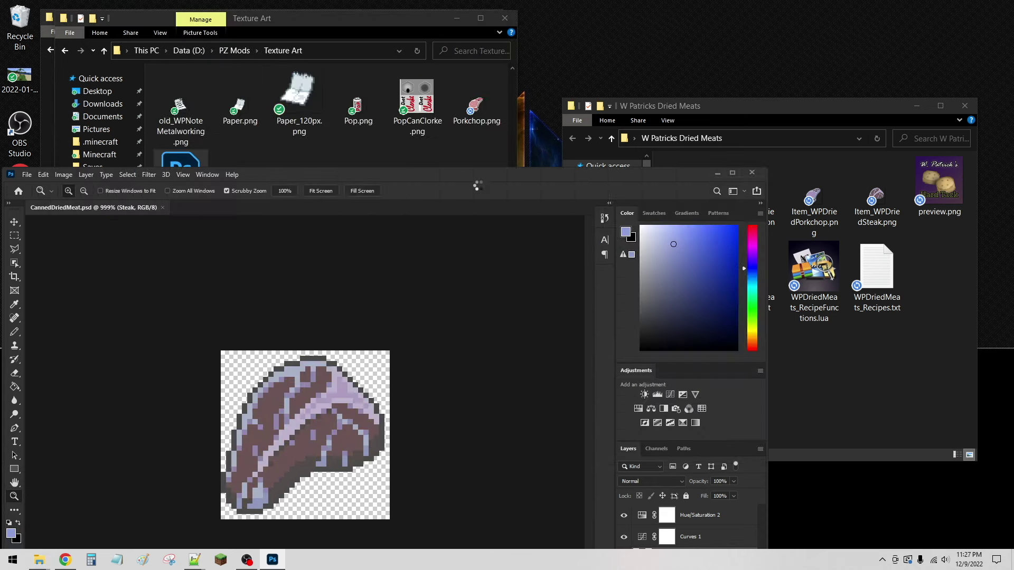
left_click_drag(470, 176, 486, 18)
left_click_drag(361, 267, 405, 266)
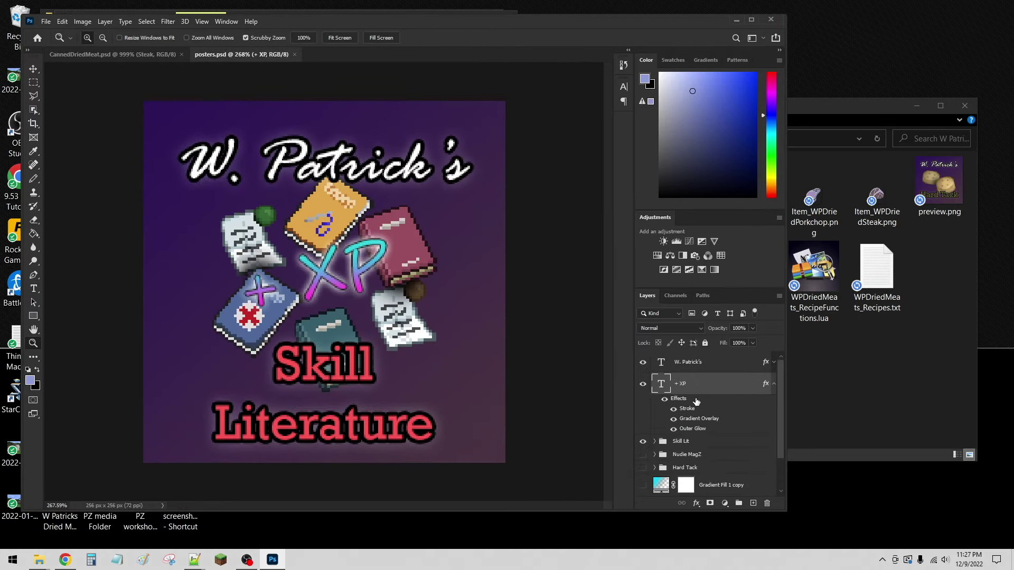
- Move the + XP text layer into the Skill Lit group, checking both by toggling their visibility, and collapse the group
left_click(643, 385)
left_click(643, 442)
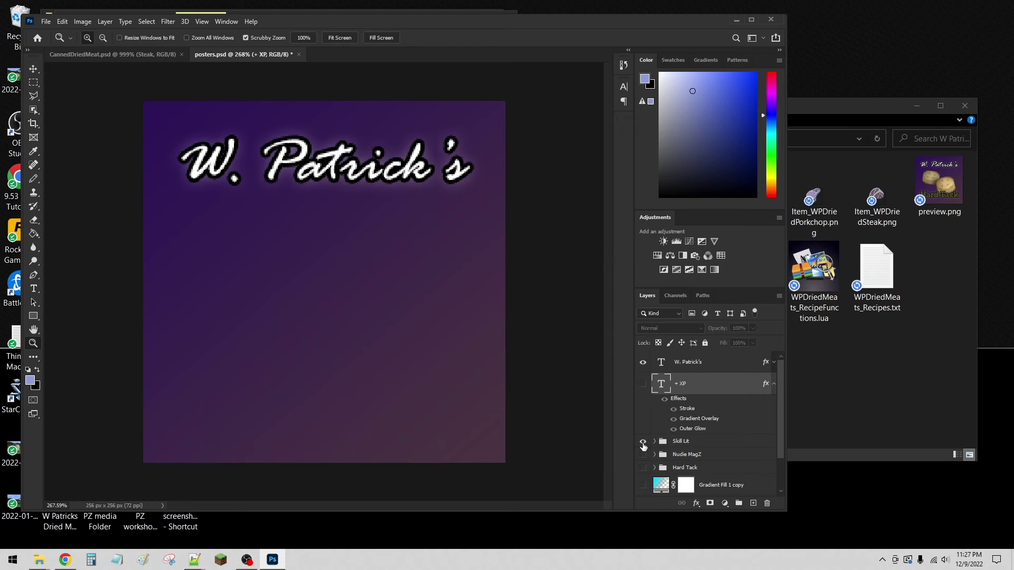
left_click(643, 442)
left_click(644, 384)
left_click_drag(682, 387, 666, 449)
left_click(654, 380)
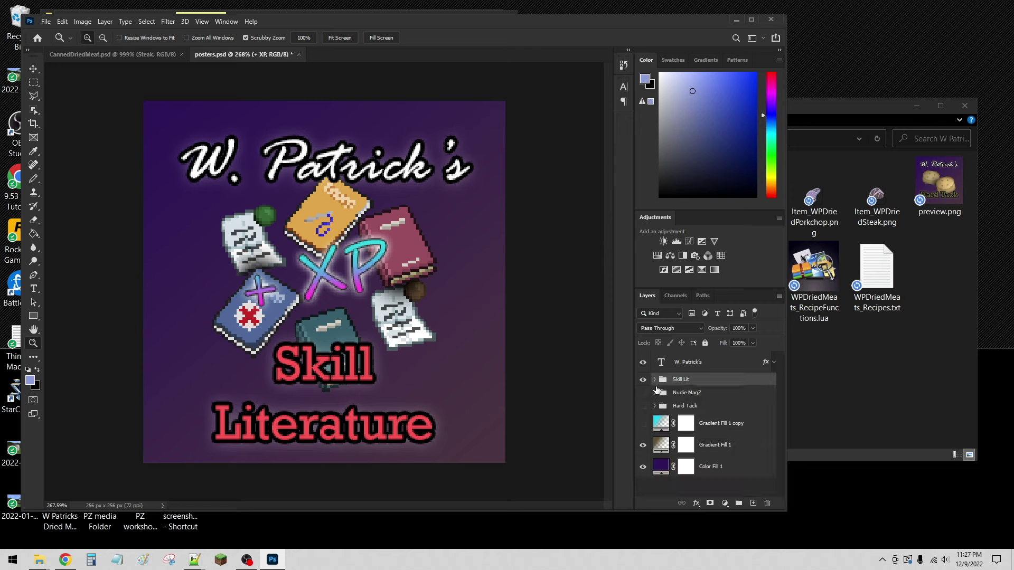
- Hide the Skill Lit group and preview the Nudie MagZ and Hard Tack groups in turn, leaving both hidden
left_click(643, 380)
left_click(643, 392)
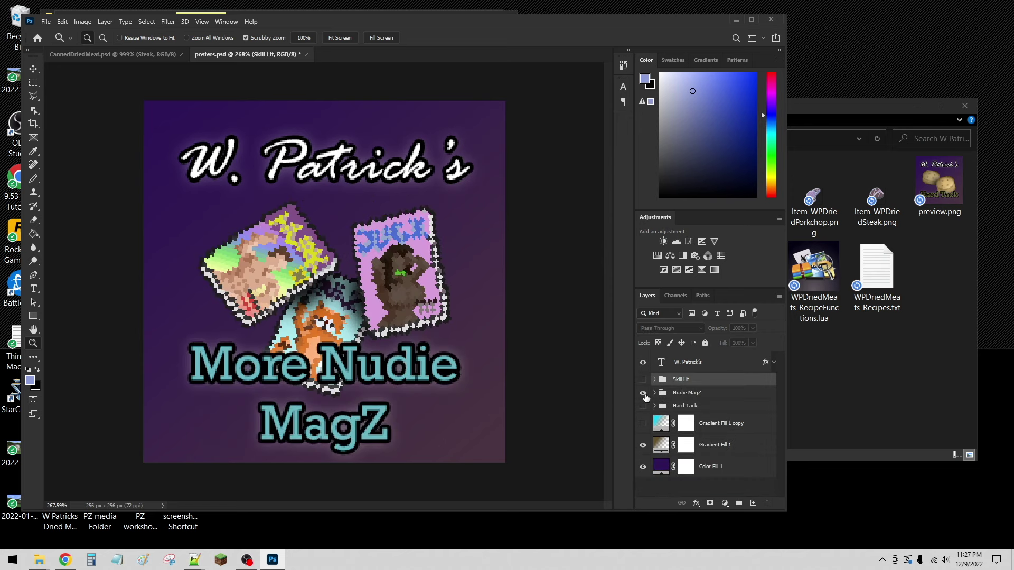
left_click(644, 393)
left_click(643, 406)
left_click(643, 405)
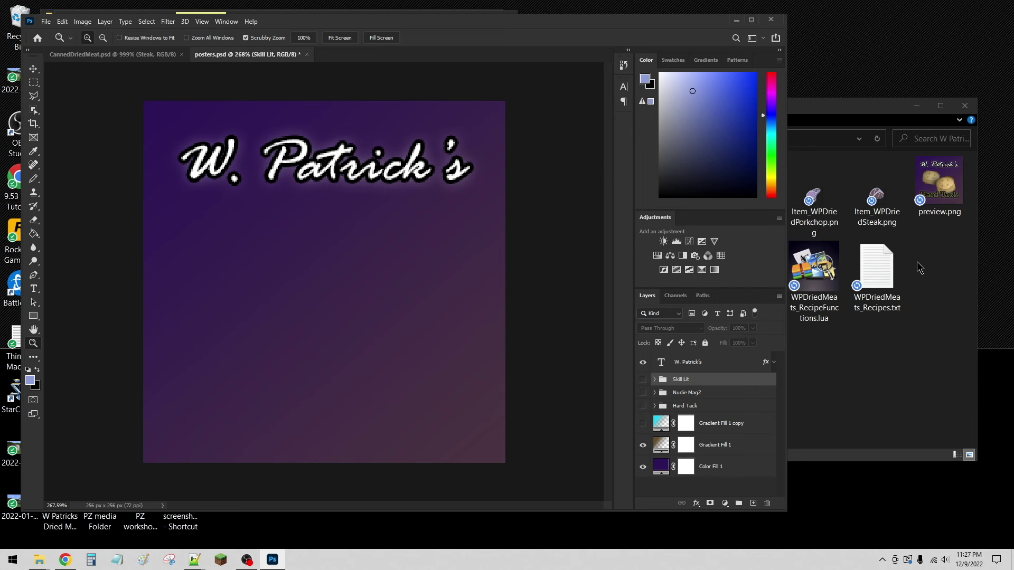
- Delete preview.png from W Patricks Dried Meats and place its dried chicken, meat can, porkchop and steak PNGs into posters.psd
left_click(929, 196)
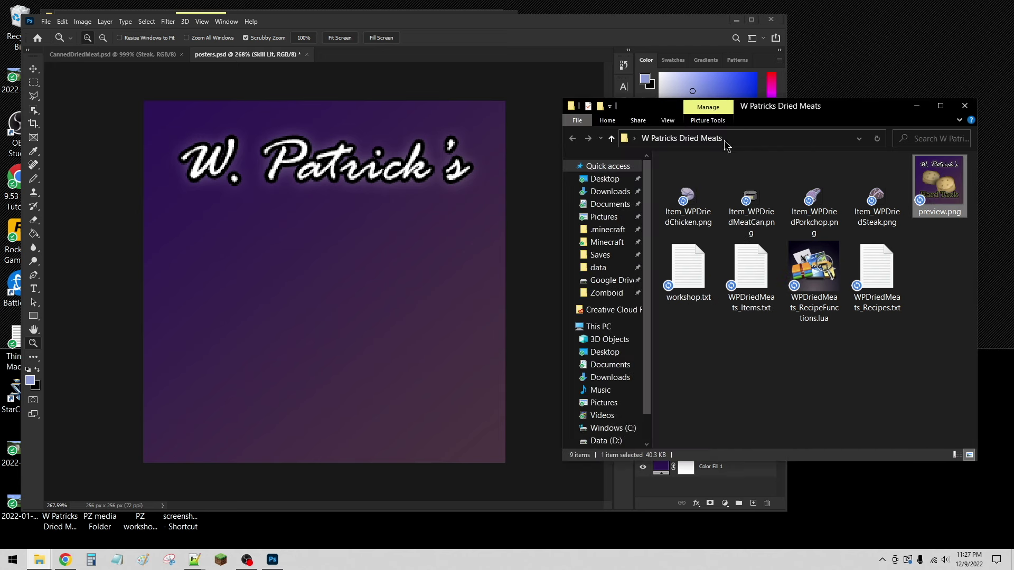
key("Delete")
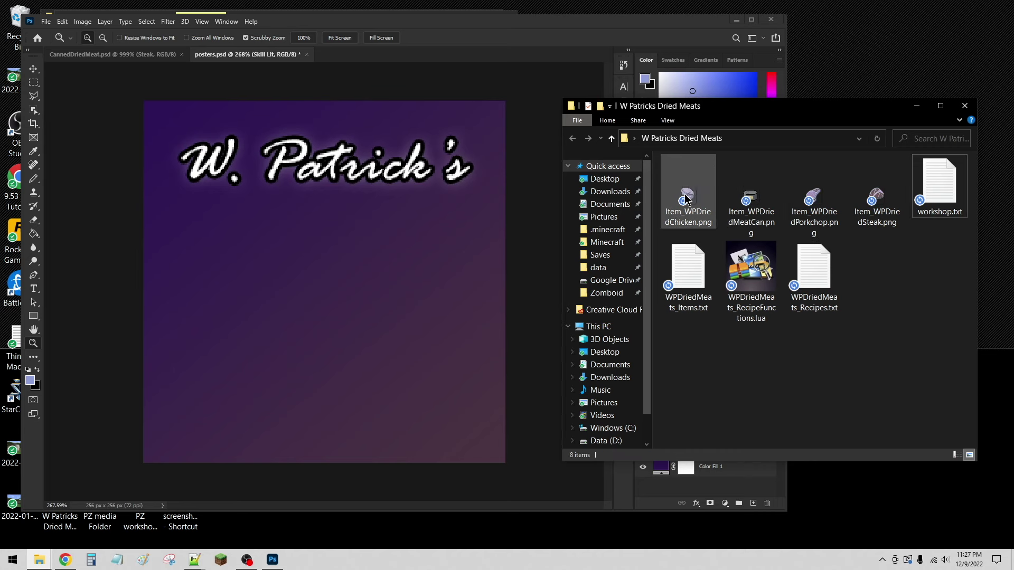
left_click(686, 199)
left_click(750, 198, "ctrl")
left_click(808, 199, "ctrl")
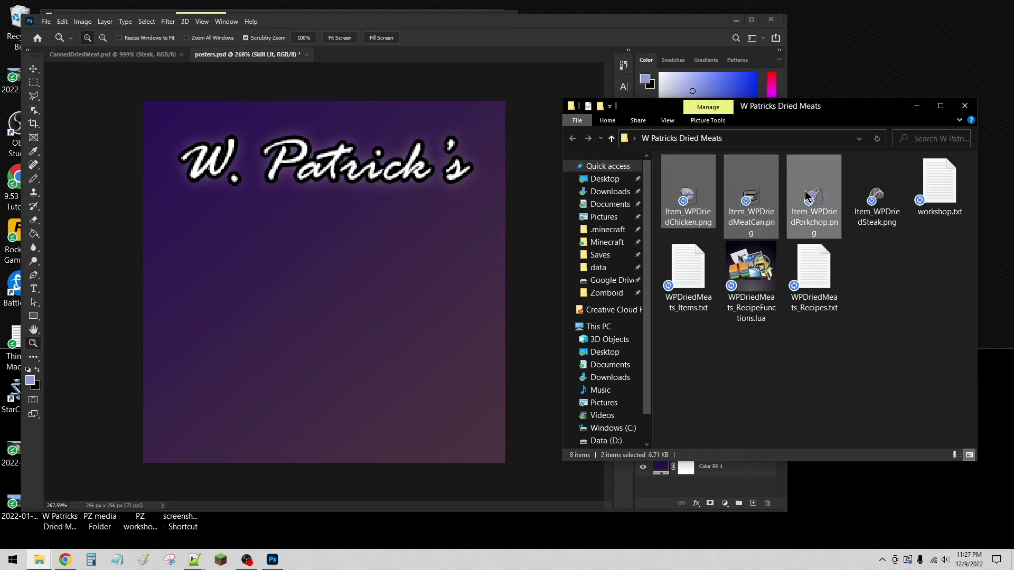
left_click(870, 200, "ctrl")
left_click_drag(784, 200, 338, 288)
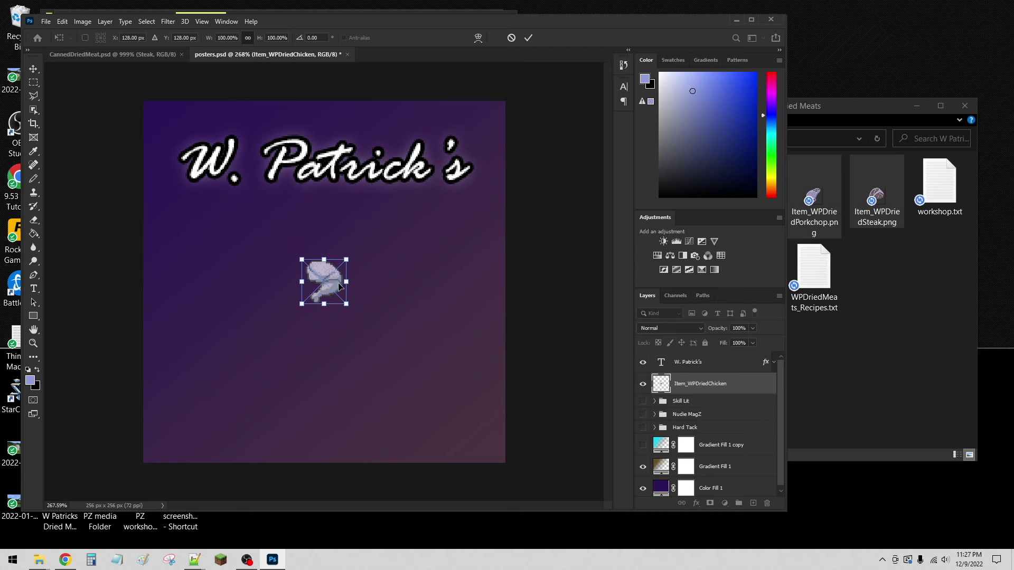
key("Return")
key("Return")
key("Return")
key("Return")
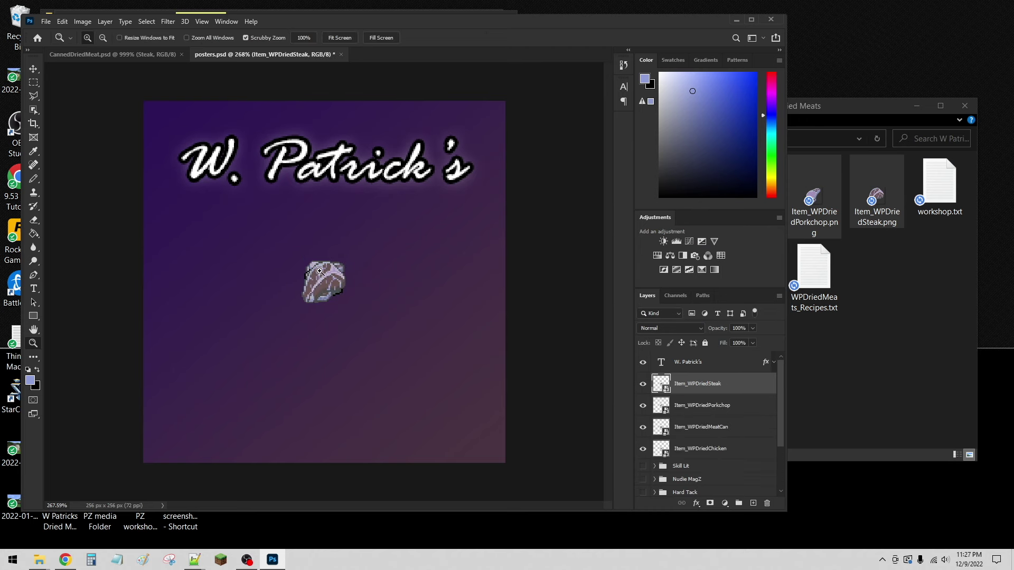
- Try scaling the four placed dried meat layers to 200% with Free Transform, and undo the scaling
left_click(731, 453, "shift")
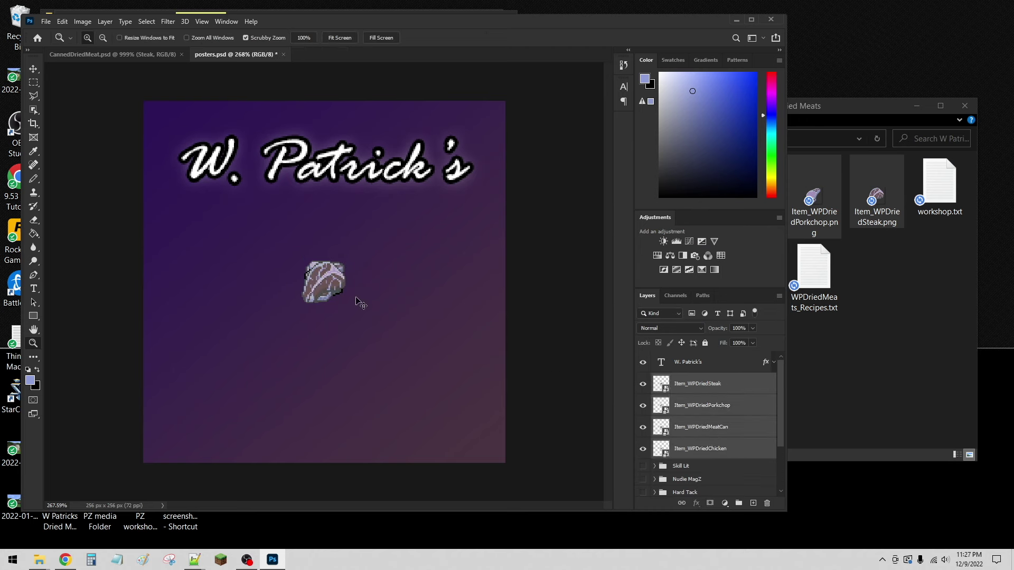
key("ctrl+t")
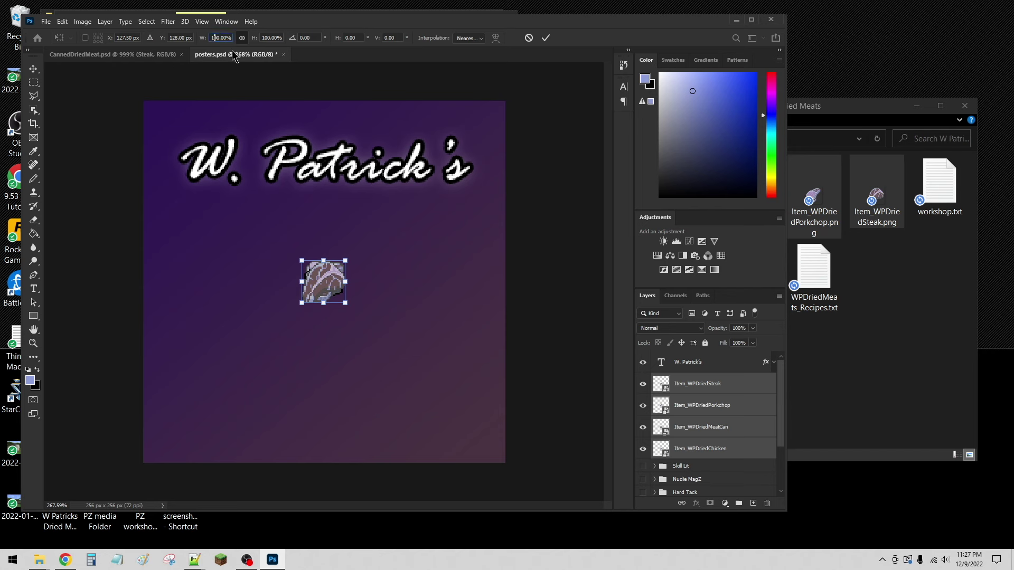
type("200")
key("Return")
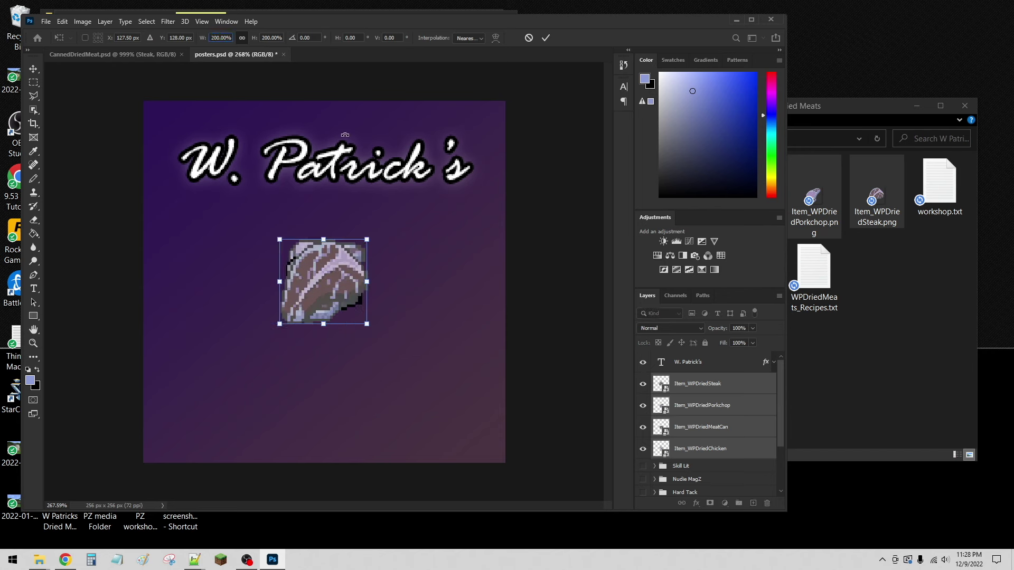
left_click(478, 39)
left_click(481, 49)
left_click(547, 38)
key("ctrl+z")
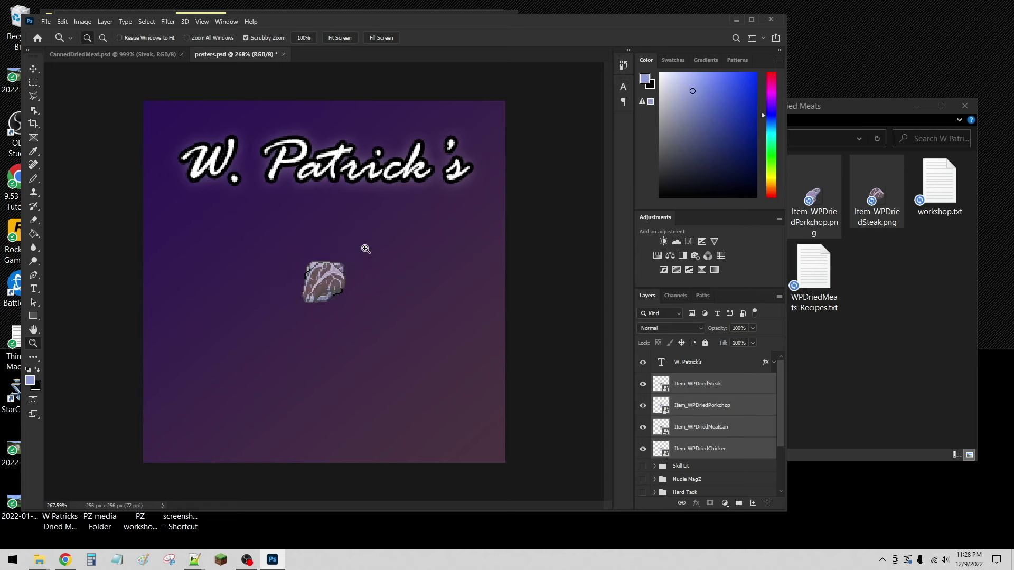
- Rasterize the Item_WPDriedSteak, Item_WPDriedPorkchop, Item_WPDriedMeatCan and Item_WPDriedChicken layers together
left_click(717, 386)
left_click(689, 450)
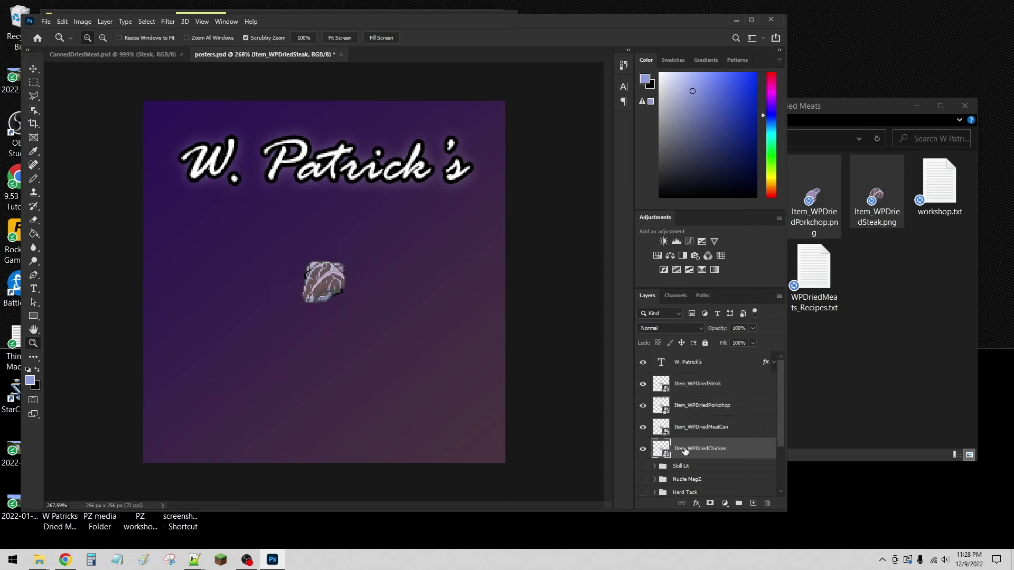
left_click(687, 394, "shift")
right_click(688, 396)
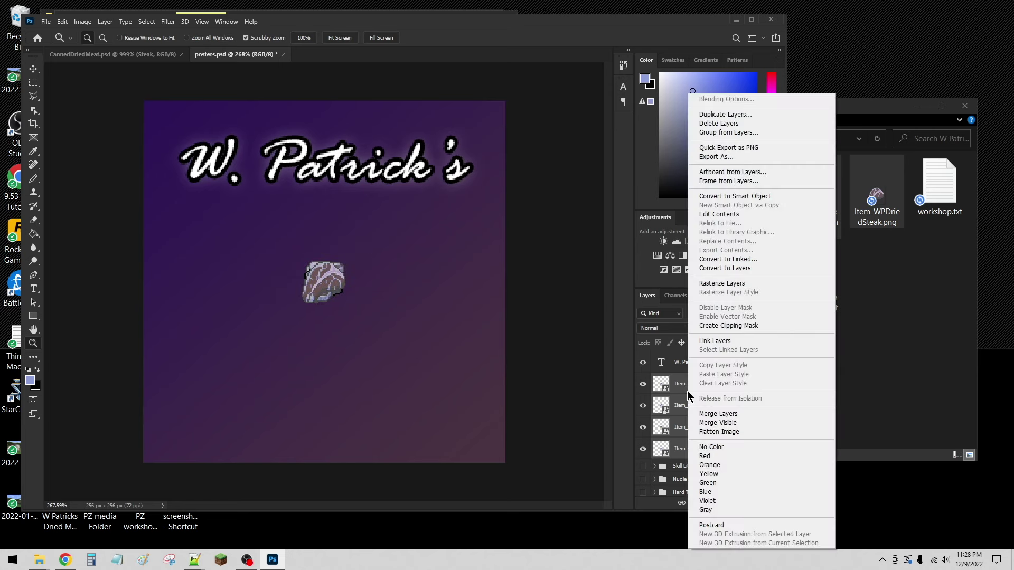
left_click(722, 284)
- Scale the four rasterized dried meat layers together to 200% with Free Transform, using Nearest Neighbor interpolation
key("ctrl+t")
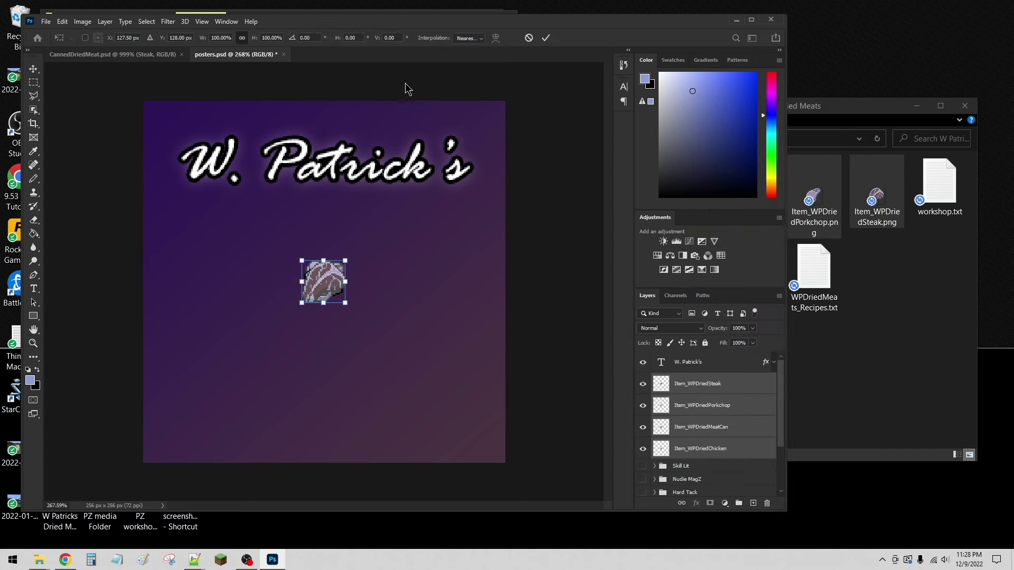
left_click(469, 39)
left_click(468, 47)
type("2")
key("Return")
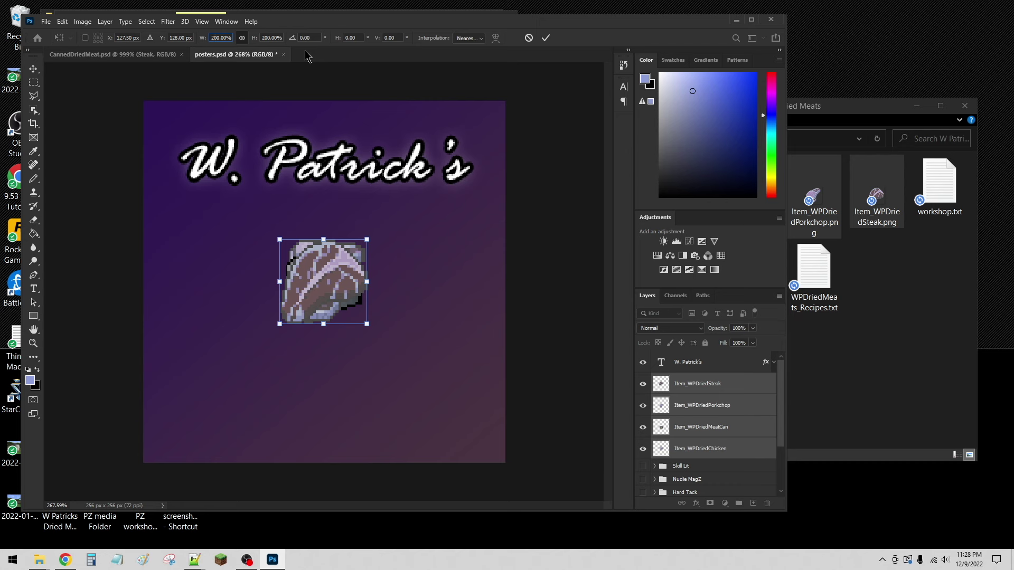
left_click(546, 38)
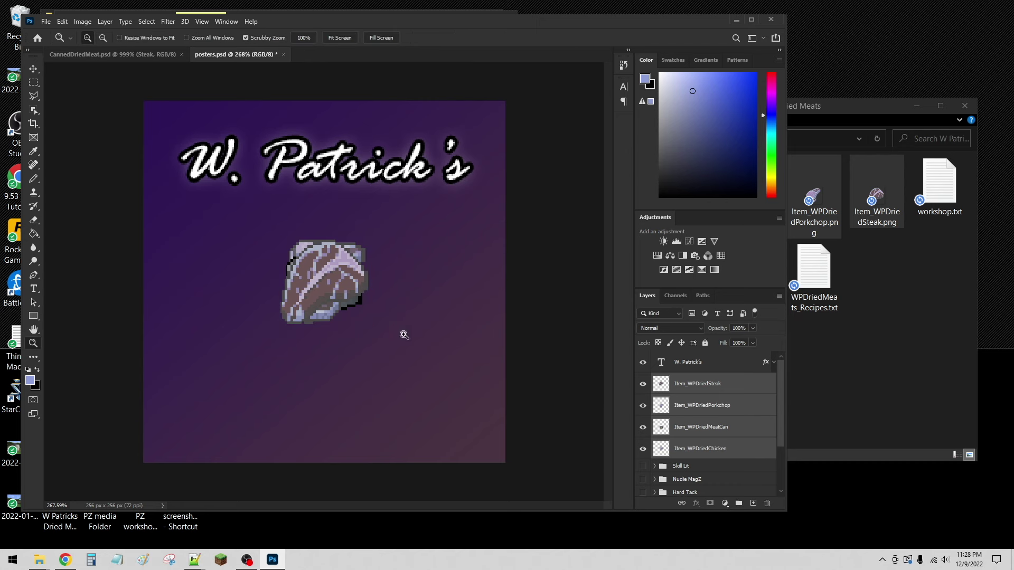
- Spread the steak, porkchop, chicken and meat can icons across the poster, and duplicate the meat can beside the original
left_click(723, 384)
left_click_drag(322, 301, 403, 267)
left_click_drag(320, 289, 309, 264)
left_click_drag(324, 302, 321, 369)
left_click_drag(244, 306, 226, 391)
left_click_drag(315, 364, 314, 350)
left_click_drag(390, 284, 409, 393)
left_click_drag(324, 264, 473, 307)
- Try rotating the copied meat can about 5° clockwise, and undo the rotation
key("ctrl+t")
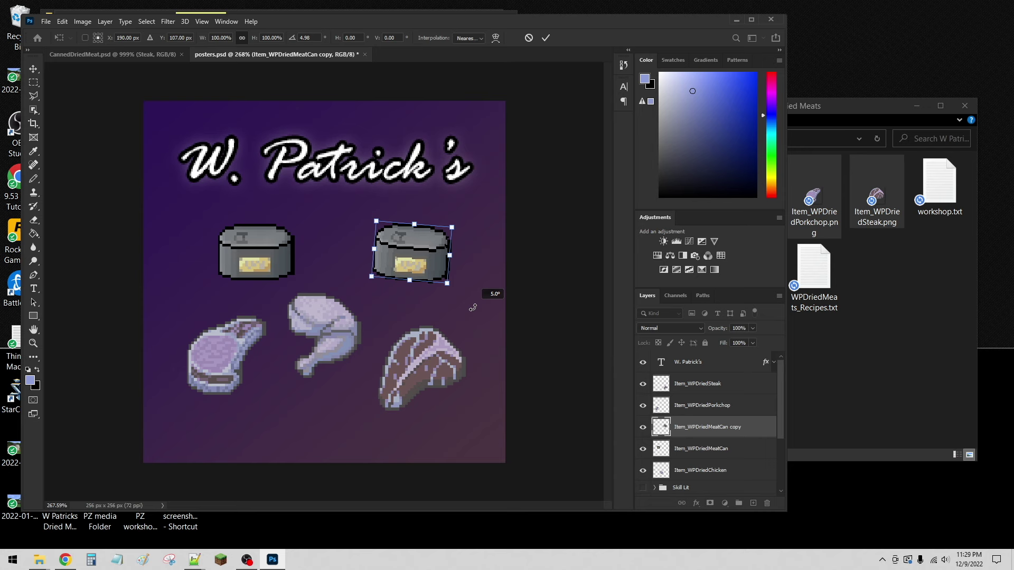
key("Return")
key("z")
key("ctrl+z")
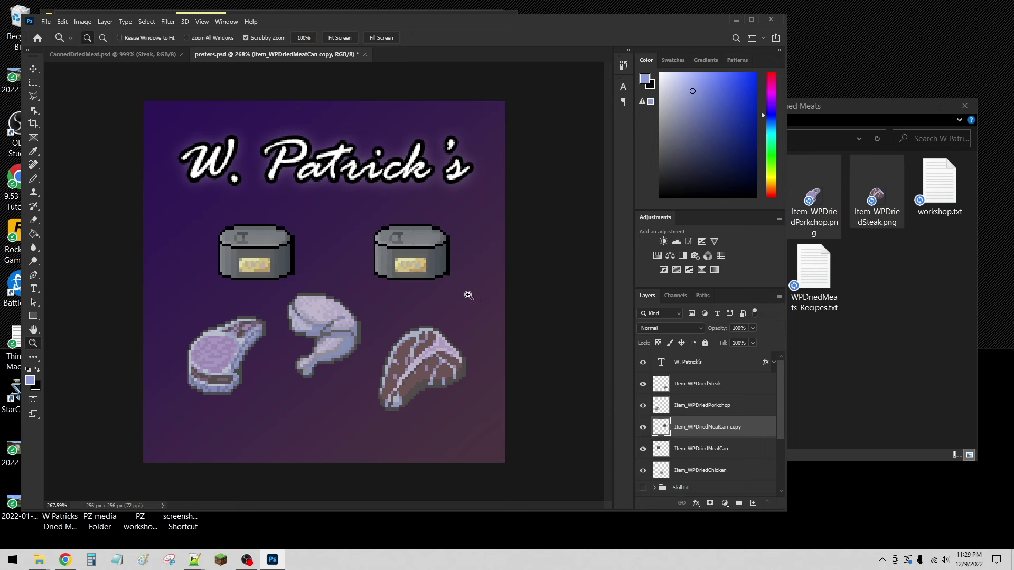
- Move both meat cans slightly outward and down, and rotate the original can about 17° counterclockwise
left_click_drag(395, 261, 406, 275)
left_click_drag(250, 249, 219, 265)
key("ctrl+t")
left_click_drag(297, 296, 301, 269)
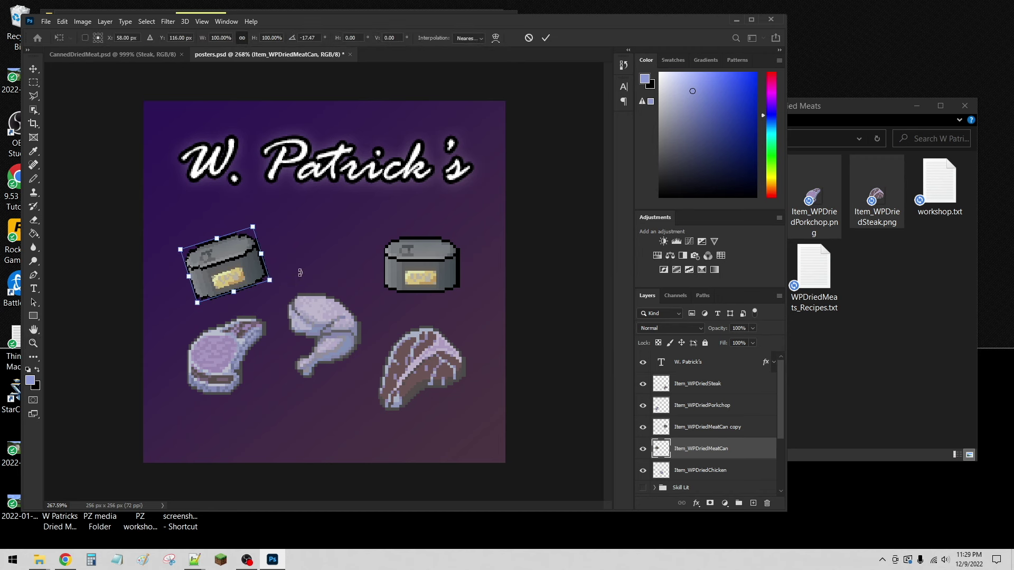
key("Return")
key("z")
- Rotate the copied meat can about 11° clockwise and nudge it slightly upward
left_click(722, 427)
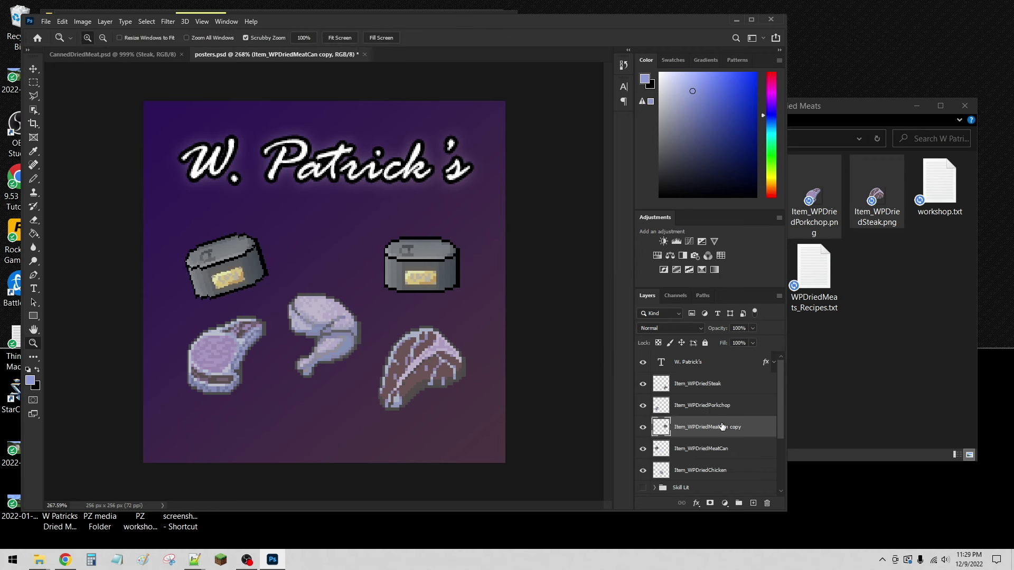
key("ctrl+t")
left_click_drag(506, 319, 476, 310)
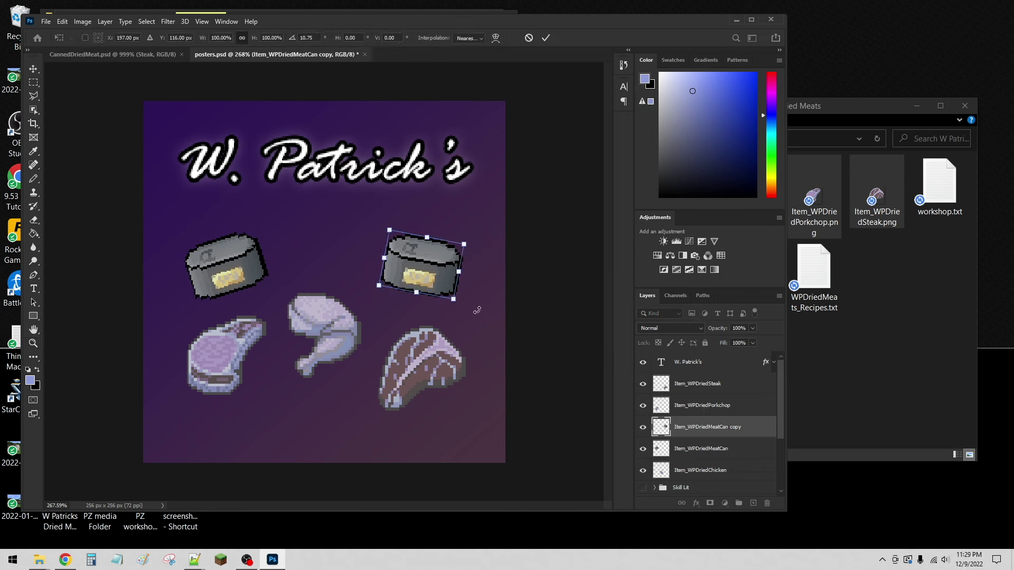
left_click_drag(436, 274, 436, 269)
key("Return")
key("z")
- Move the steak, chicken and porkchop icons up and inward into a tighter cluster between and below the cans
left_click_drag(422, 368, 405, 336)
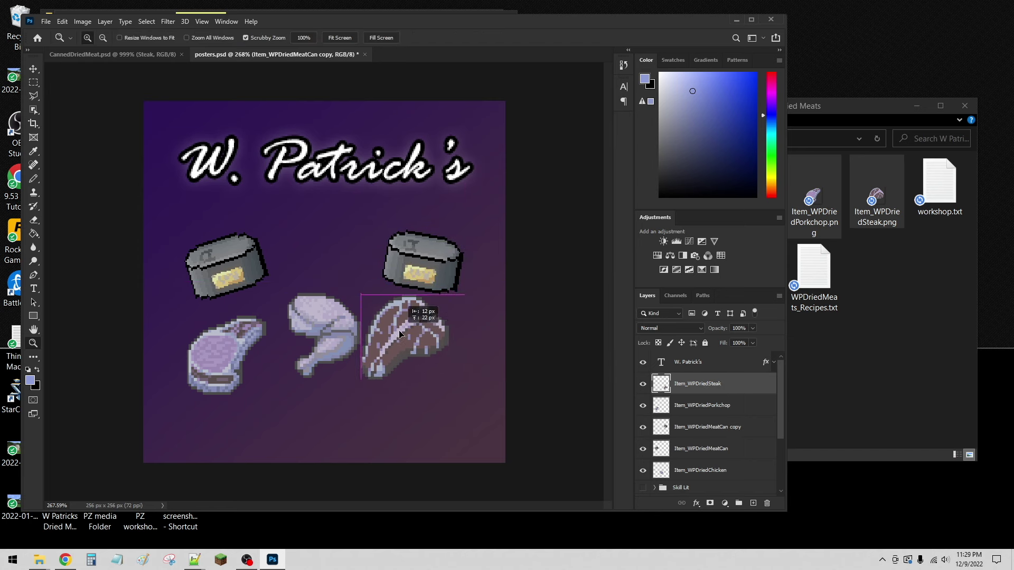
left_click_drag(324, 332, 324, 297)
left_click_drag(240, 350, 256, 334)
left_click_drag(397, 342, 394, 343)
left_click(744, 409, "shift")
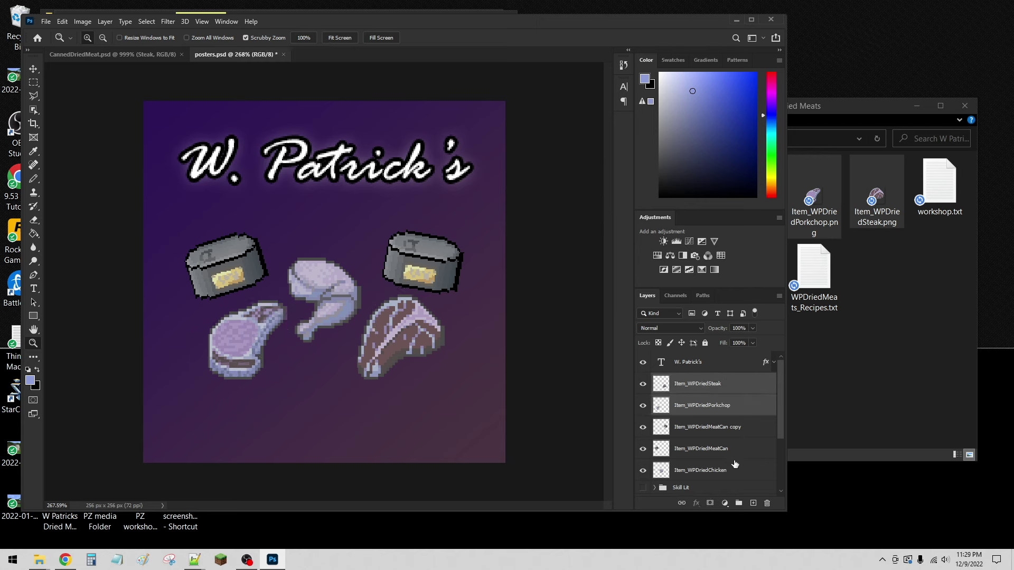
left_click(741, 470)
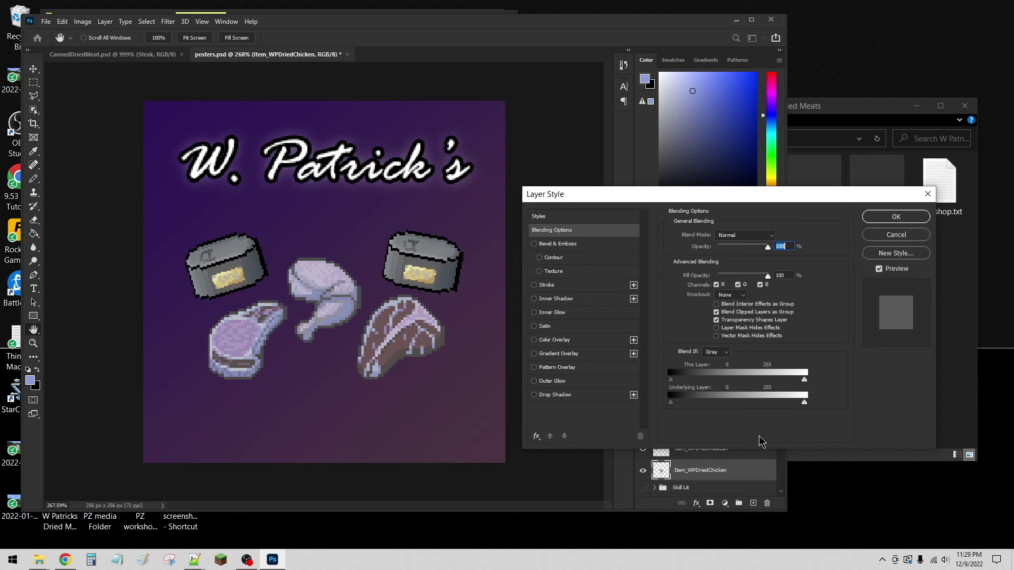
key("Escape")
- Reorder both meat can layers together so that they sit above the Item_WPDriedSteak layer
left_click(734, 429)
left_click(741, 445, "shift")
left_click_drag(747, 432, 737, 376)
- Shift the steak, porkchop and chicken layers together slightly down and to the right
left_click(732, 436)
left_click(735, 470, "shift")
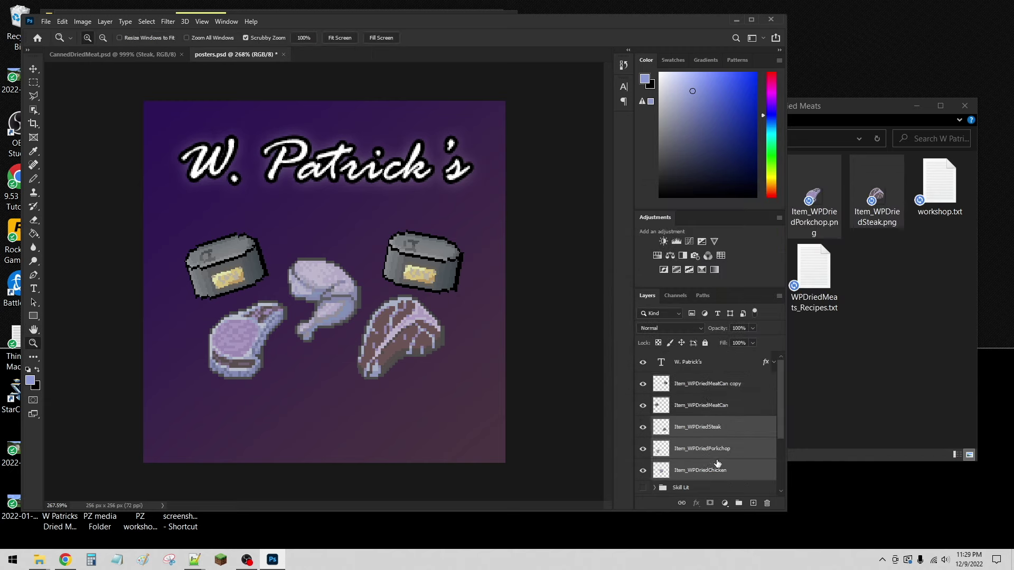
key("ctrl+t")
mouse_move(398, 342)
left_mouse_down()
mouse_move(397, 358)
mouse_move(404, 348)
left_mouse_up()
key("Return")
- Move all five meat icon layers together slightly upward, centred beneath the W. Patrick's title
left_click(720, 391)
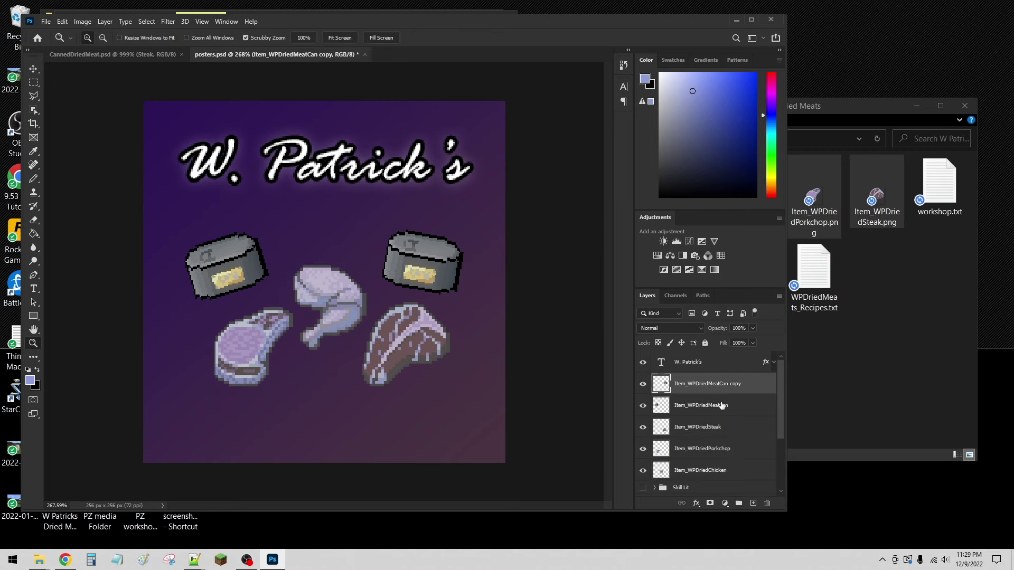
left_click(724, 463, "shift")
left_click(722, 475, "shift")
key("ctrl+t")
left_click_drag(371, 314, 373, 302)
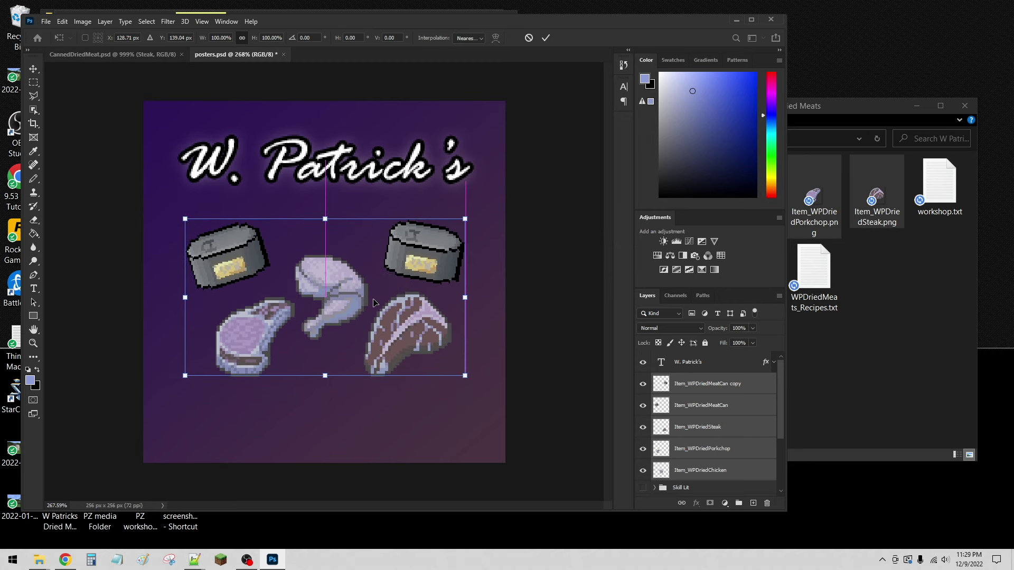
left_click(545, 38)
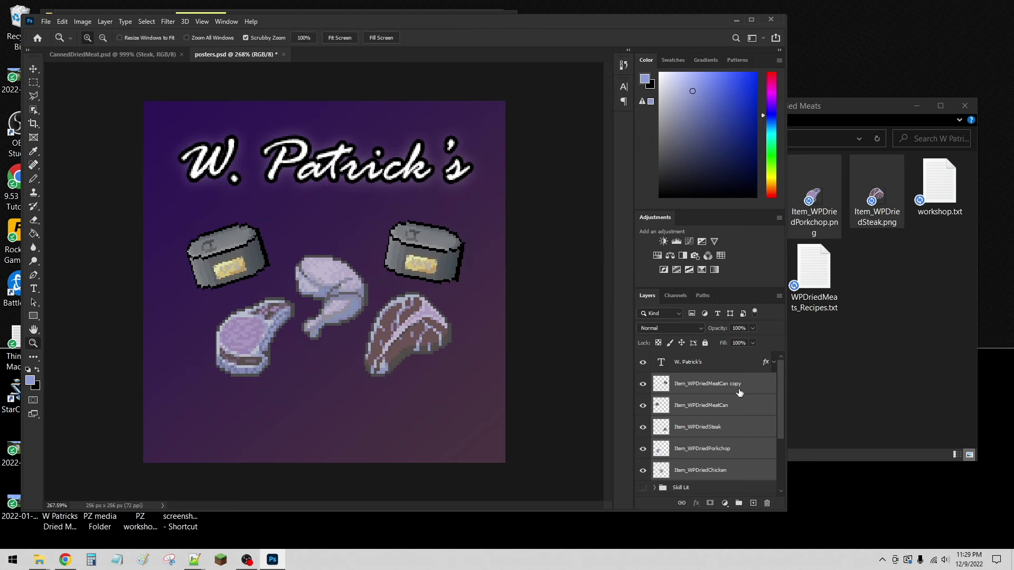
- Duplicate the Skill Literature text layer out of the Skill Lit group to just above it, and collapse the group
left_click(711, 365)
scroll(684, 420, "down", 3)
left_click(654, 401)
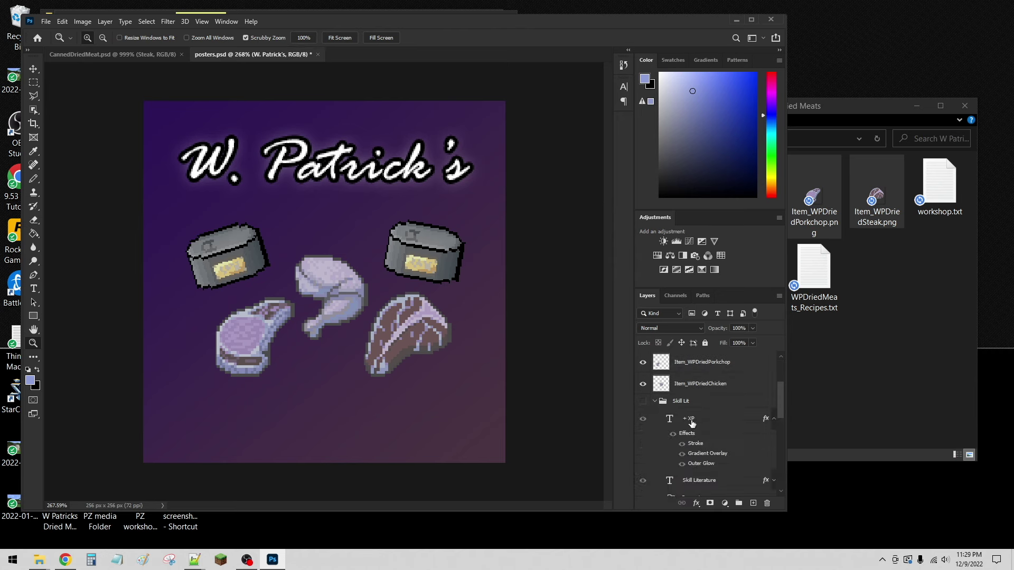
scroll(715, 429, "down", 1)
left_click_drag(704, 462, 648, 404)
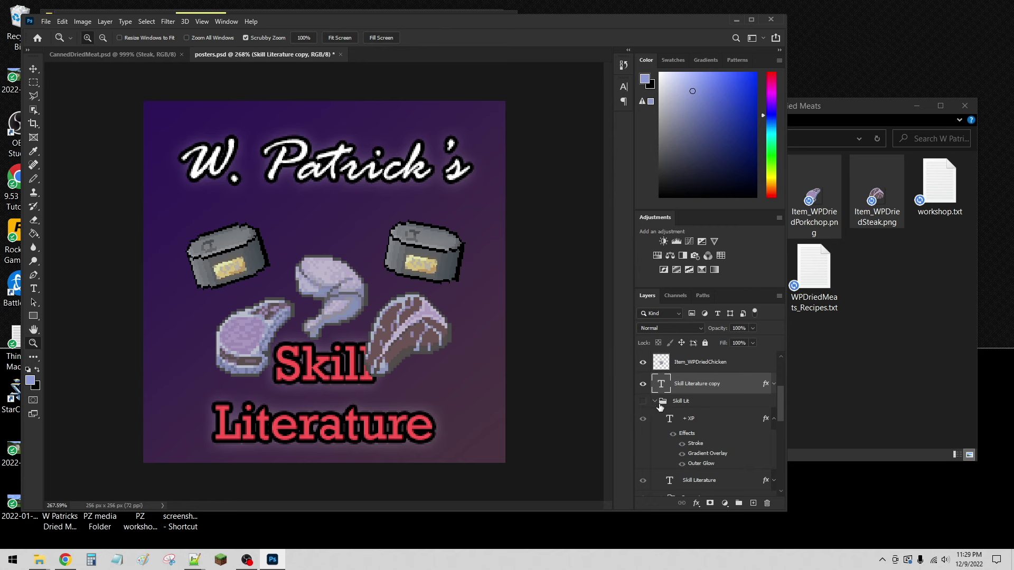
left_click(657, 404)
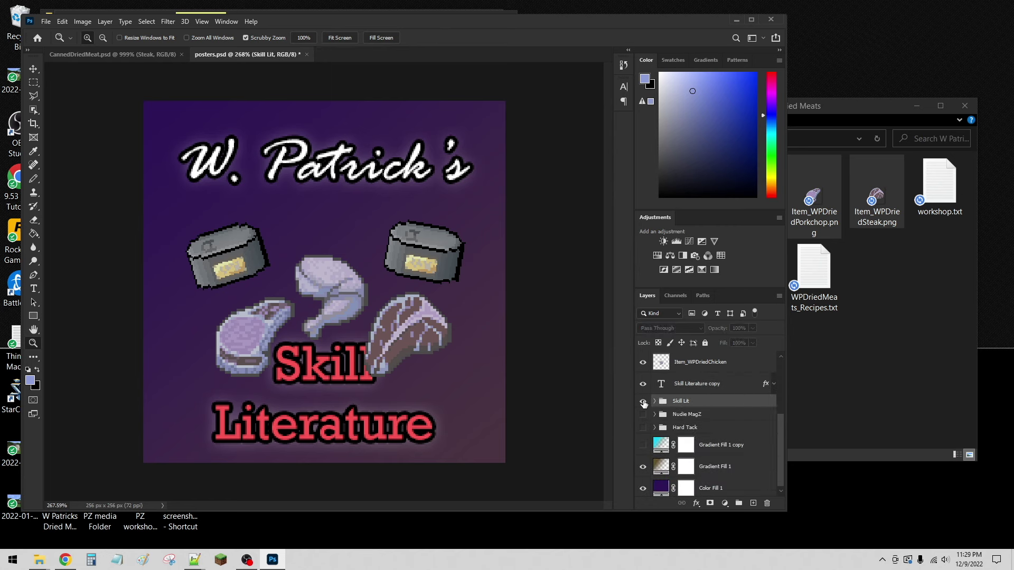
- Toggle the Skill Lit group's visibility, leaving it hidden, and move the Skill Literature copy directly beneath the W. Patrick's layer
left_click(643, 402)
left_click(645, 402)
scroll(687, 425, "up", 3)
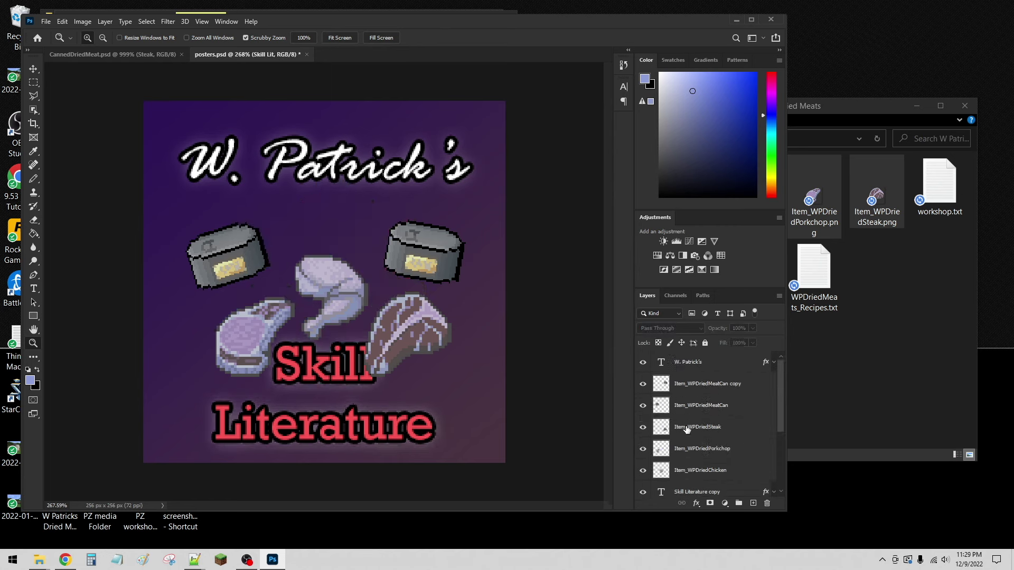
left_click_drag(686, 489, 680, 391)
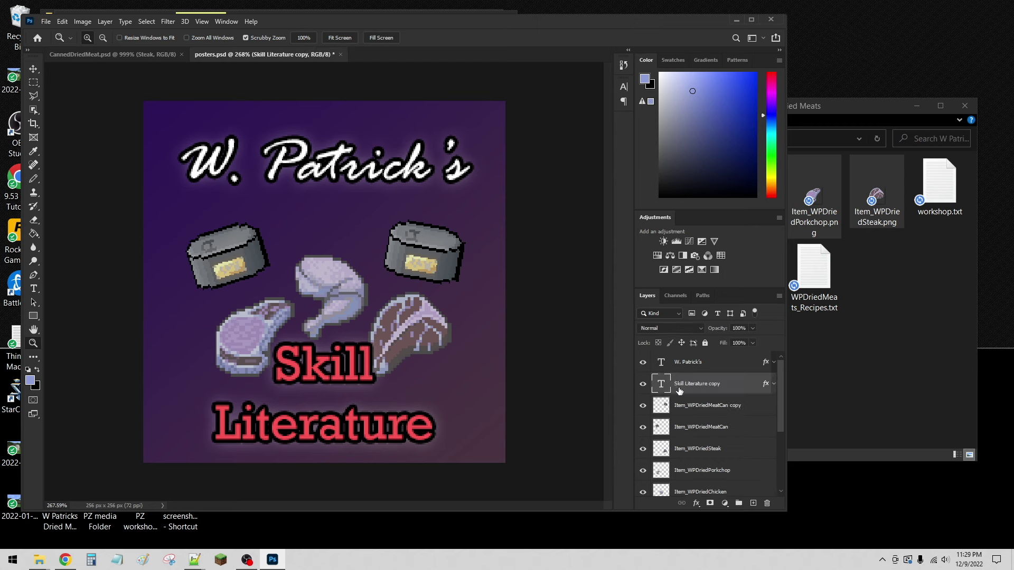
- Replace the copied text with "Dried Meats" and insert a blank line above it to lower the words below the icons
double_click(659, 386)
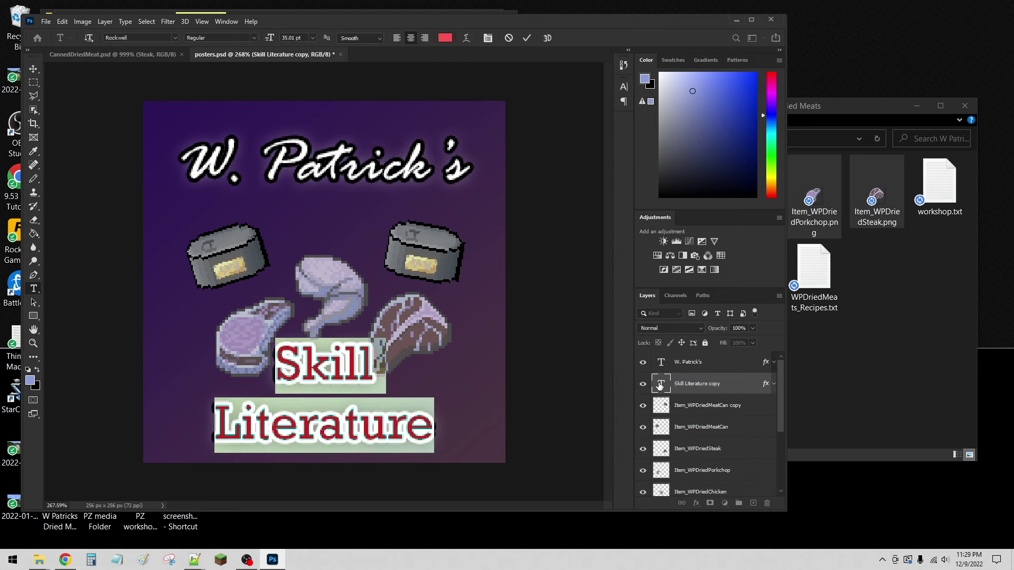
type("Dried Meats")
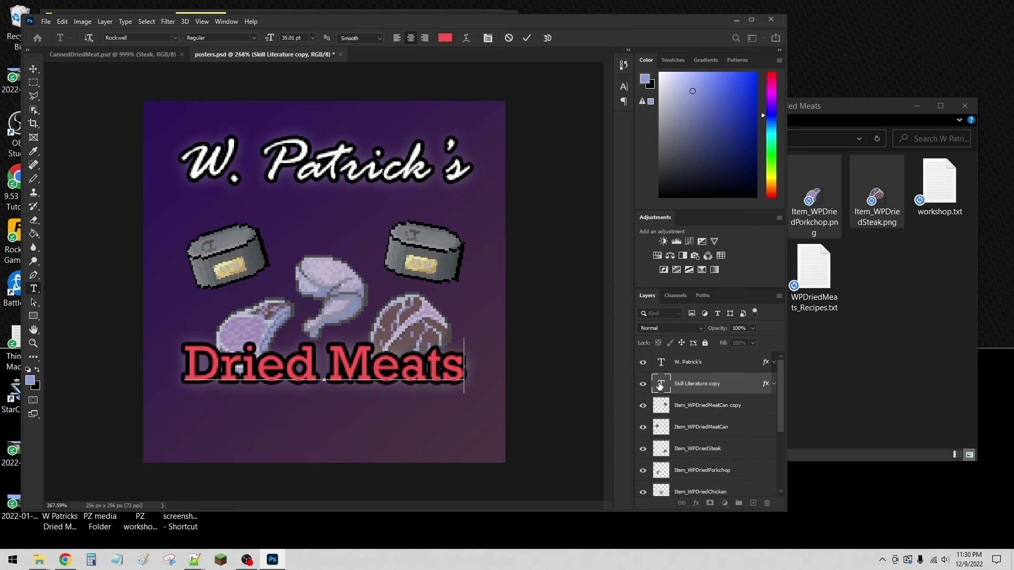
left_click(182, 359)
key("Return")
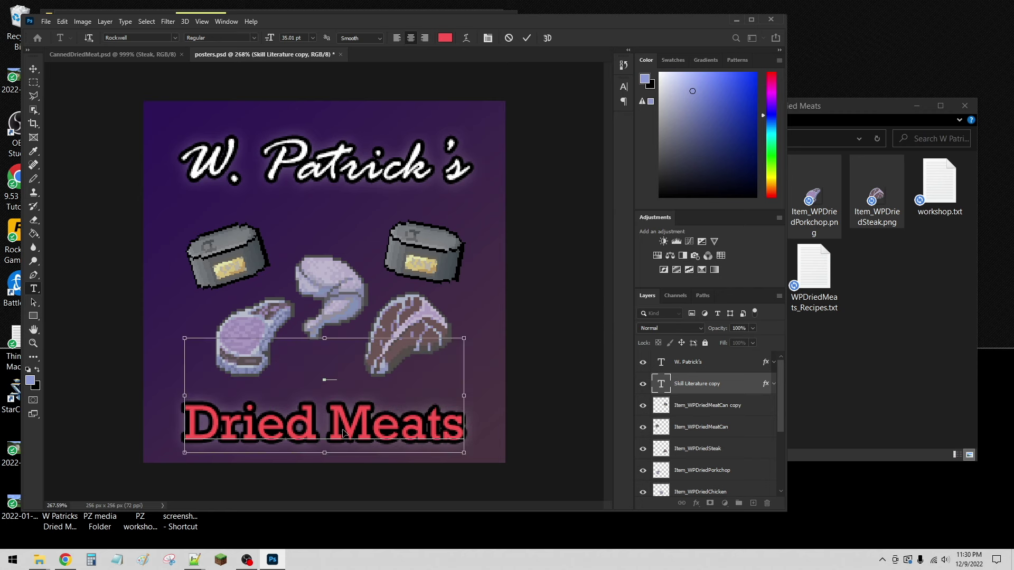
- Recolor all of the Dried Meats text to medium blue (6577c9) and commit the text edit
key("ctrl+a")
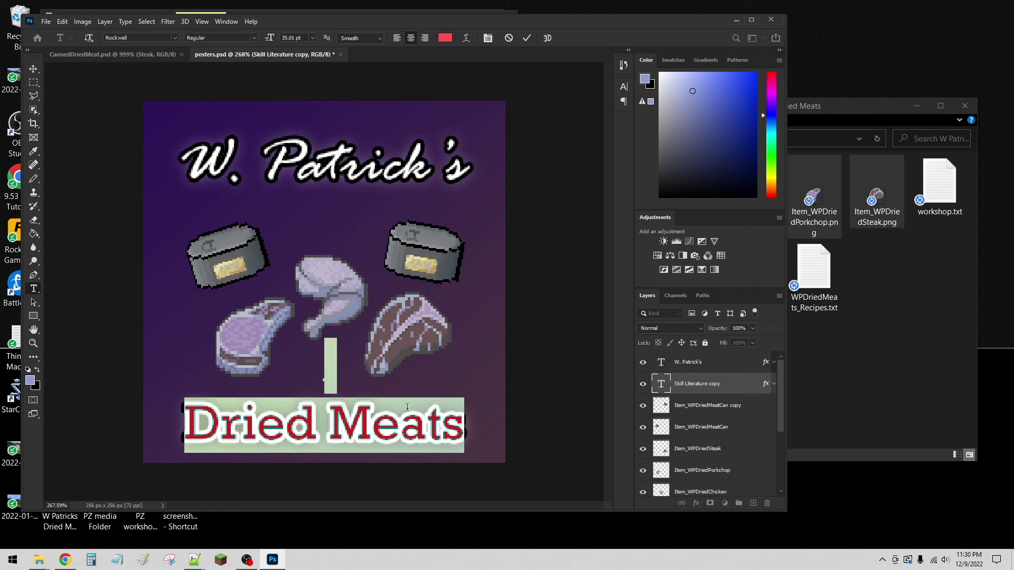
left_click(706, 97)
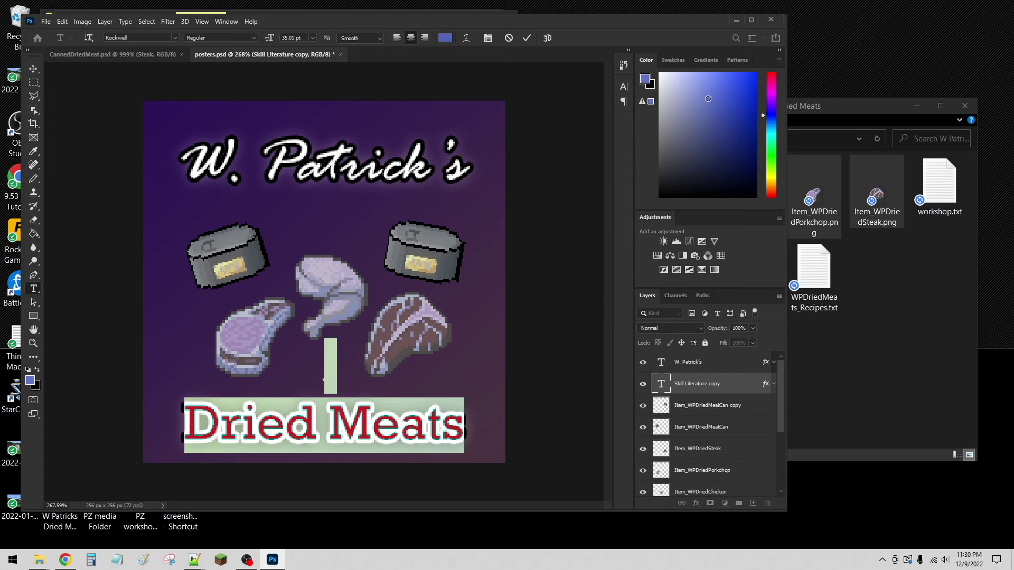
left_click(526, 38)
key("z")
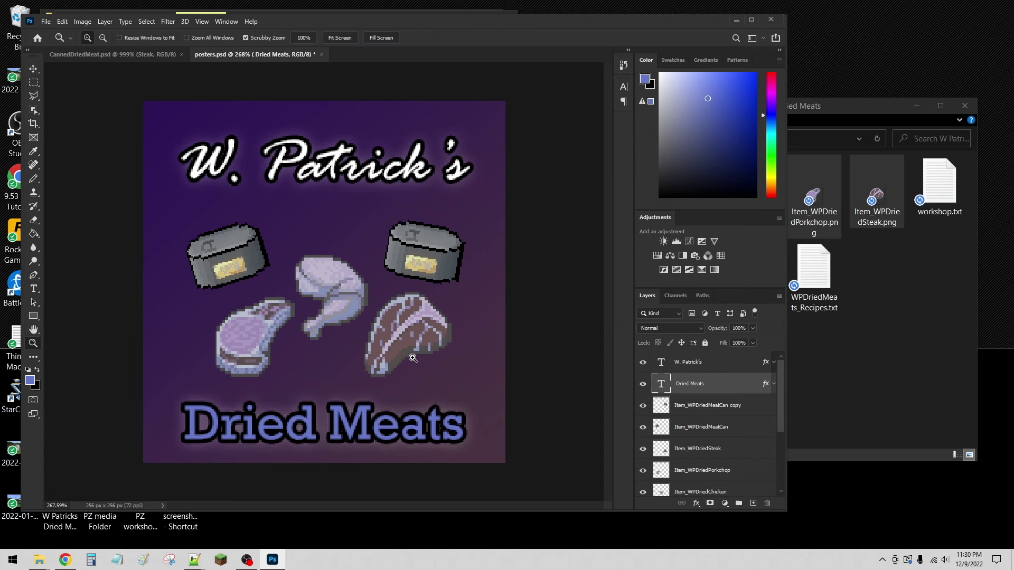
- Add a Gradient Overlay to the Dried Meats layer, setting the gray stop to blue 6577c9 for a blue-to-white gradient
double_click(726, 388)
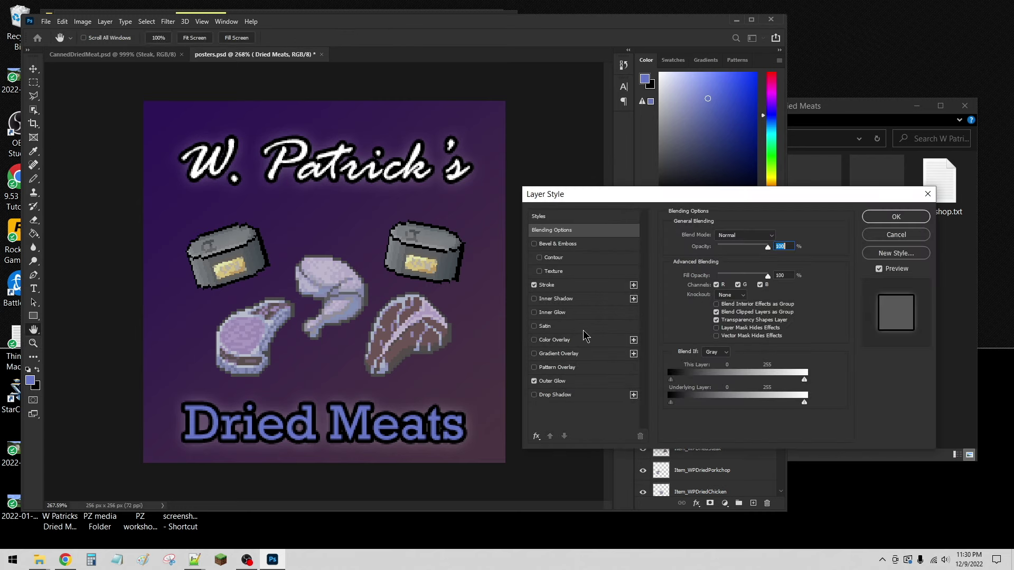
left_click(622, 350)
left_click(741, 258)
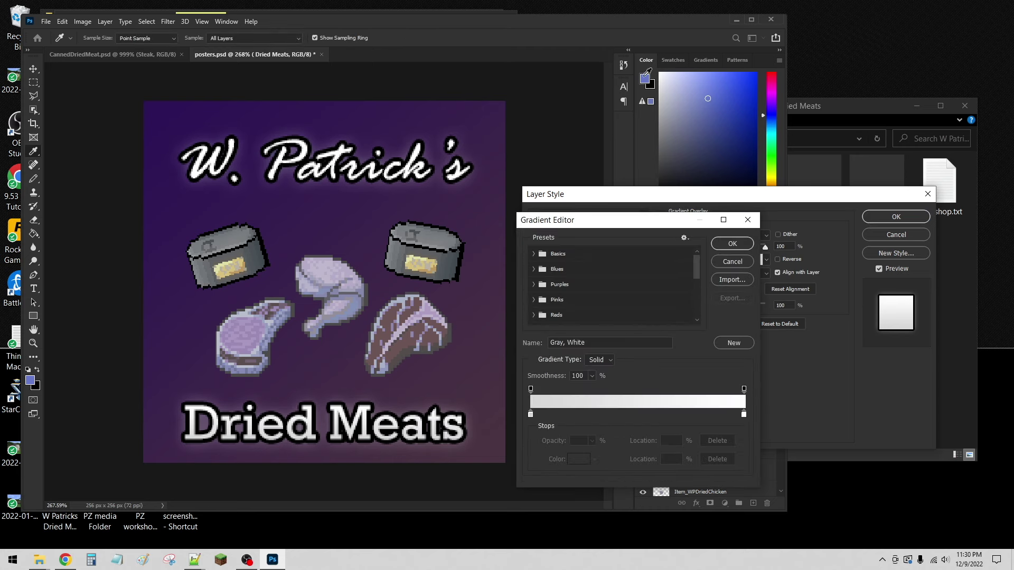
double_click(530, 415)
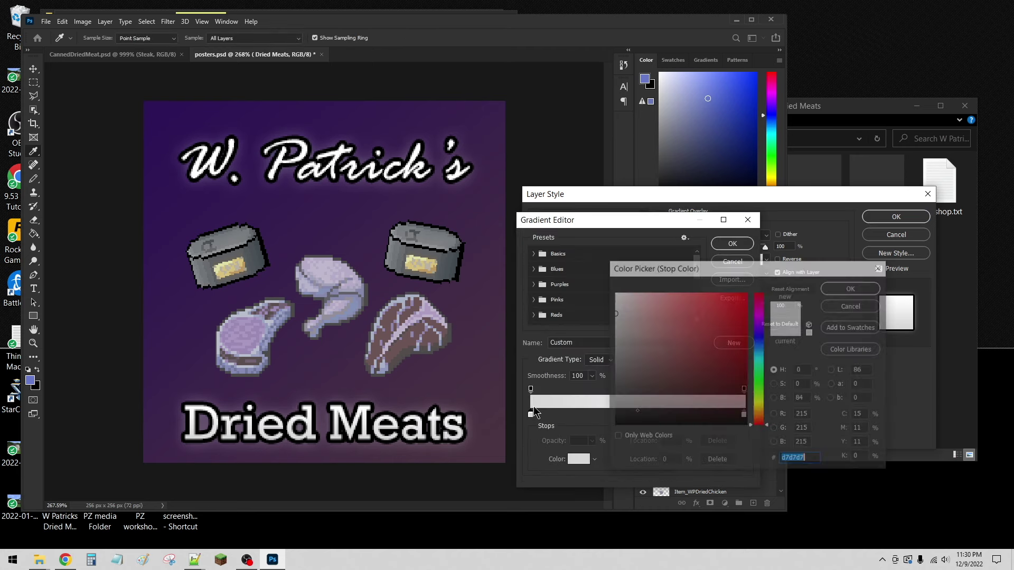
left_click(645, 77)
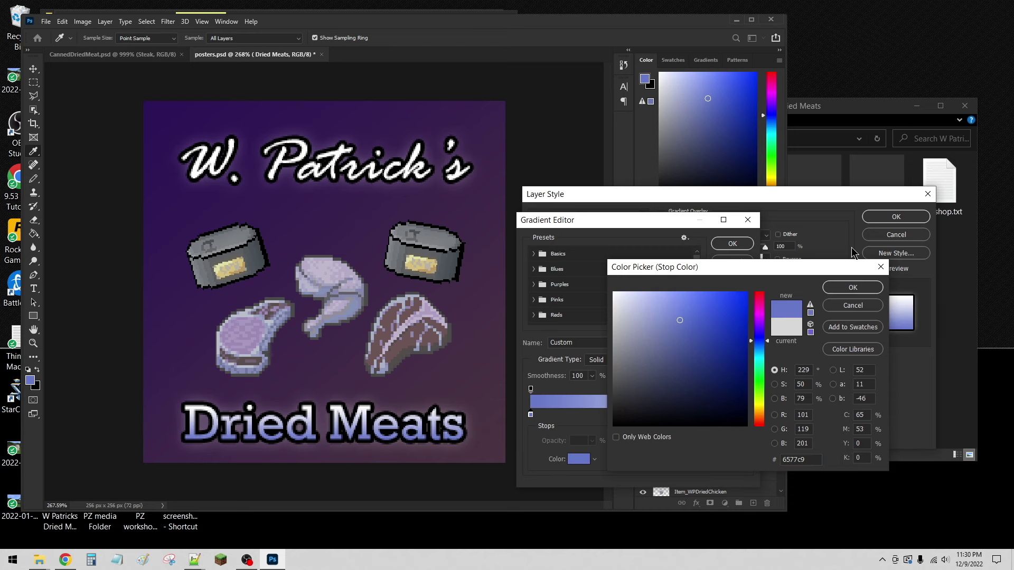
left_click(857, 288)
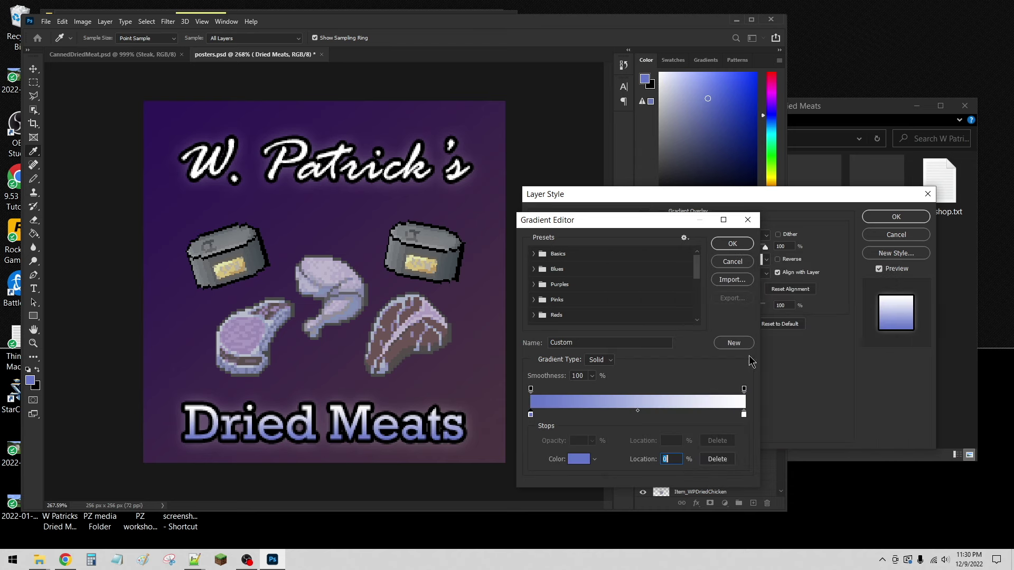
left_click(732, 244)
- Set the angle of the Dried Meats gradient overlay to 90°
left_click(712, 284)
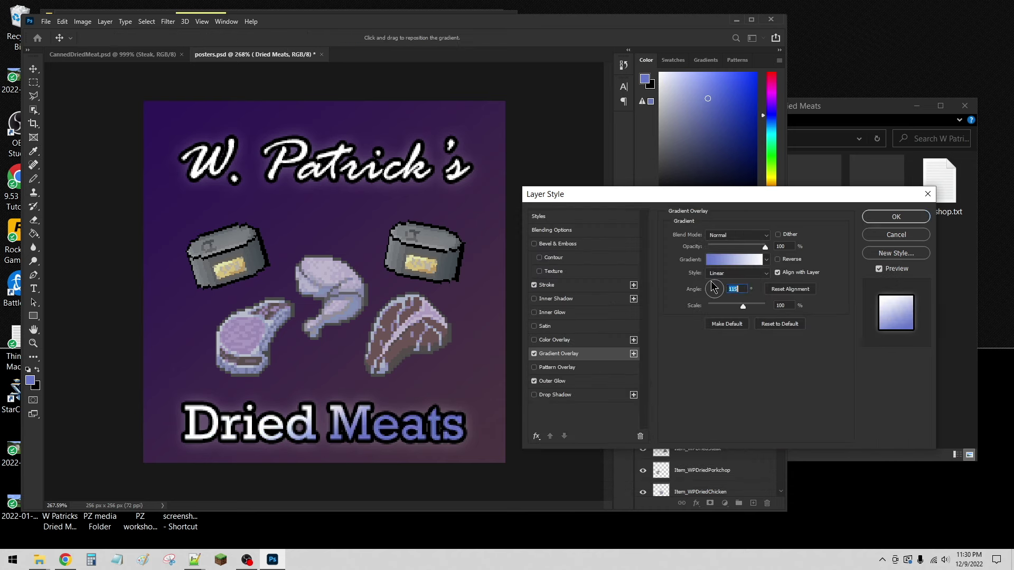
scroll(741, 286, "down", 10)
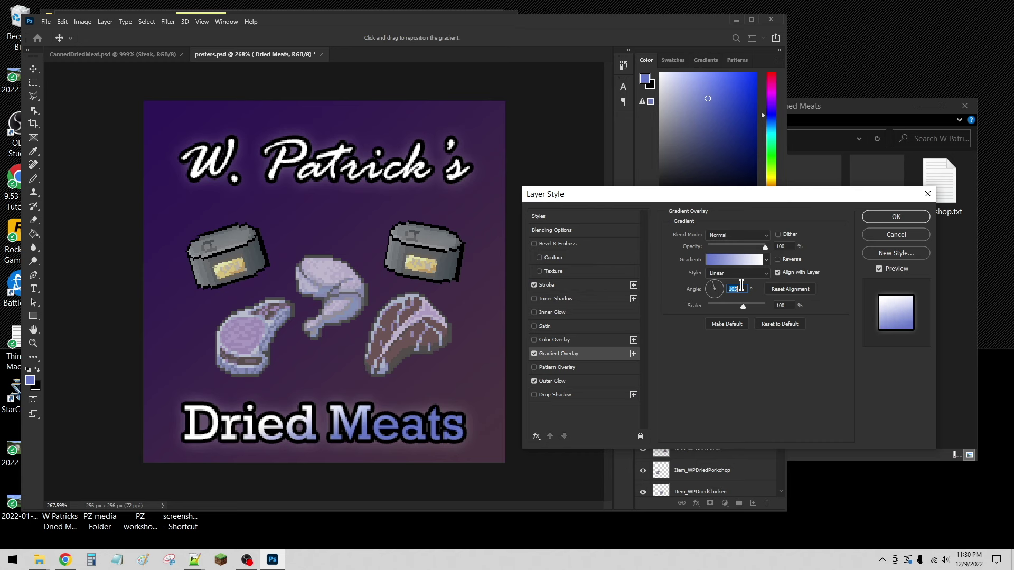
scroll(741, 285, "down", 2)
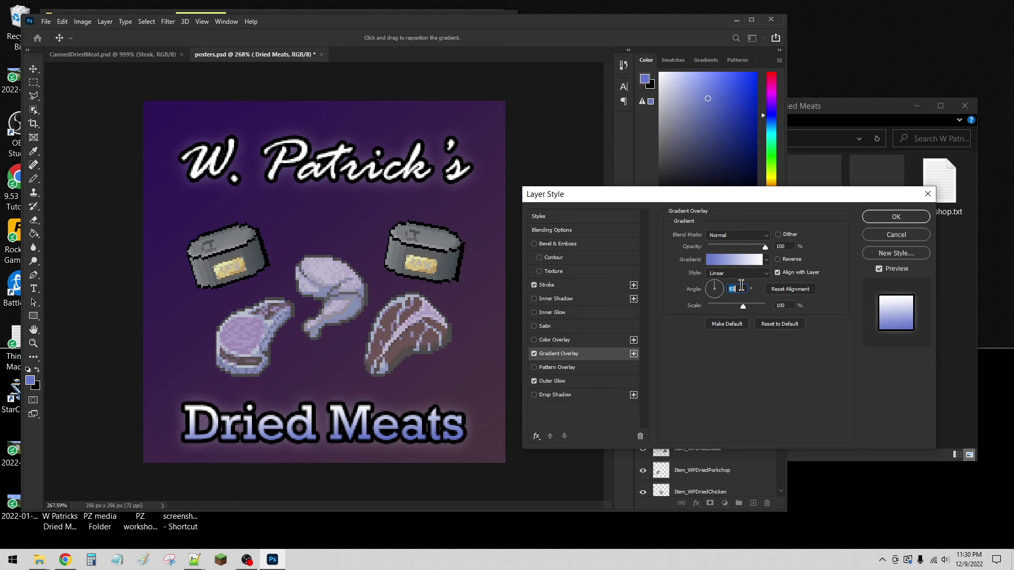
scroll(741, 285, "down", 3)
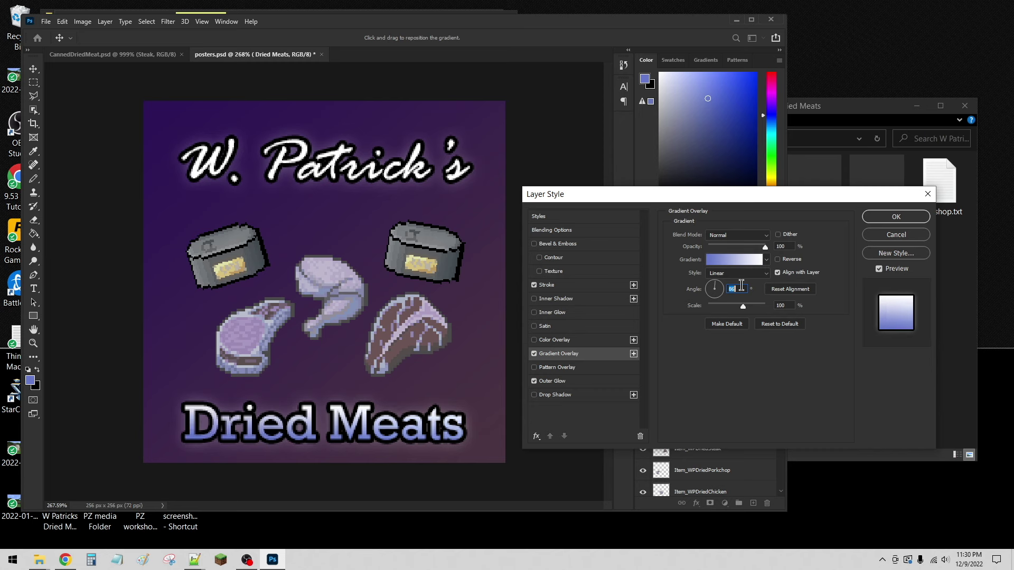
- Set the Dried Meats gradient overlay angle to 91°, reduce its scale slightly, and apply the layer style
scroll(741, 285, "up", 2)
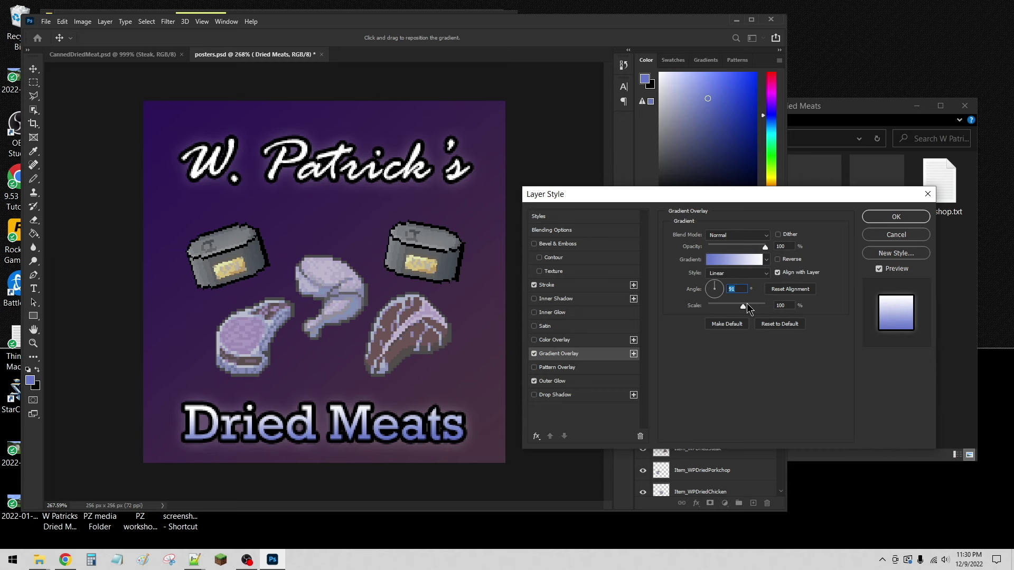
mouse_move(742, 306)
left_mouse_down()
mouse_move(728, 306)
mouse_move(760, 306)
mouse_move(732, 306)
left_mouse_up()
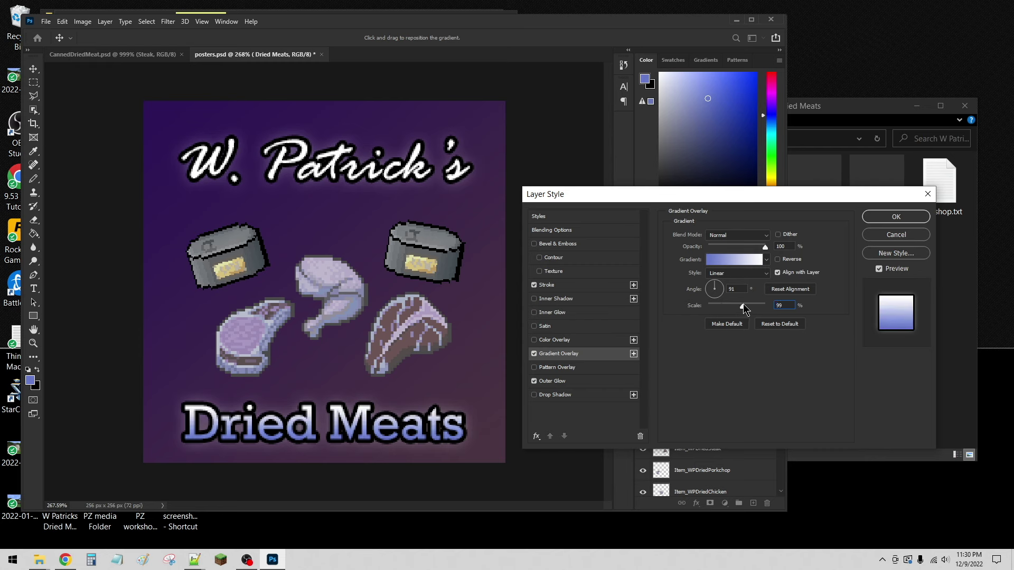
left_click_drag(737, 306, 734, 305)
left_click(888, 218)
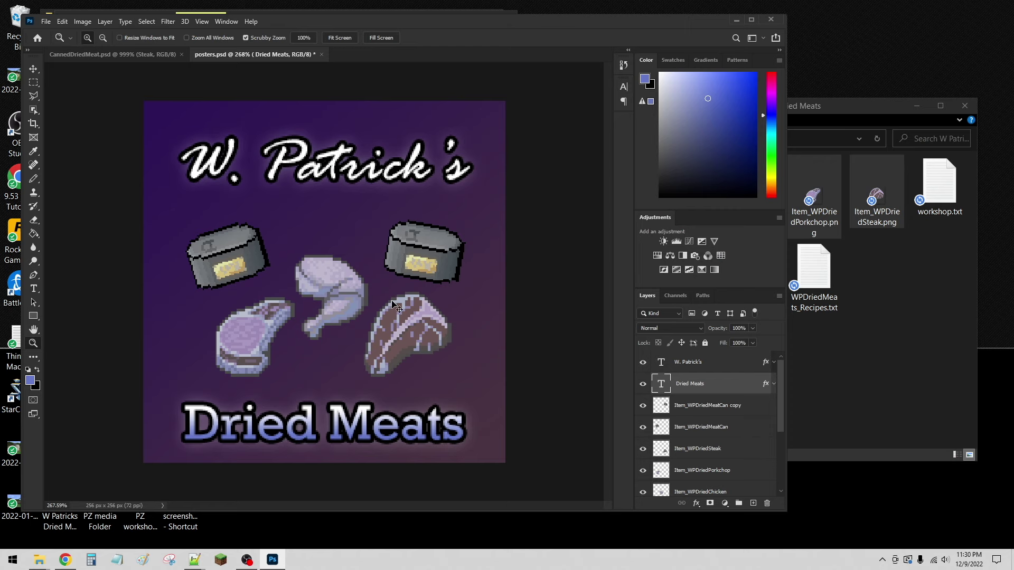
- Save the poster as preview.png in PNG format, large file size, in the desktop folder W Patricks Dried Meats
key("ctrl+shift+s")
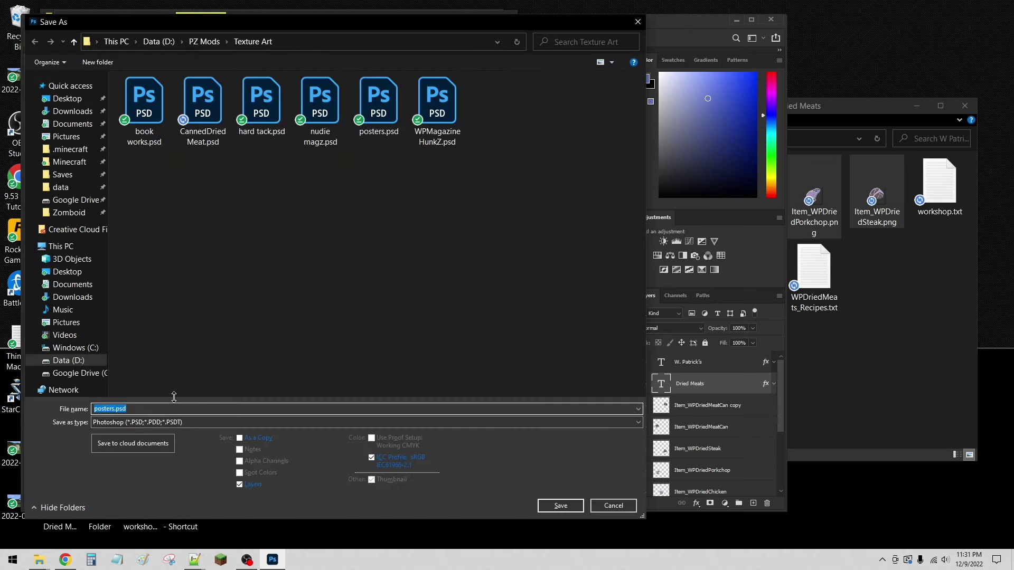
type("preview")
left_click(170, 423)
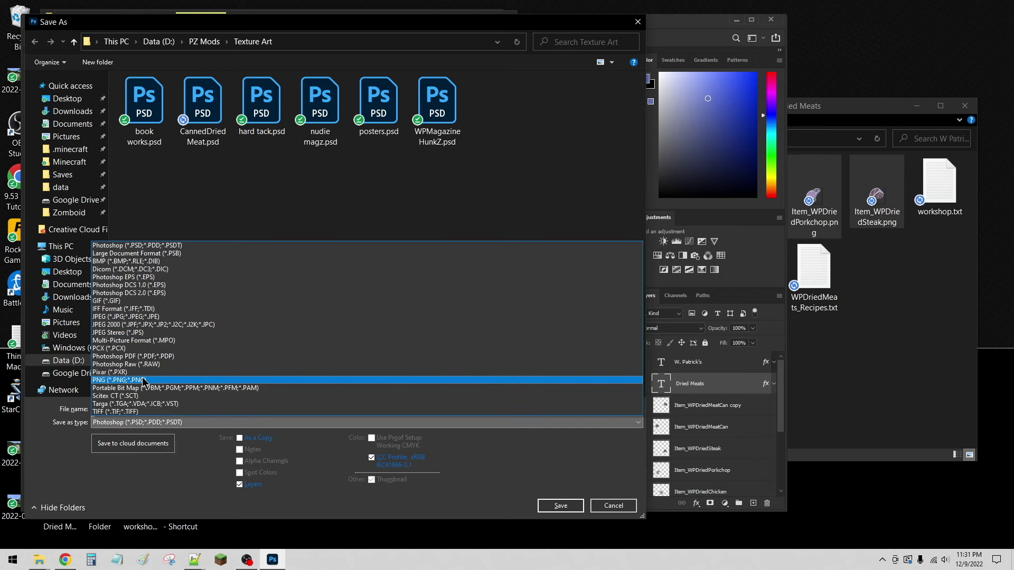
left_click(141, 379)
left_click(67, 99)
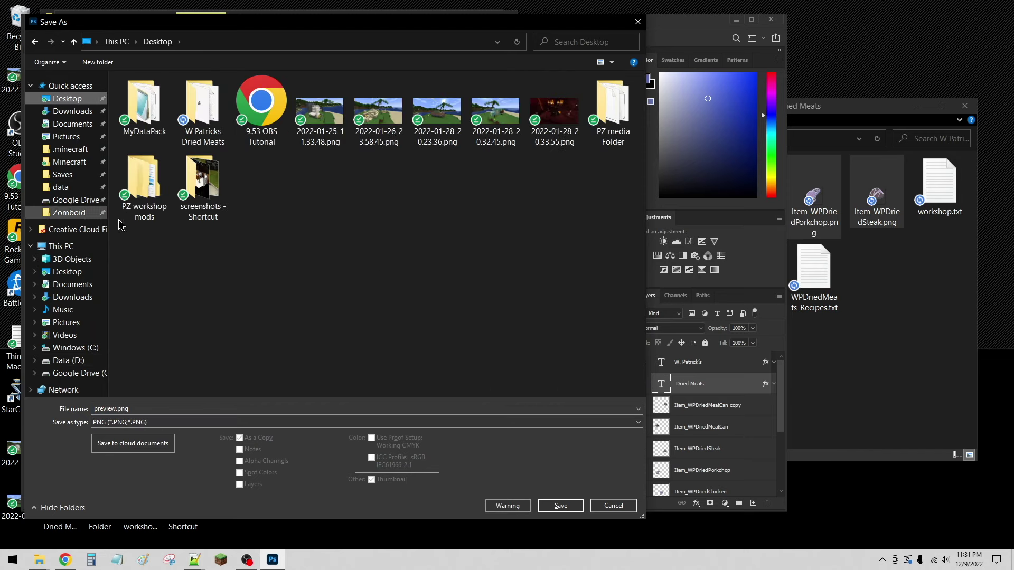
left_click(196, 108)
double_click(195, 108)
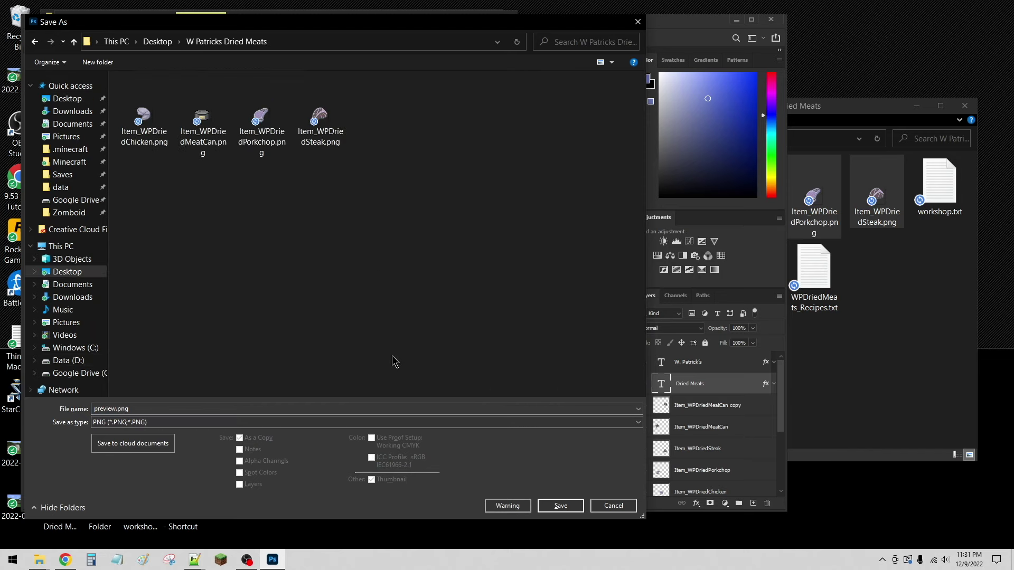
left_click(556, 505)
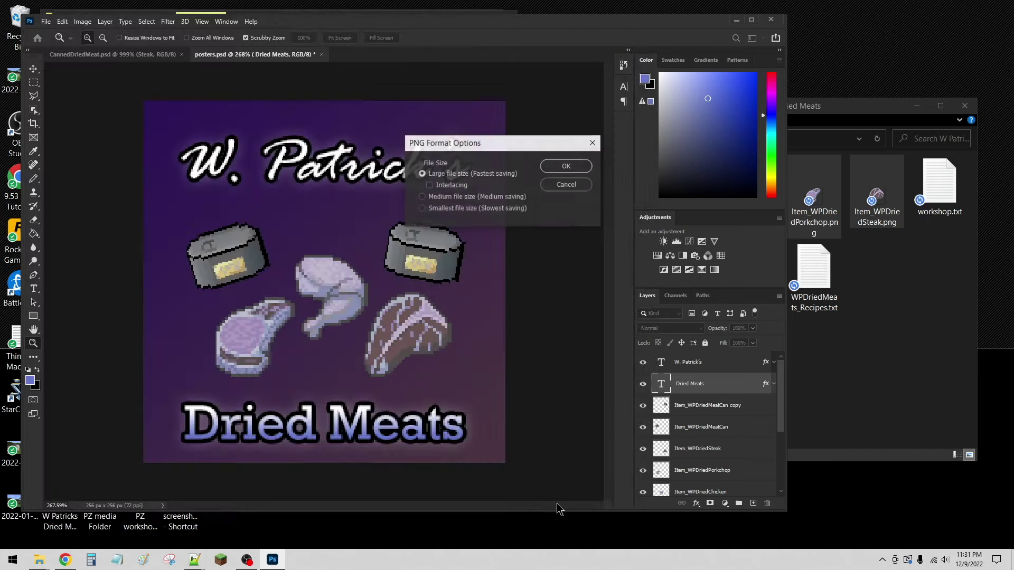
left_click(568, 166)
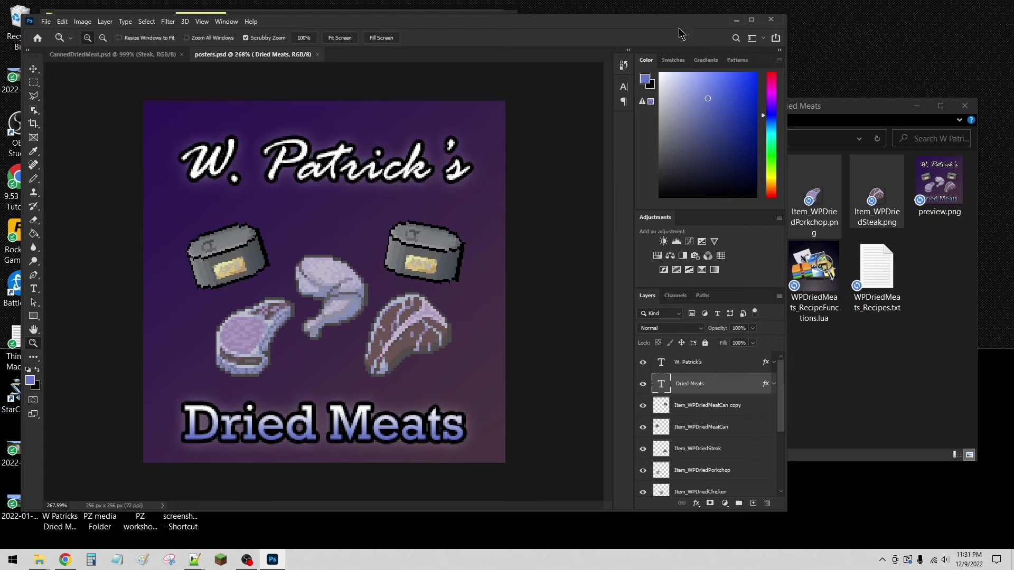
- Switch to File Explorer, minimize the Texture Art window, and place the W Patricks Hard Tack folder beside the Dried Meats folder
left_click(736, 19)
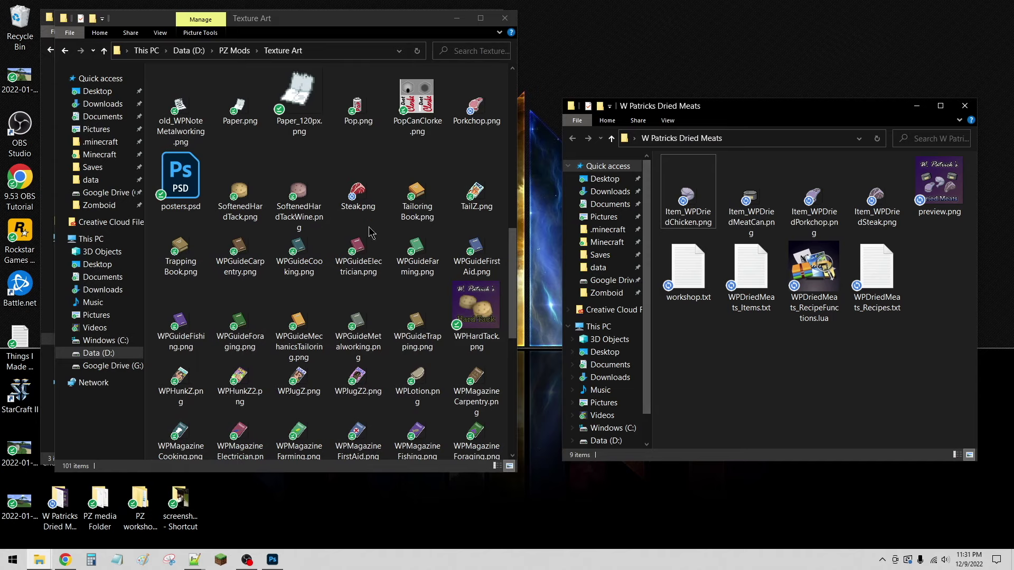
left_click(458, 17)
left_click_drag(364, 26, 374, 46)
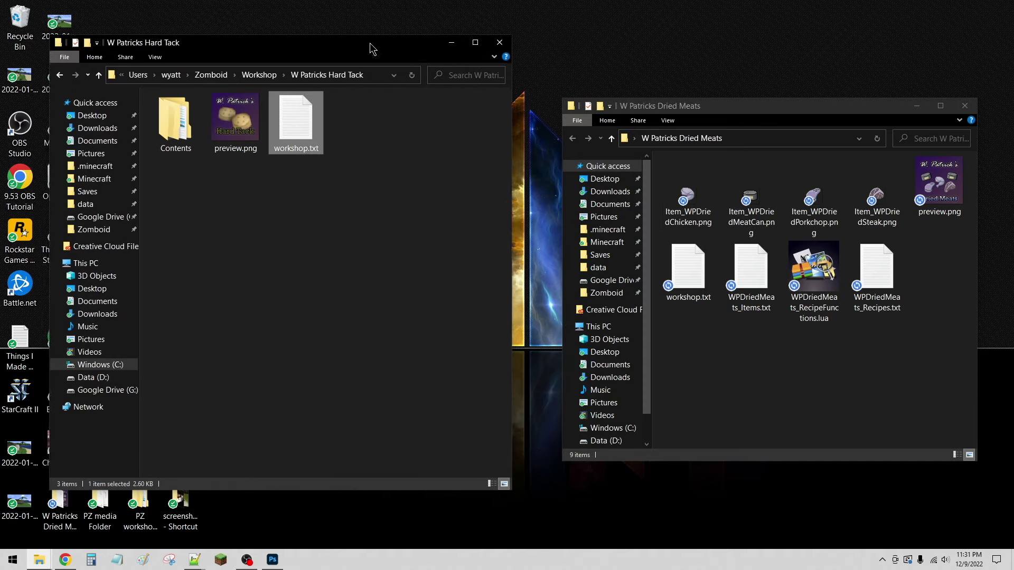
left_click(410, 248)
- Create a new folder named Contents inside the W Patricks Dried Meats folder
left_click(745, 337)
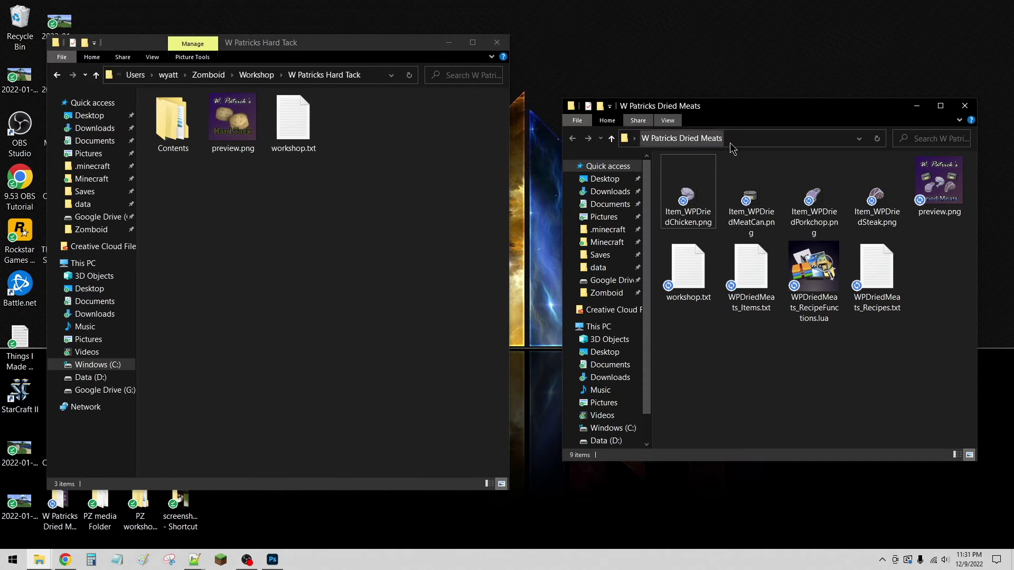
right_click(726, 347)
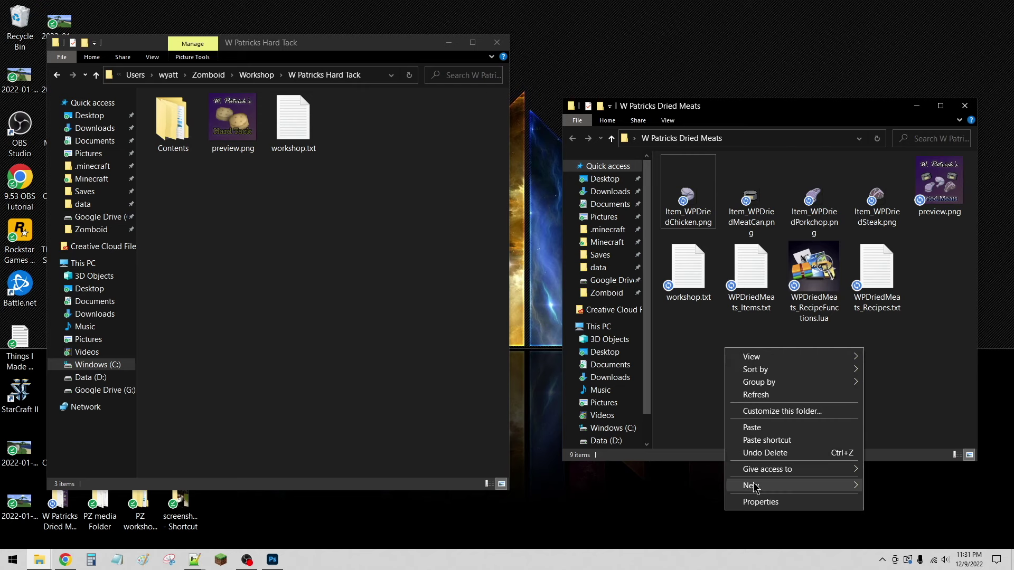
mouse_move(755, 487)
left_click(607, 292)
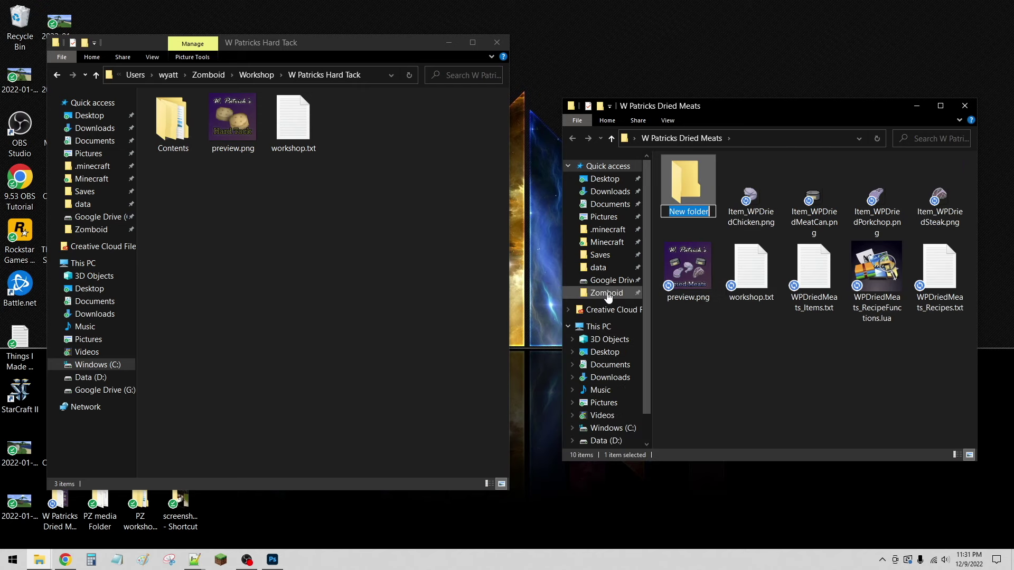
type("Contents")
key("Return")
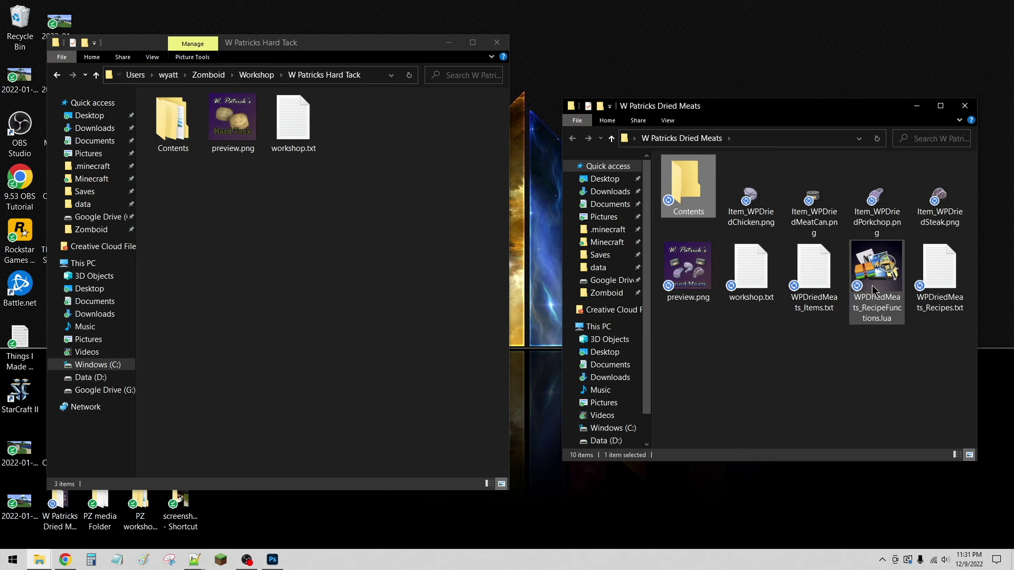
- Move the four item PNGs and the WPDriedMeats items, recipe functions and recipes files into the Contents folder
left_click(806, 282)
left_click(742, 188)
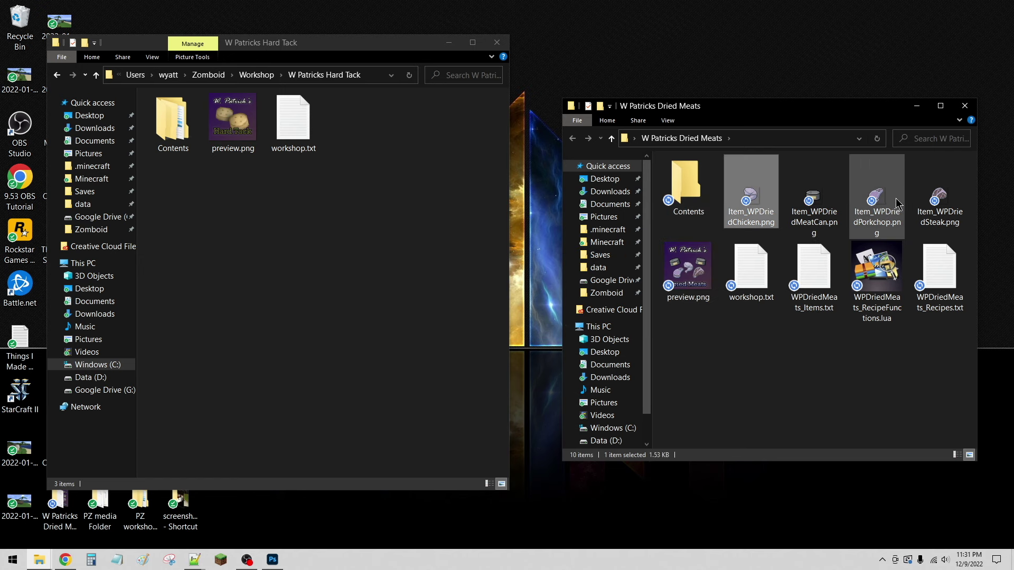
left_click(939, 201, "shift")
key("Delete")
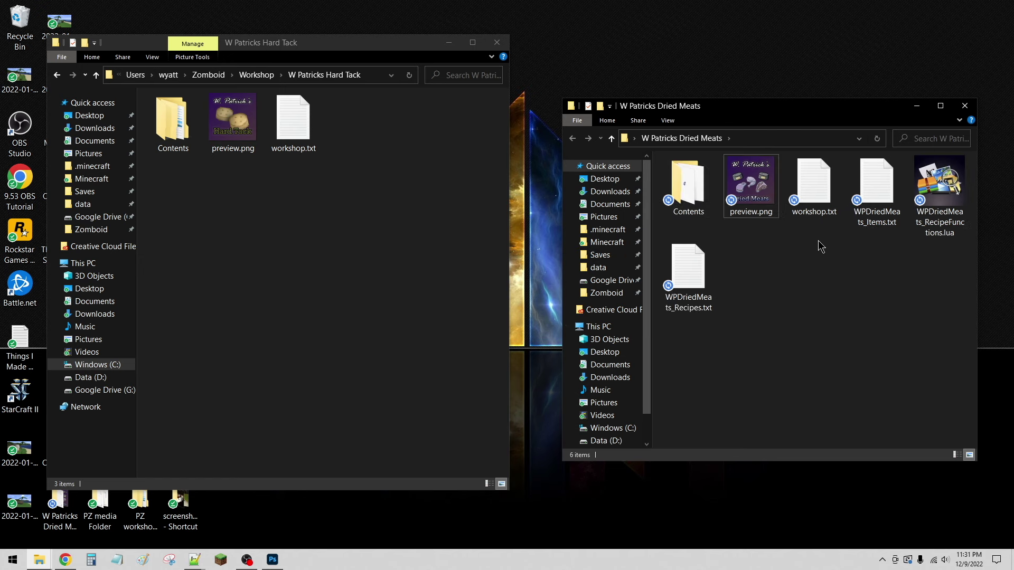
left_click(871, 196)
left_click(696, 278, "shift")
left_click_drag(696, 279, 686, 190)
- Open the Contents folders of both mods and create a folder named mods in the Dried Meats one
double_click(172, 124)
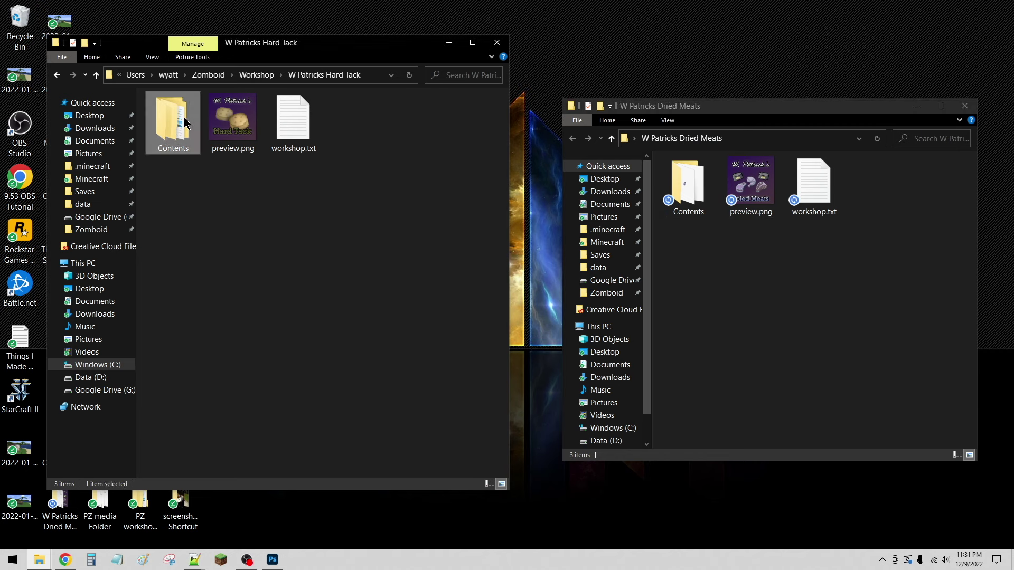
double_click(680, 184)
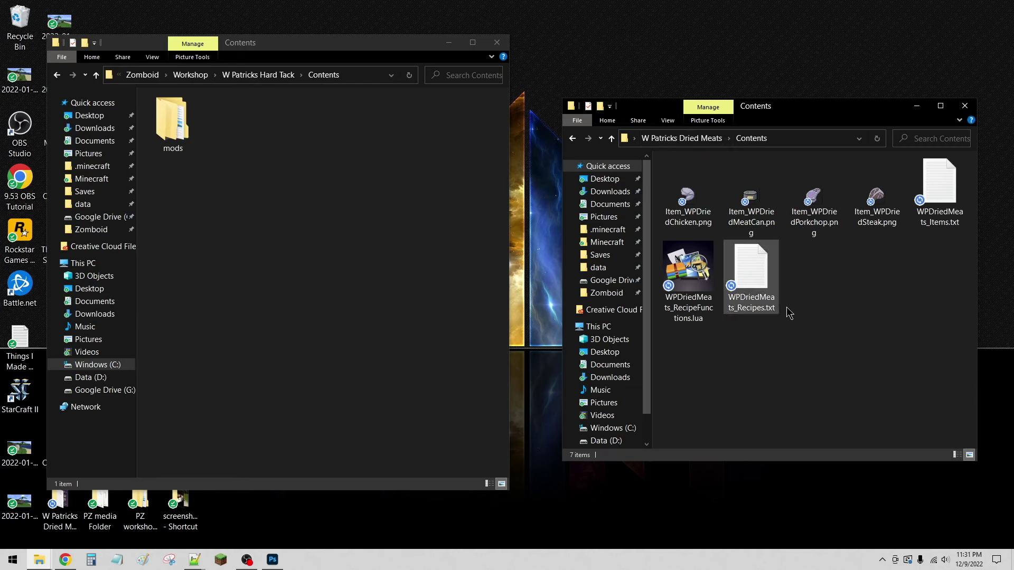
key("ctrl+shift+n")
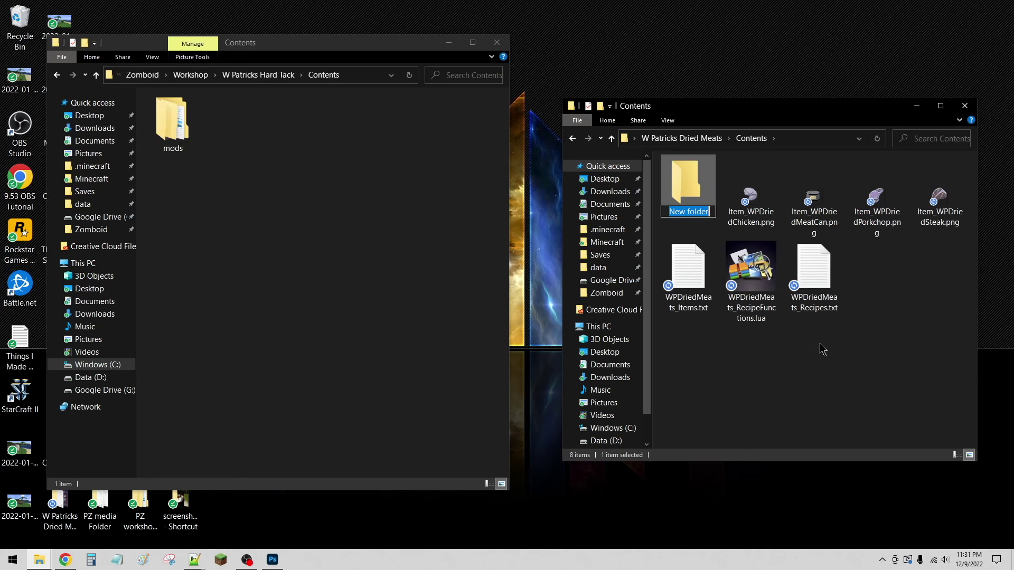
type("mods")
key("Return")
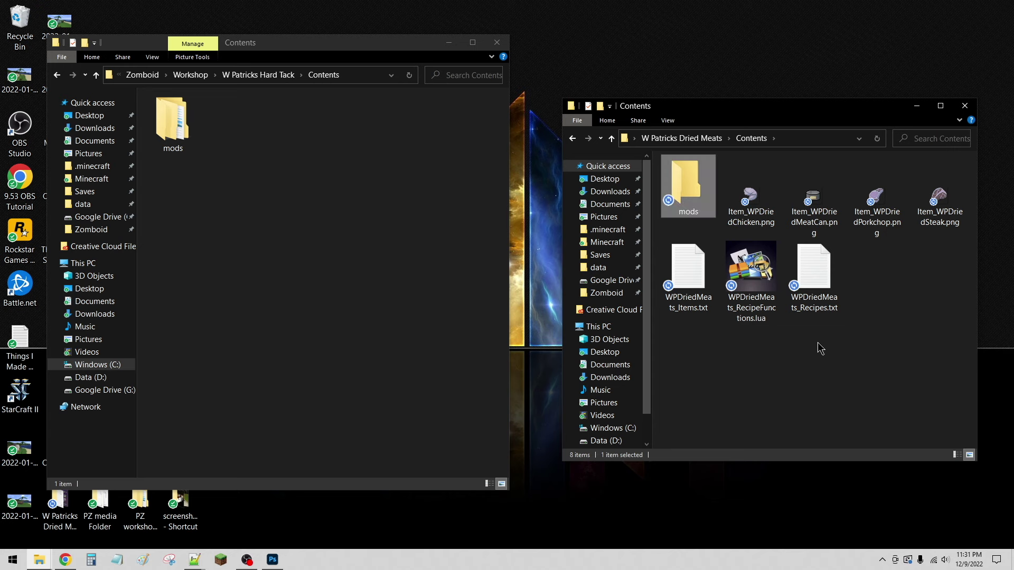
- Move all seven item and script files into the Dried Meats mods folder and open the mods folder of both mods
key("ctrl+a")
left_click(696, 196, "ctrl")
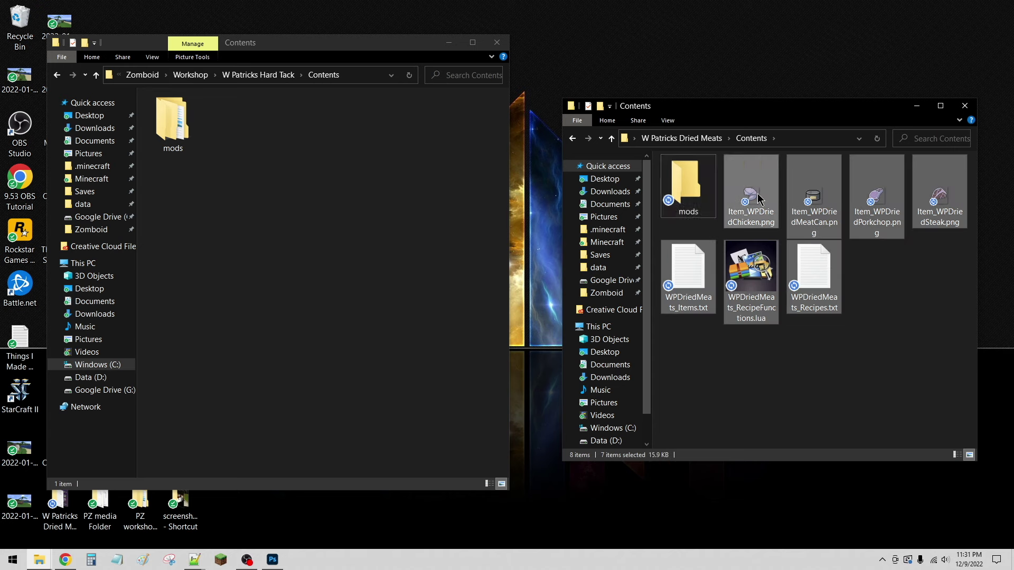
left_click_drag(757, 195, 690, 187)
double_click(176, 128)
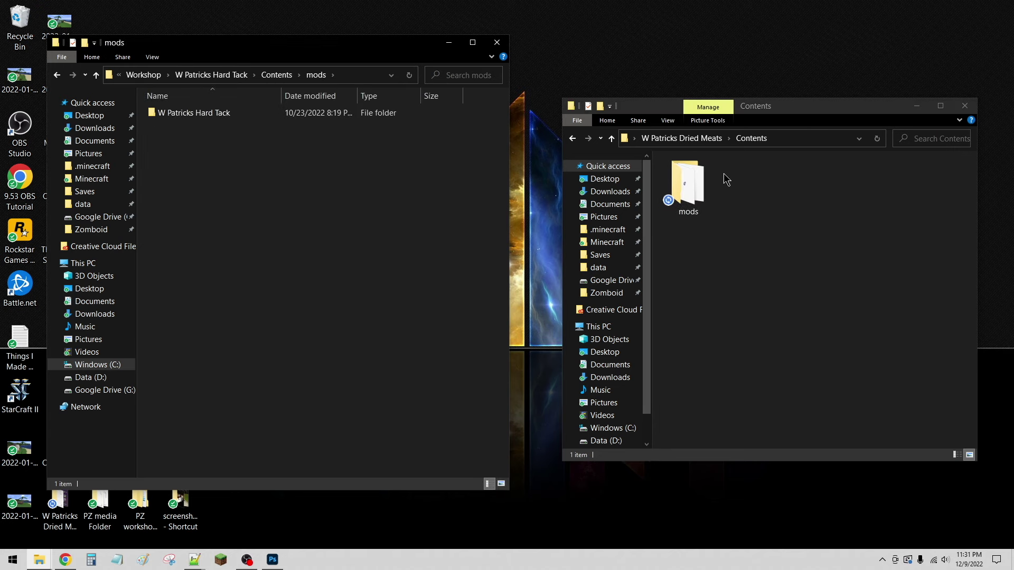
double_click(689, 184)
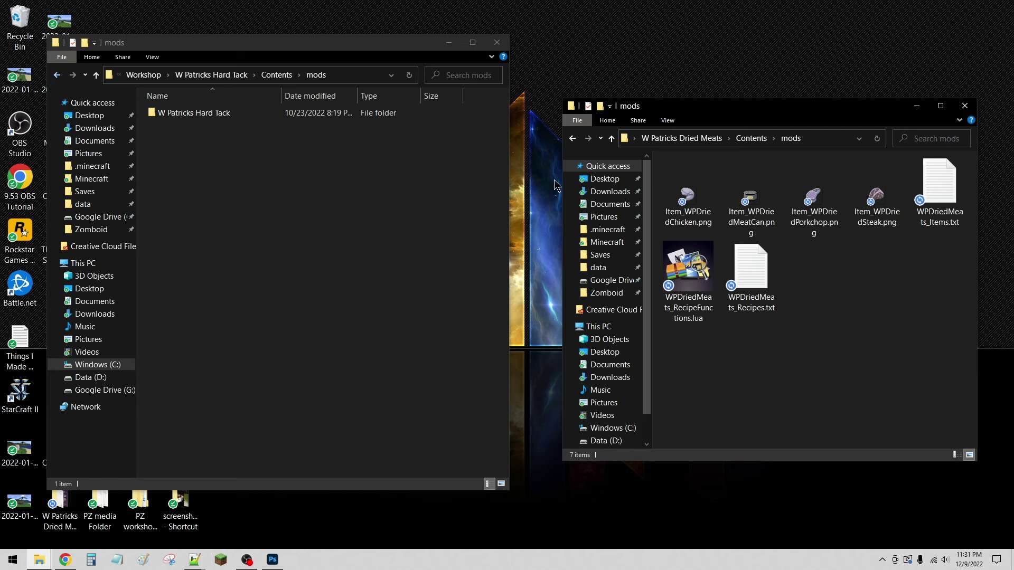
left_click(660, 138)
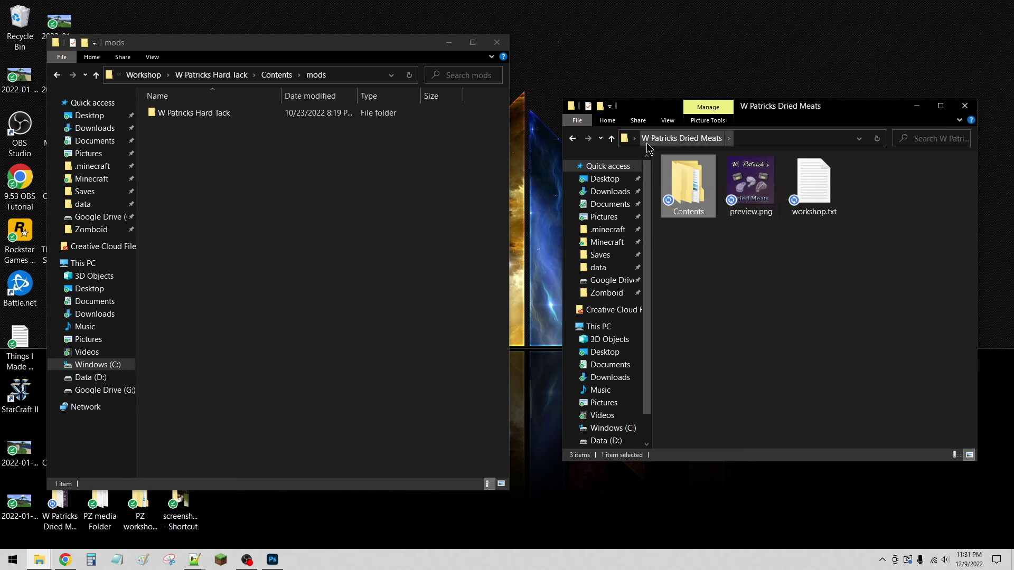
left_click(759, 268)
key("alt+Left")
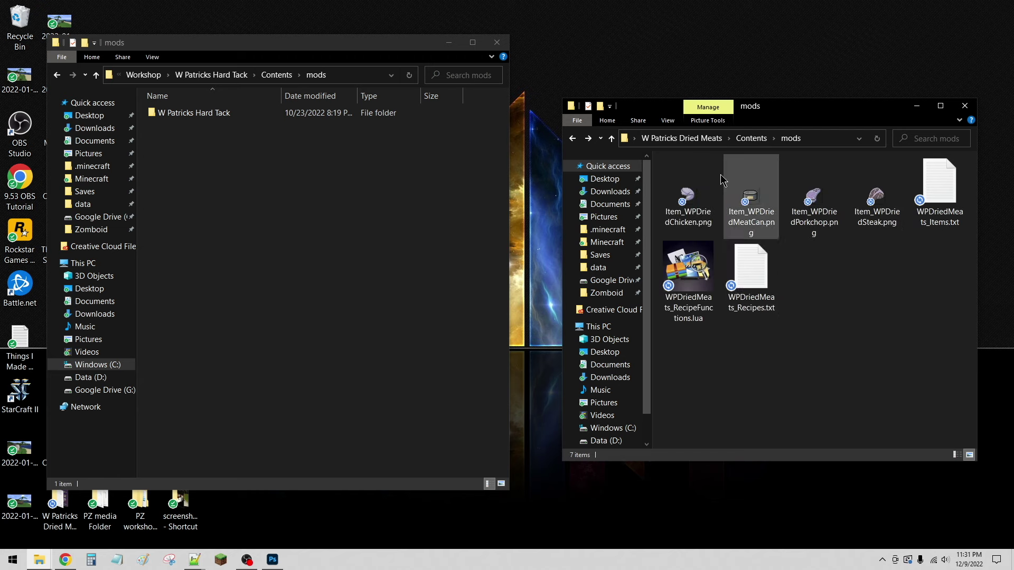
- Widen the Dried Meats window, go up to the Desktop folder, and copy the W Patricks Dried Meats folder name
left_click(636, 138)
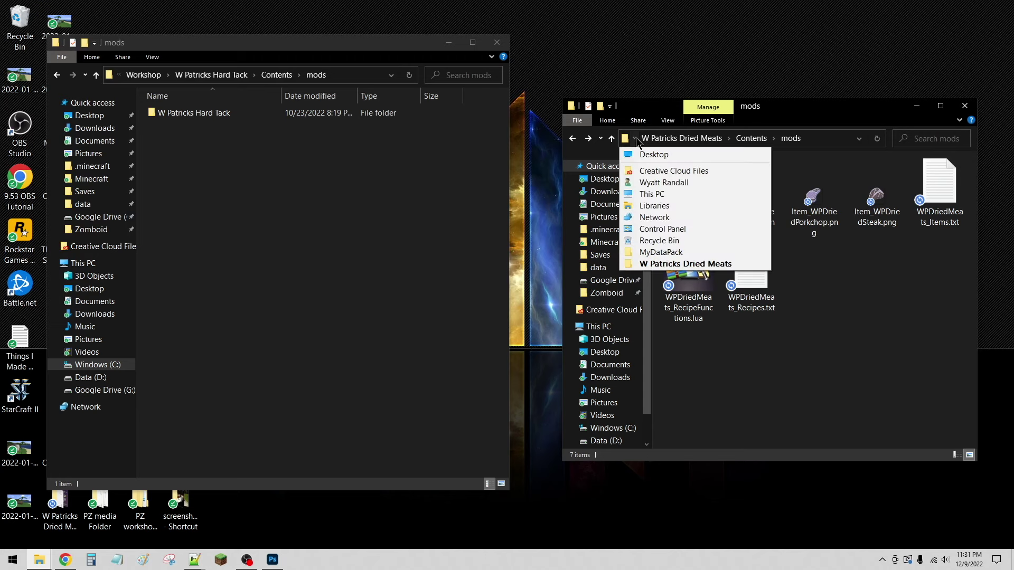
left_click(665, 141)
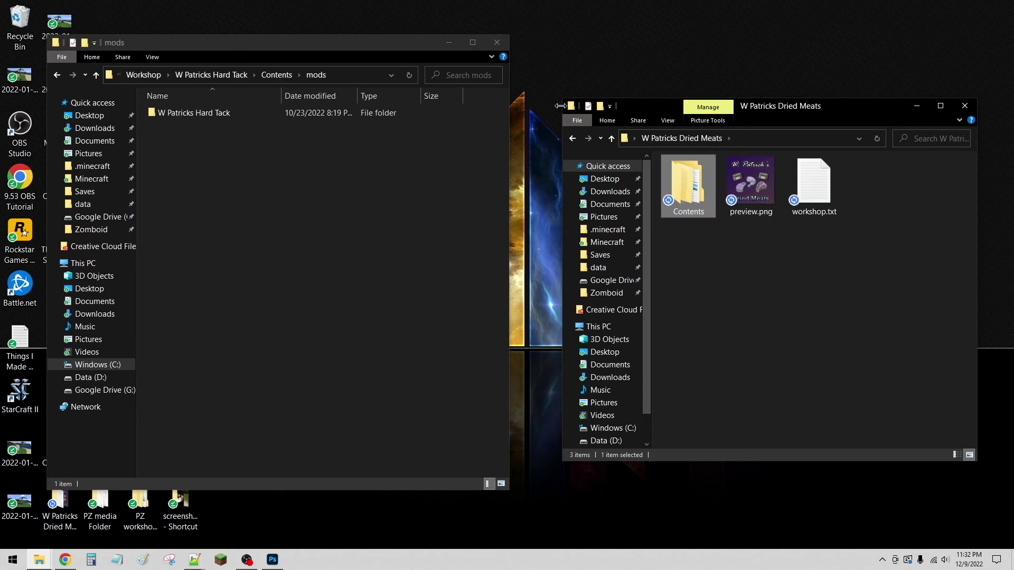
left_click_drag(560, 106, 463, 106)
left_click(664, 139)
left_click(686, 138)
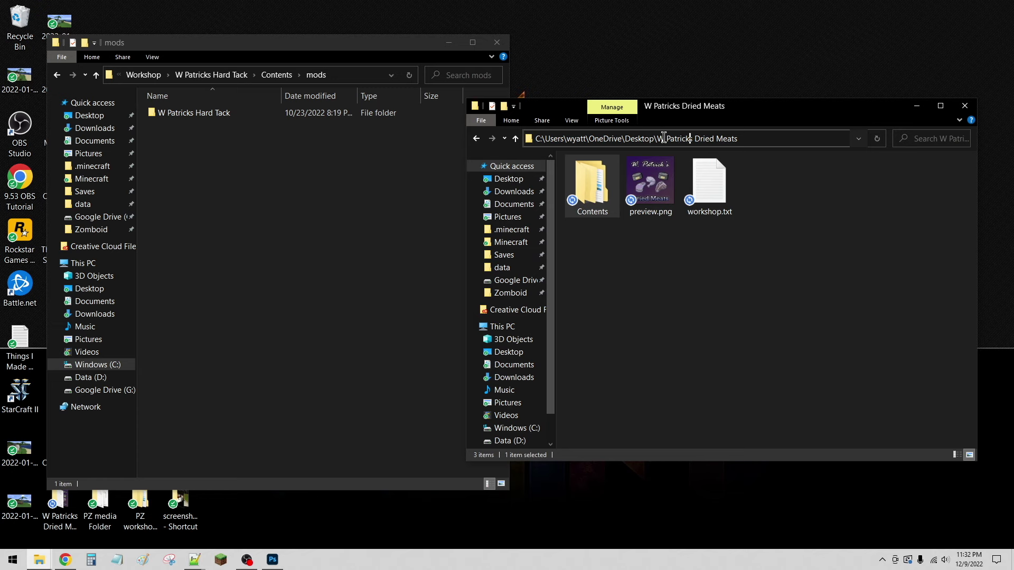
left_click_drag(659, 139, 823, 138)
key("BackSpace")
key("Return")
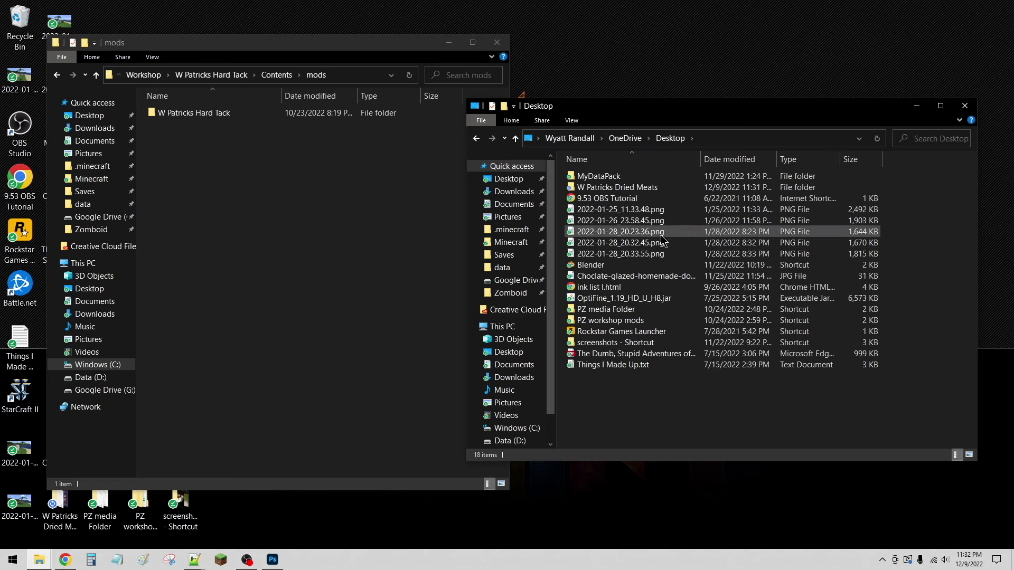
left_click(642, 188)
key("F2")
key("ctrl+c")
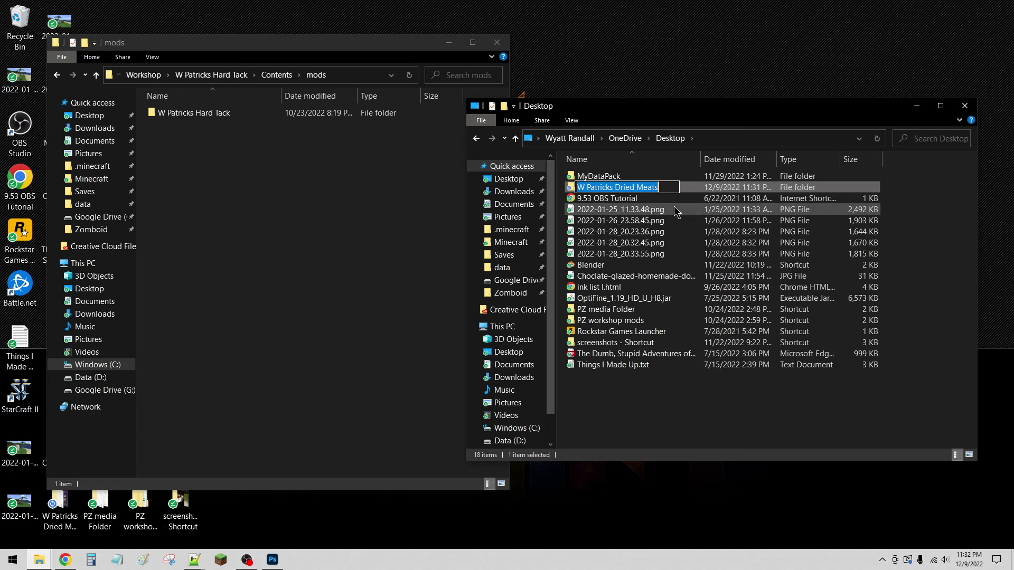
- Create a W Patricks Dried Meats folder inside its Contents\mods folder, and open it along with the matching Hard Tack folder
left_click(608, 413)
double_click(601, 188)
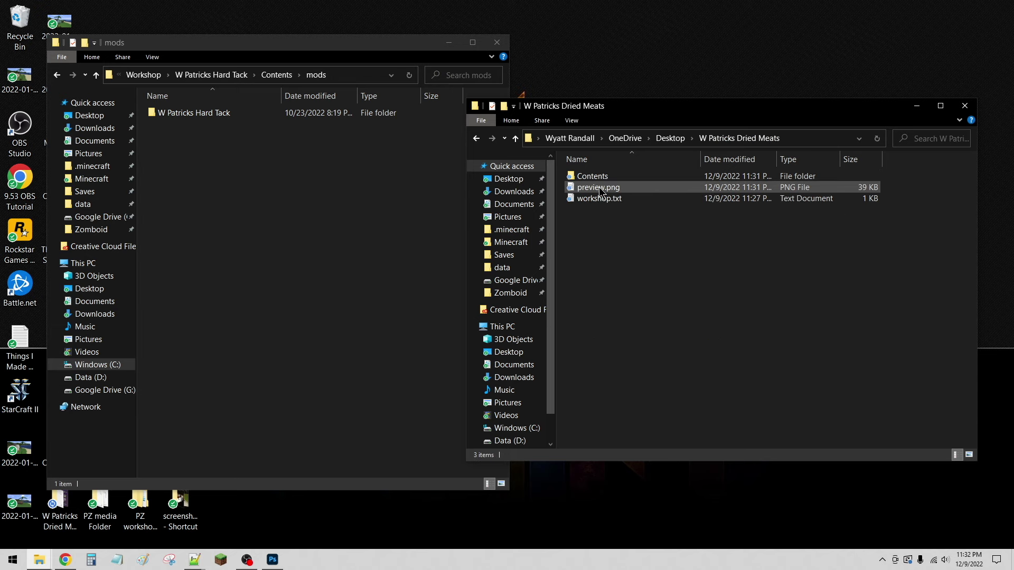
double_click(594, 176)
double_click(604, 178)
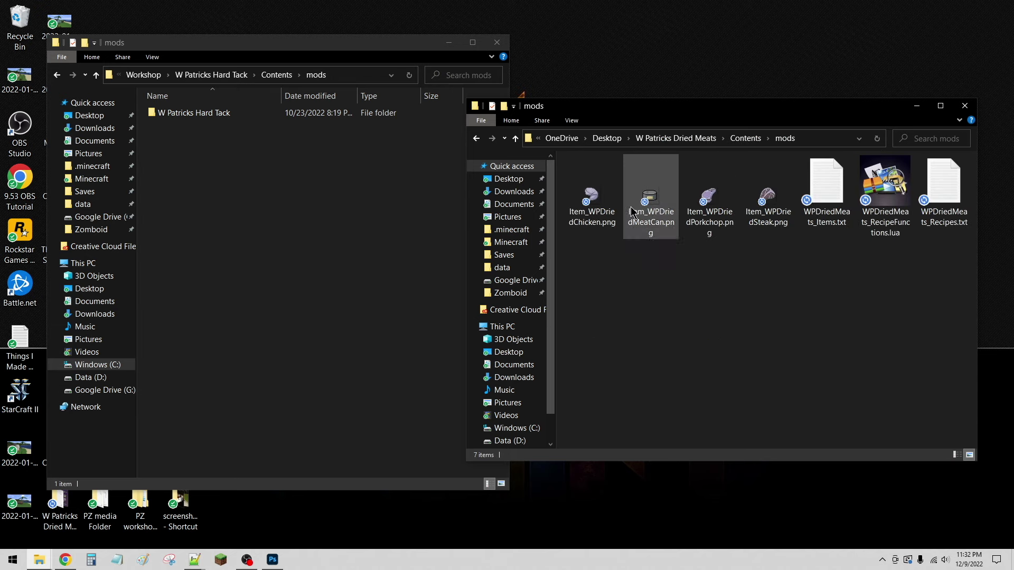
key("ctrl+shift+n")
key("ctrl+v")
key("Return")
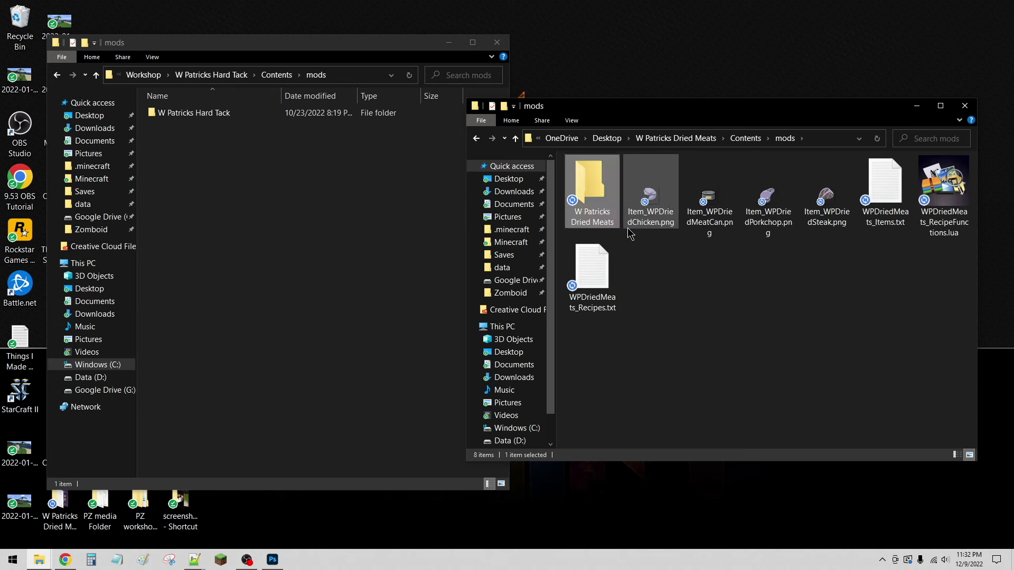
double_click(201, 113)
double_click(592, 194)
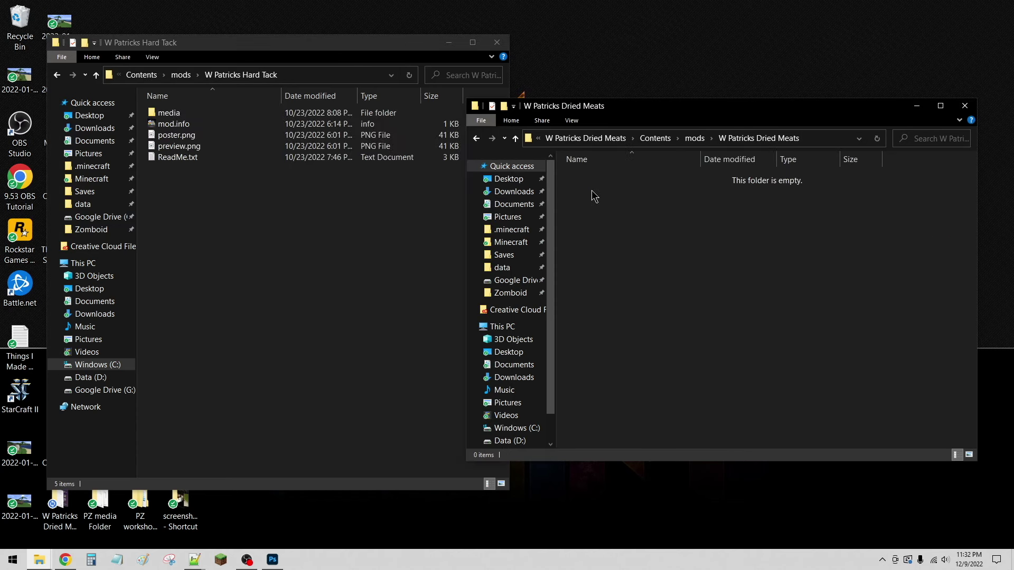
- Create a folder named media inside the inner W Patricks Dried Meats folder under Contents\mods
key("ctrl+shift+n")
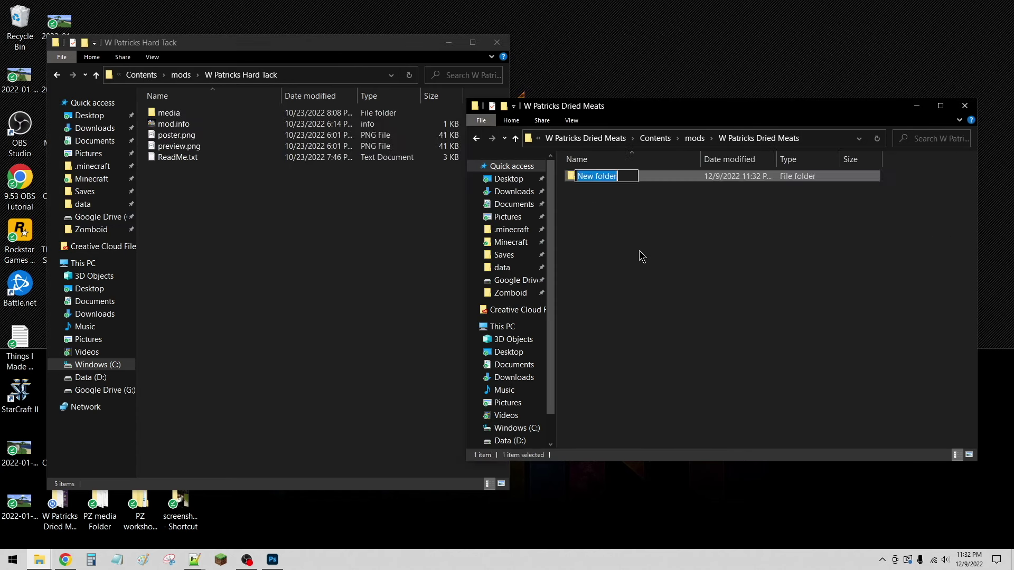
type("media")
key("Return")
- Go up to the Dried Meats mods folder and move the seven item and script files into its W Patricks Dried Meats subfolder
left_click(694, 138)
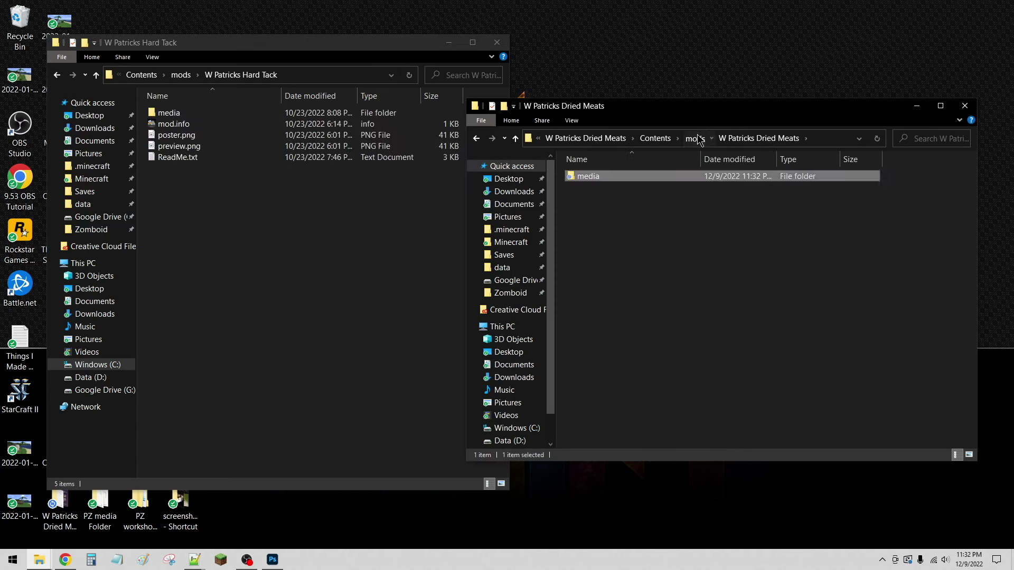
left_click(648, 202)
left_click(609, 264, "shift")
left_click_drag(608, 264, 600, 190)
- Go up to the mods folder in the Hard Tack window and place the two windows side by side
left_click(180, 75)
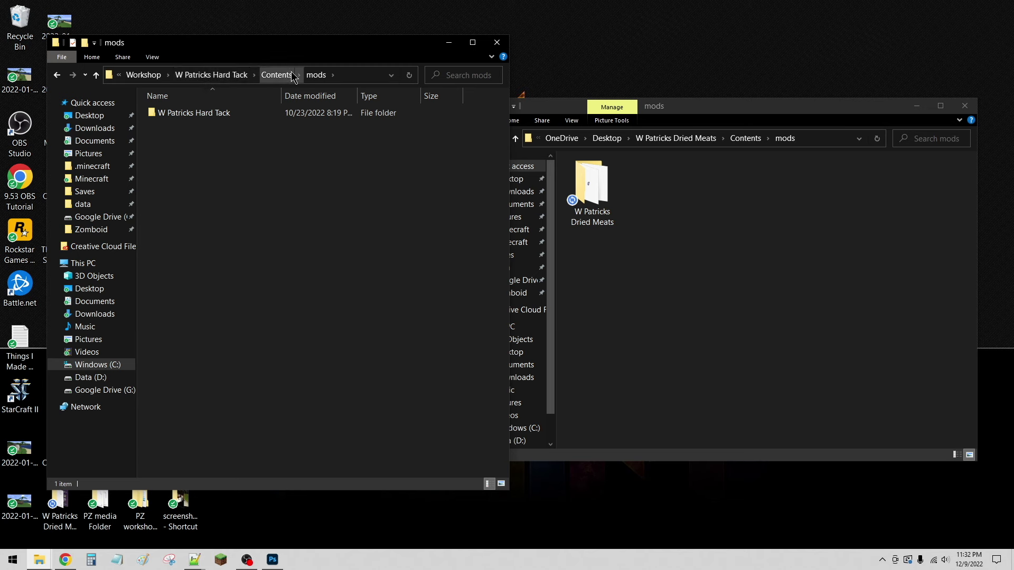
left_click_drag(559, 110, 587, 85)
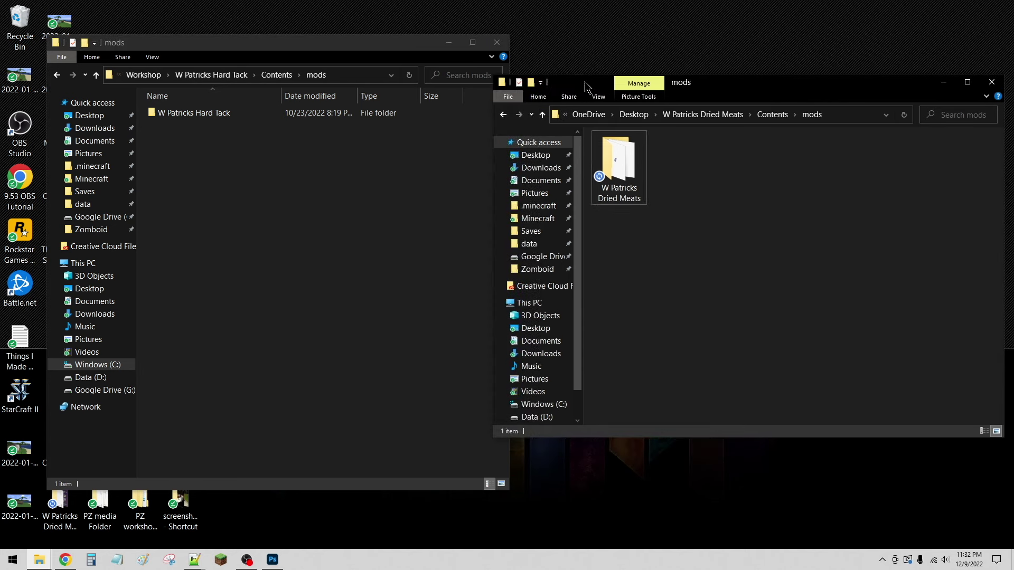
left_click_drag(432, 47, 406, 44)
left_click(641, 260)
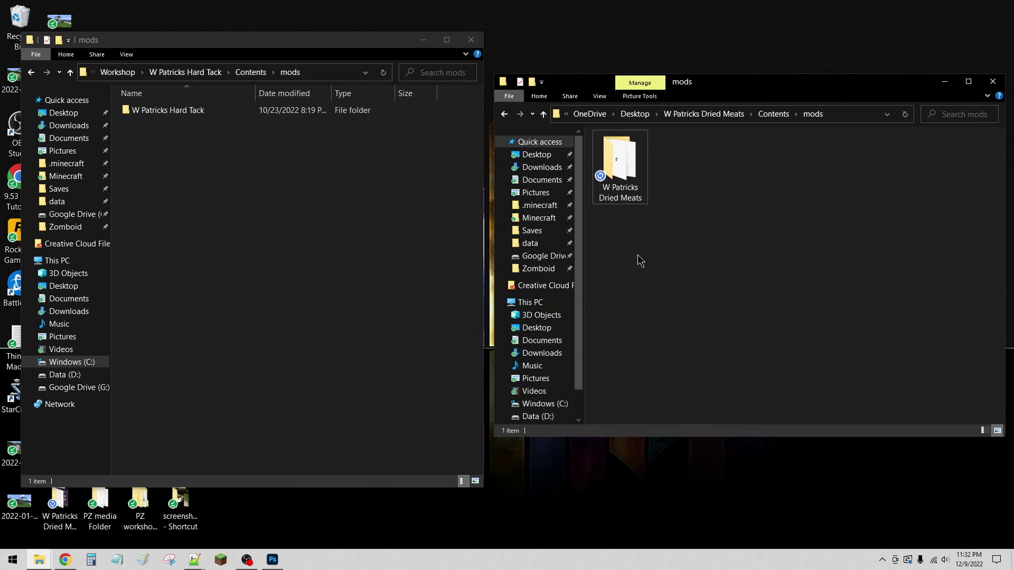
left_click(624, 174)
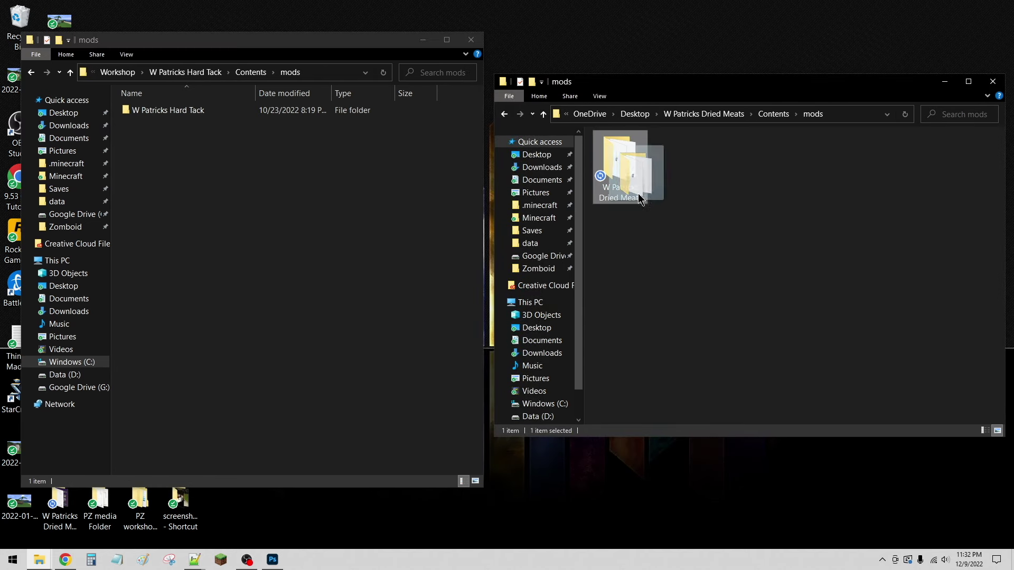
left_click(814, 114)
left_click(631, 184)
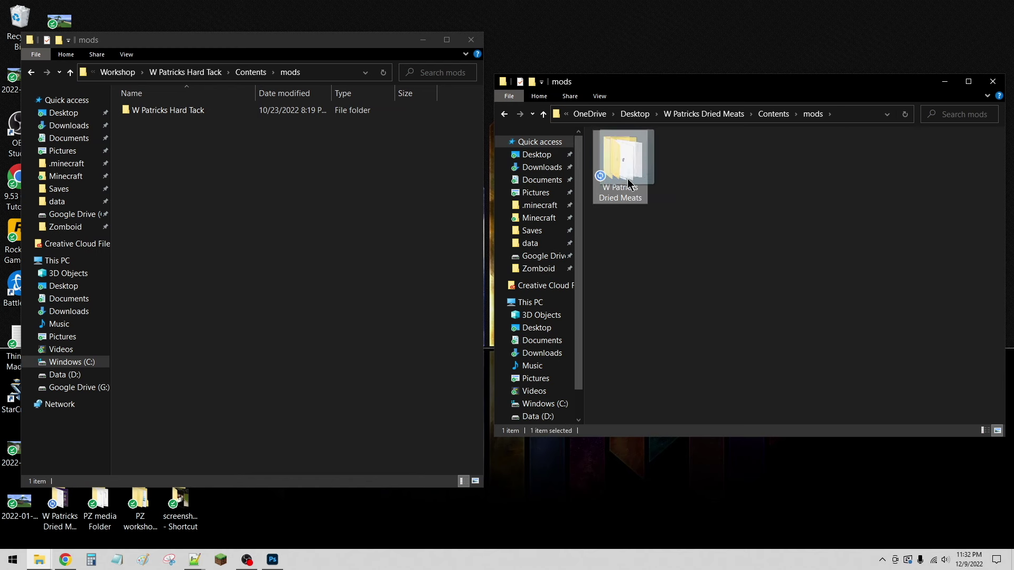
left_click(708, 186)
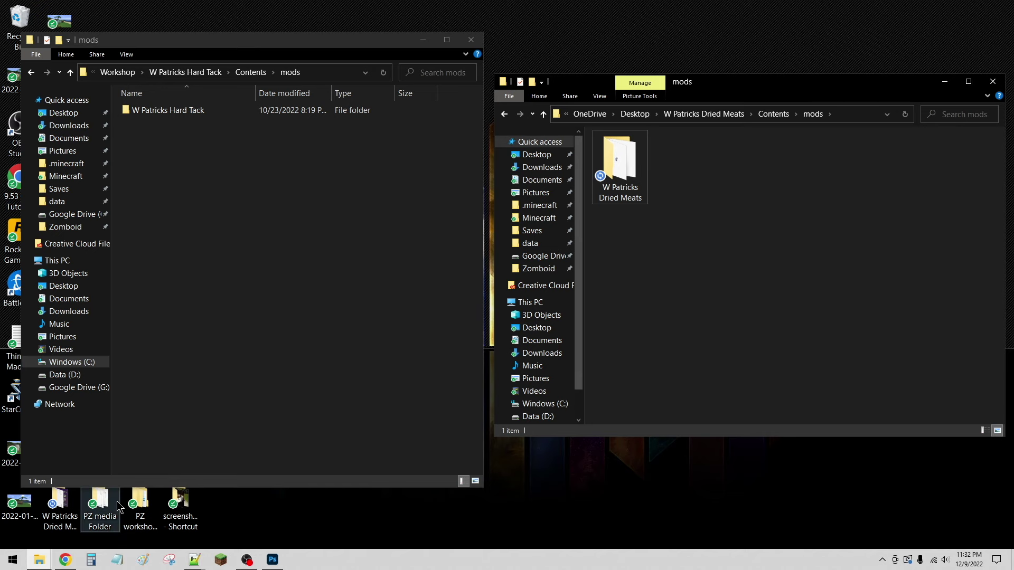
left_click(139, 508)
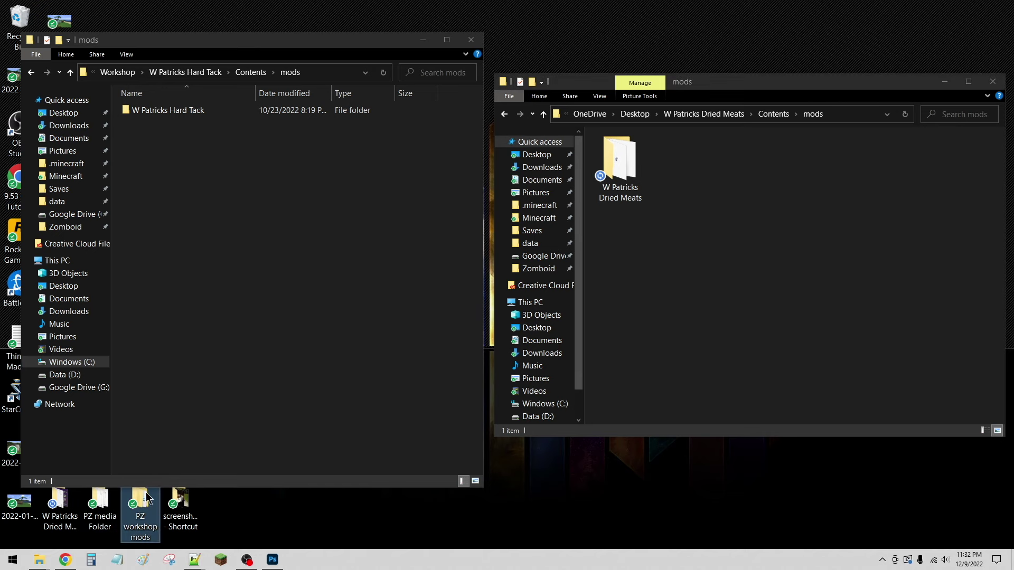
double_click(140, 504)
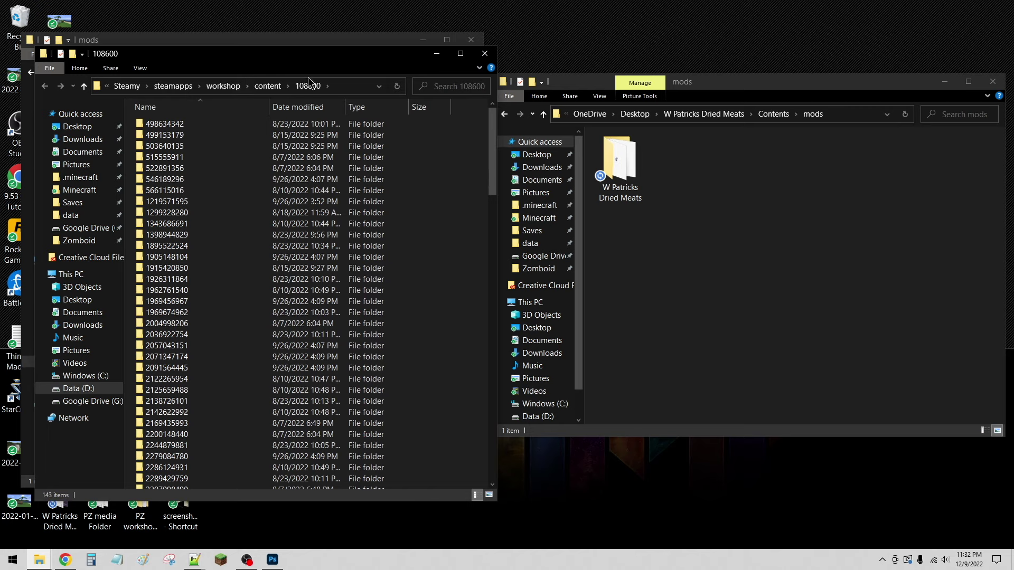
left_click(483, 54)
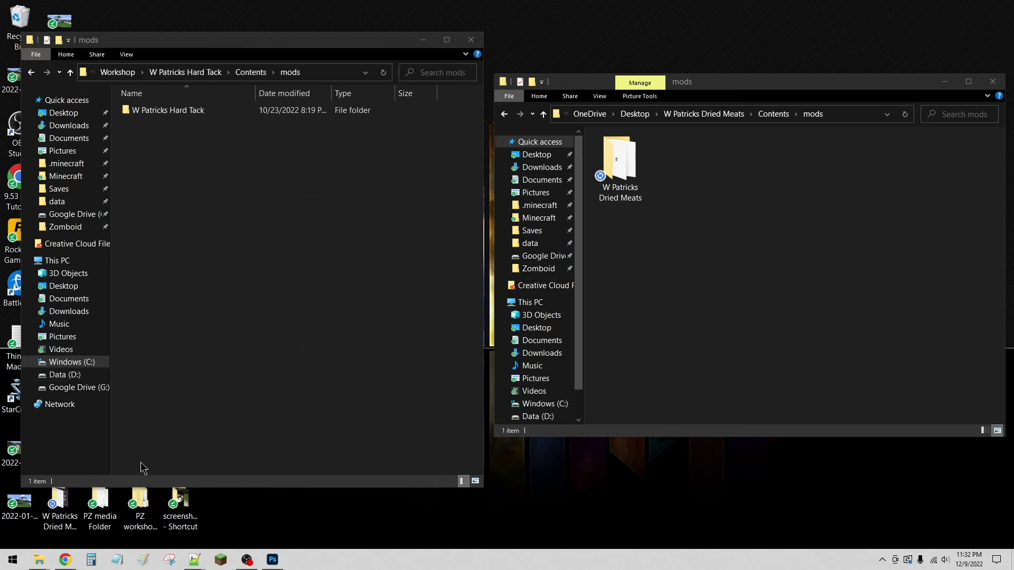
- Open the Zomboid user folder in a separate window and examine its mods and Workshop folders
double_click(110, 504)
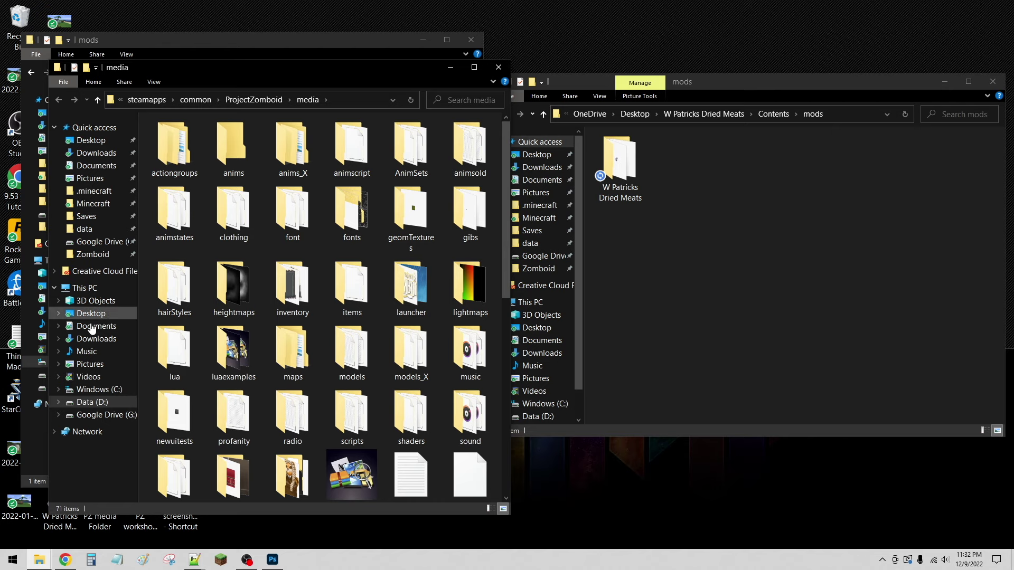
left_click(92, 254)
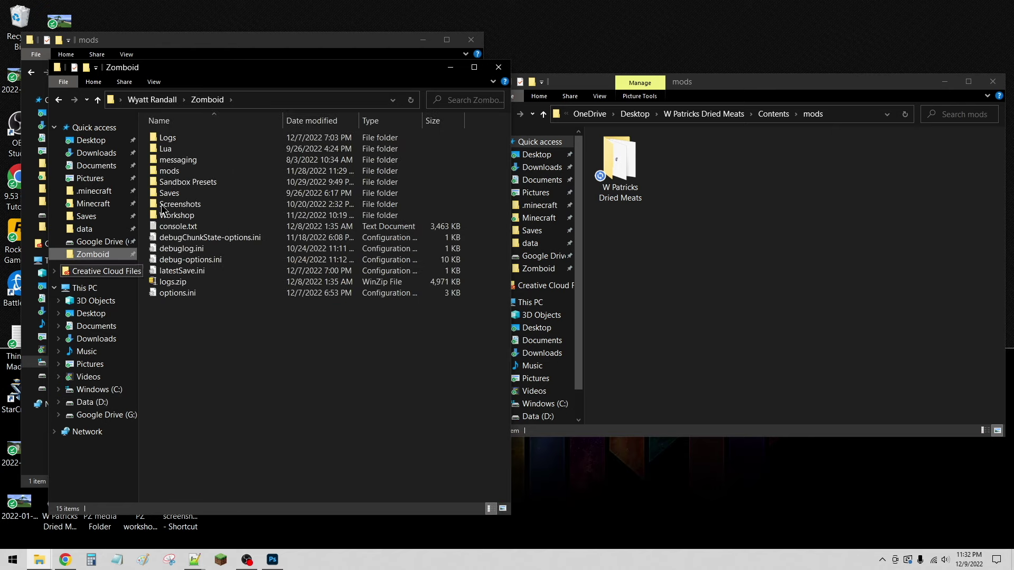
double_click(246, 171)
left_click_drag(619, 164, 740, 215)
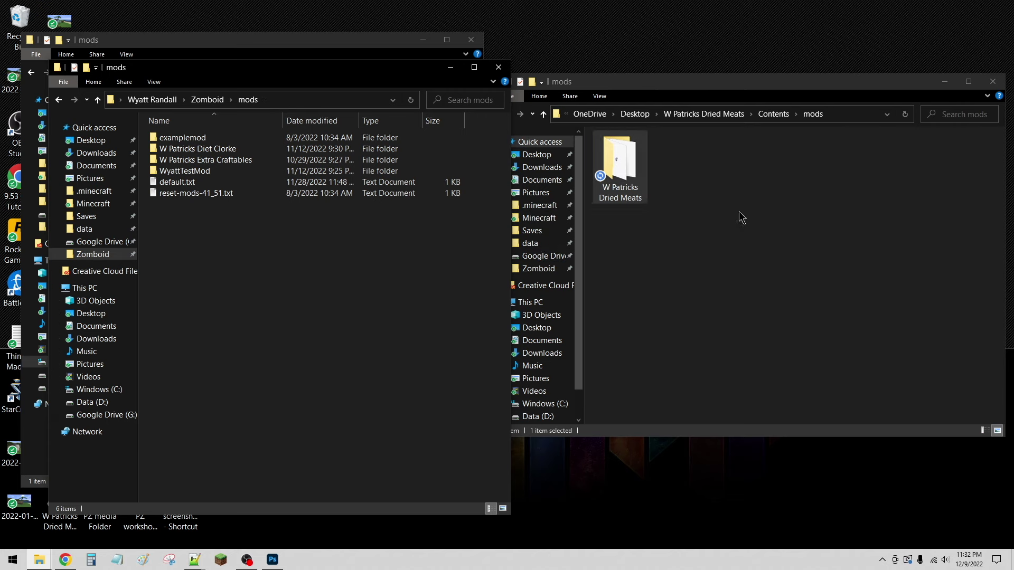
left_click(740, 215)
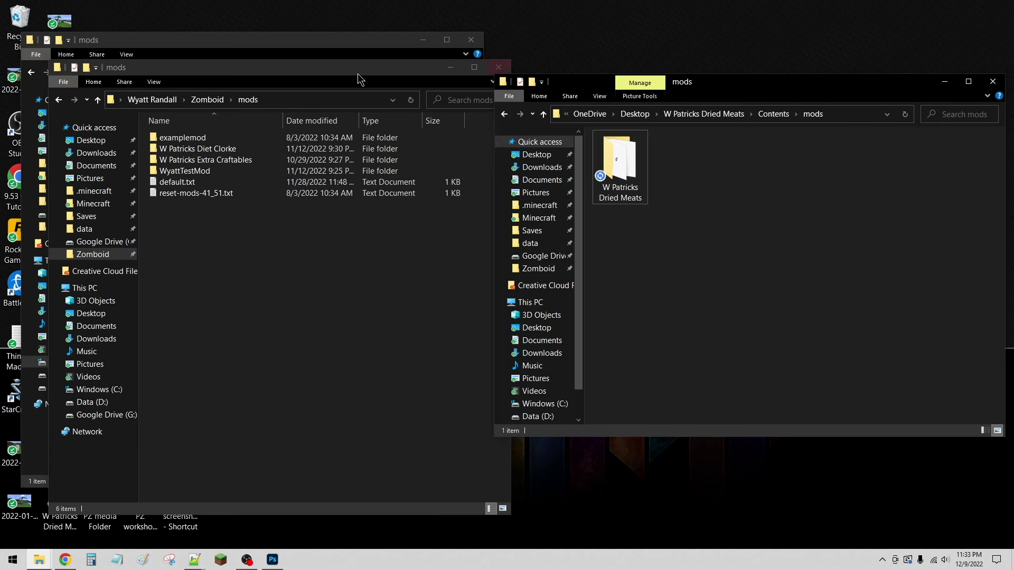
left_click(207, 100)
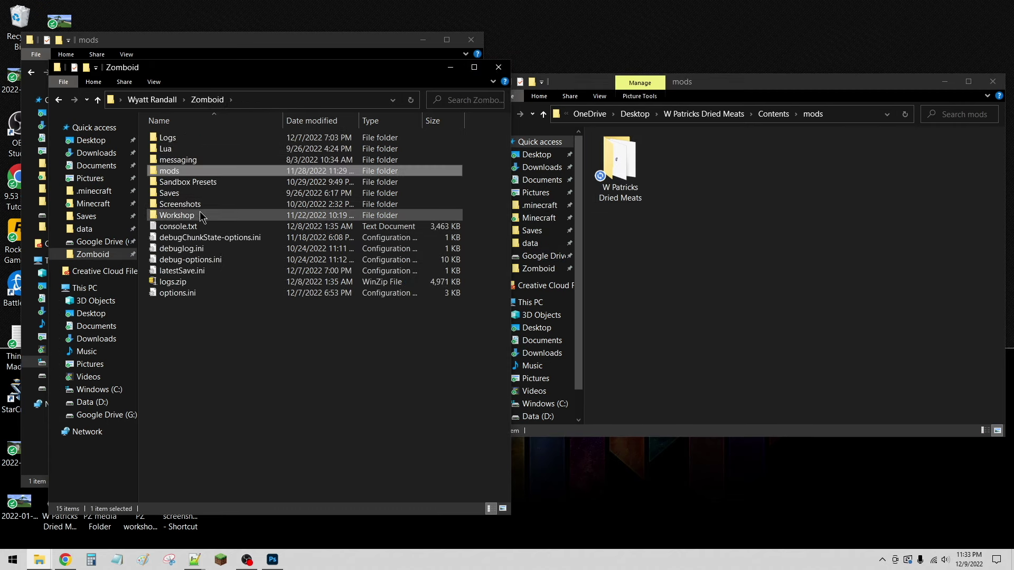
double_click(203, 215)
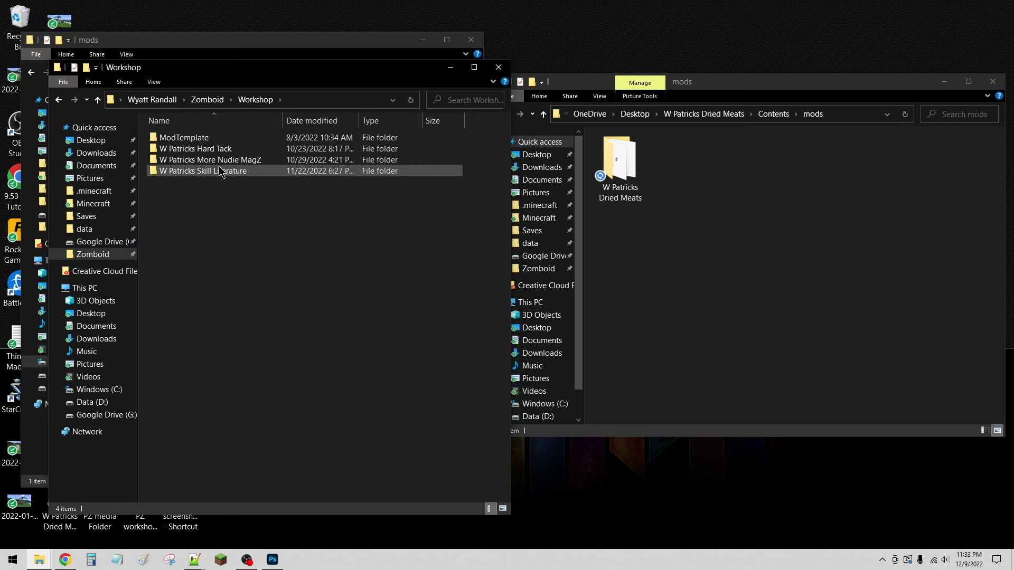
- Open the top-level W Patricks Dried Meats folder on the Desktop and close the Zomboid Workshop window
left_click_drag(224, 41, 264, 25)
left_click(658, 118)
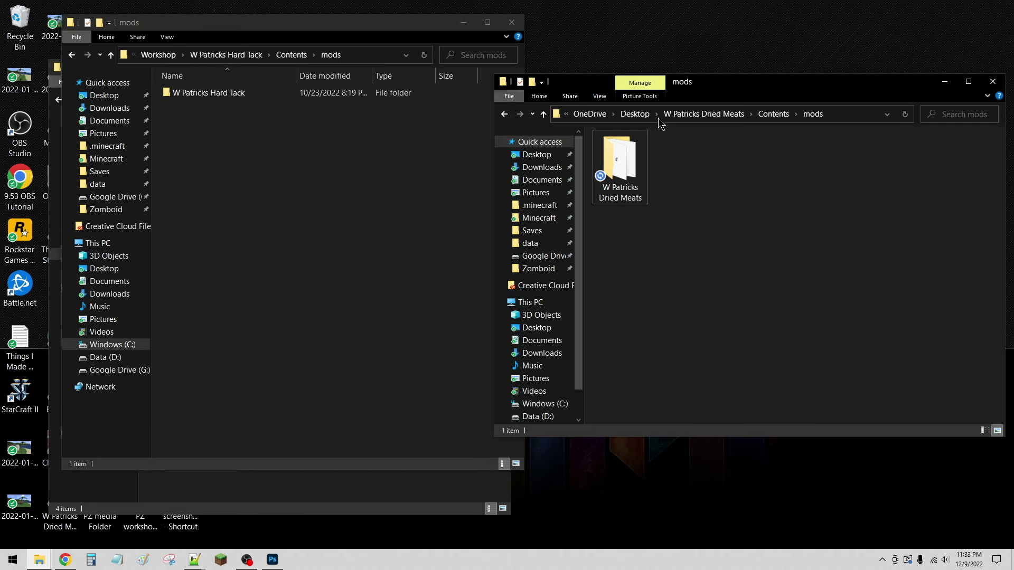
left_click(631, 114)
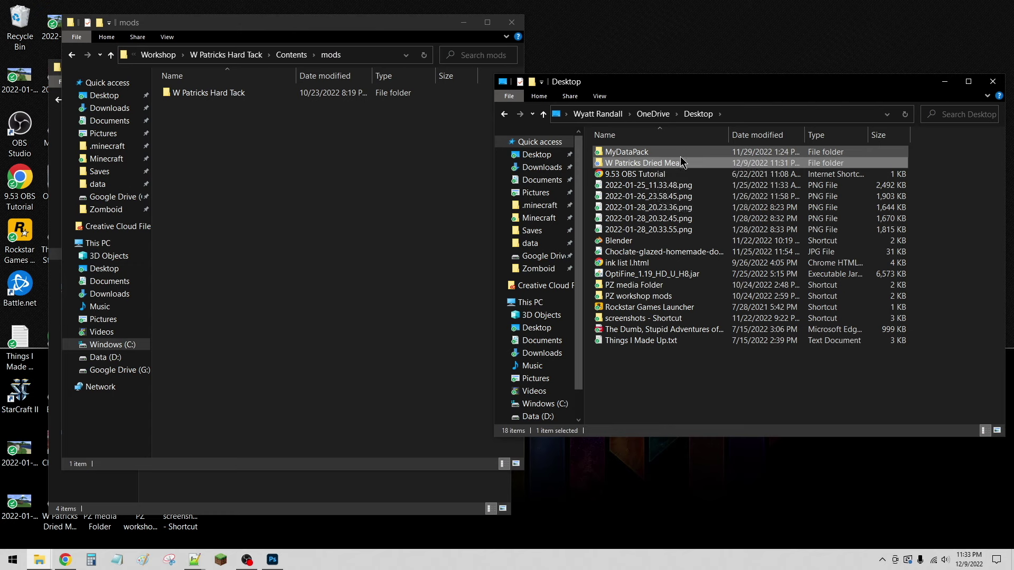
double_click(666, 164)
left_click(393, 150)
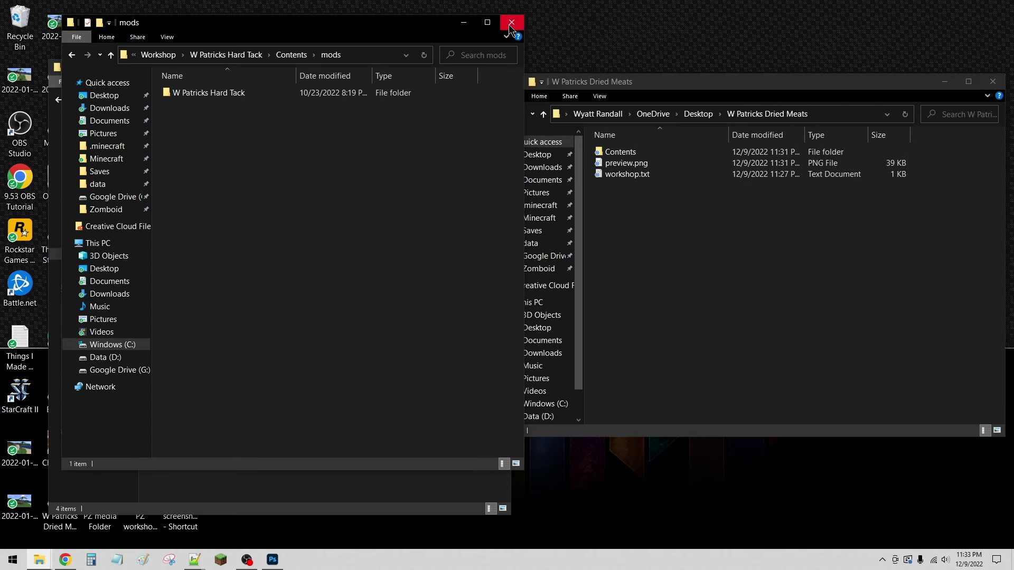
left_click(388, 484)
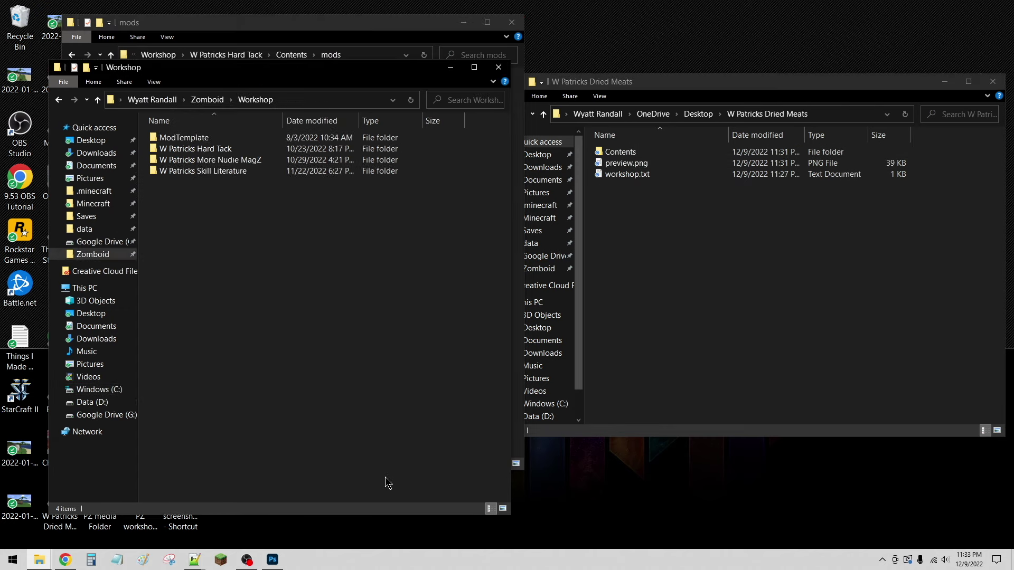
left_click(498, 67)
left_click_drag(402, 26, 389, 27)
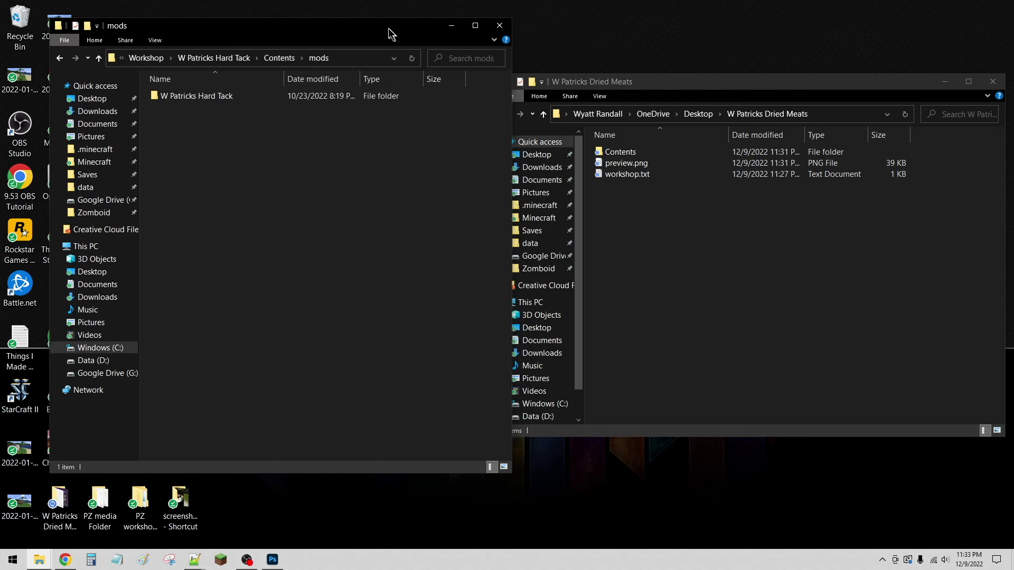
- Open the inner W Patricks Hard Tack and W Patricks Dried Meats folders inside each mod's Contents\mods folder
double_click(261, 99)
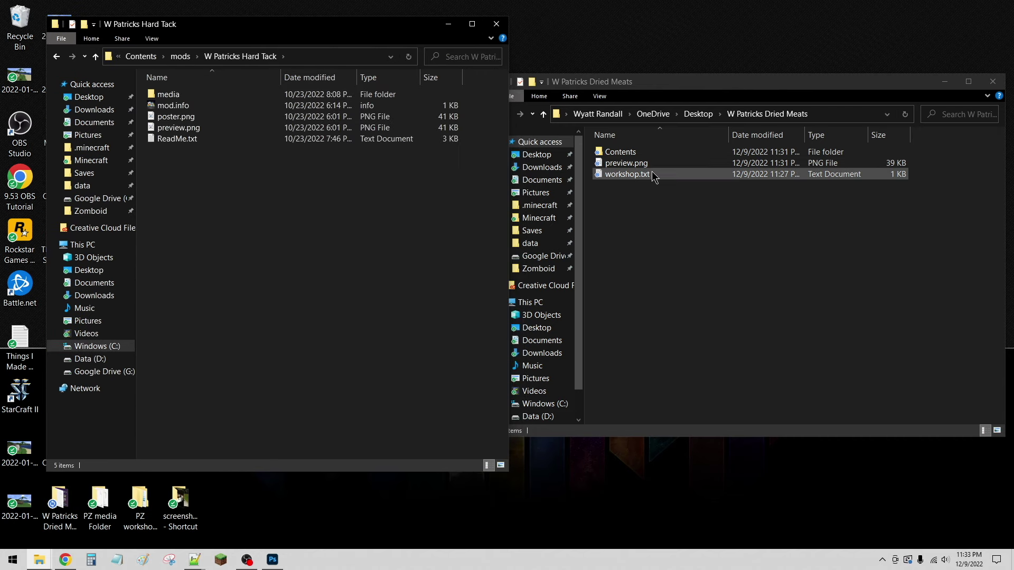
double_click(639, 152)
double_click(652, 152)
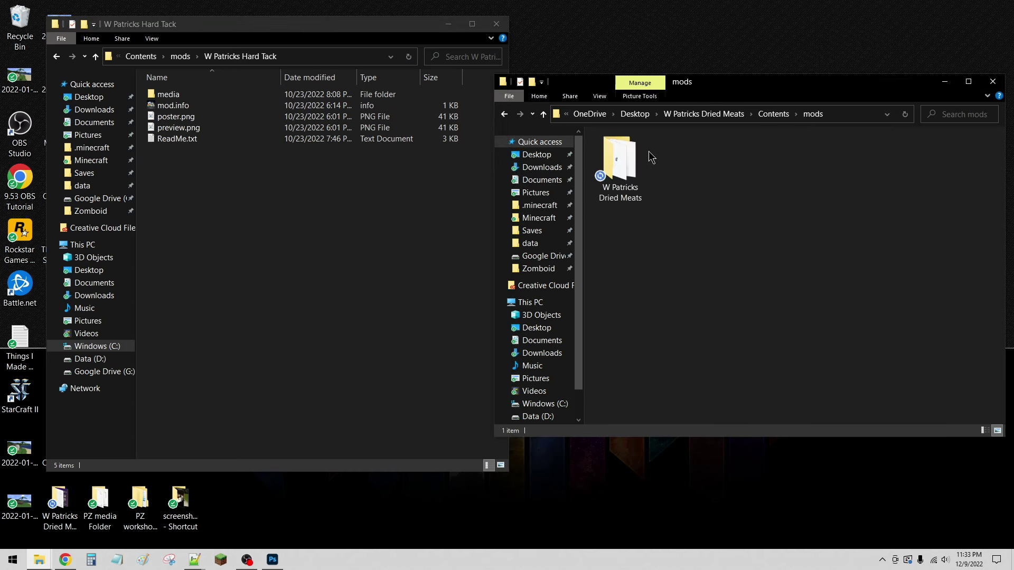
double_click(619, 159)
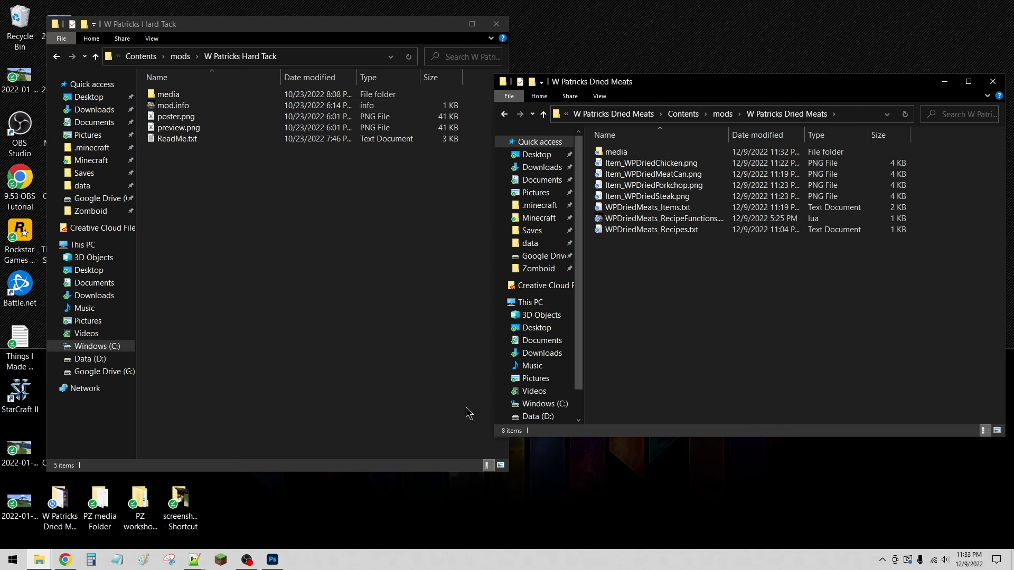
- Show the Hard Tack files as large icons and examine its poster.png and preview.png images
left_click(500, 465)
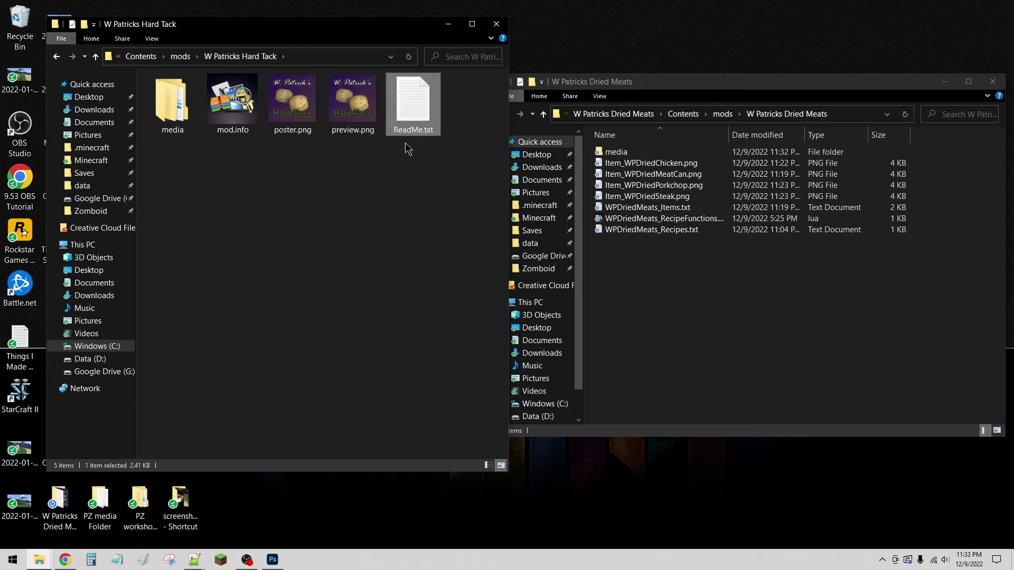
left_click_drag(288, 158, 333, 112)
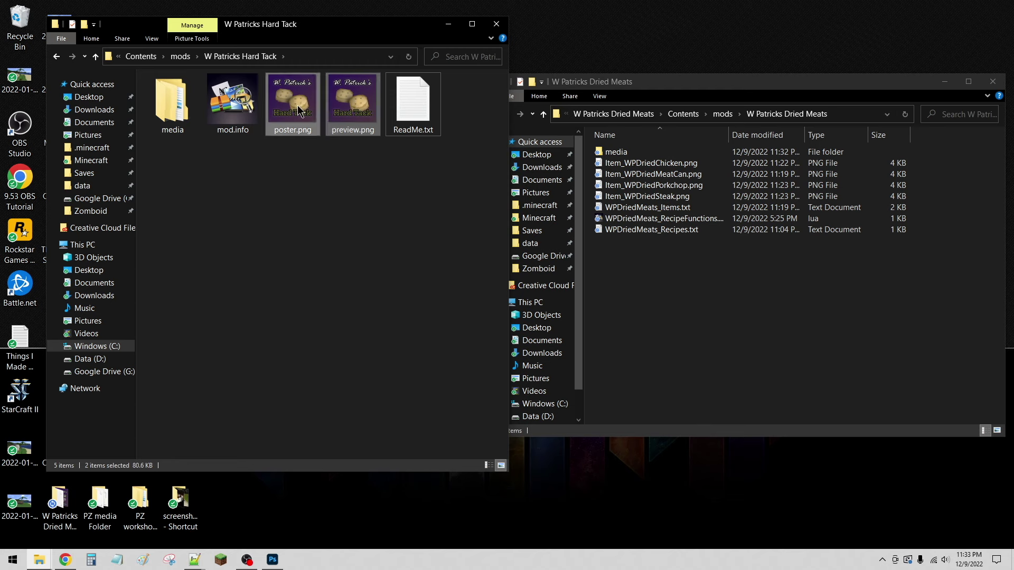
left_click(342, 190)
left_click(670, 274)
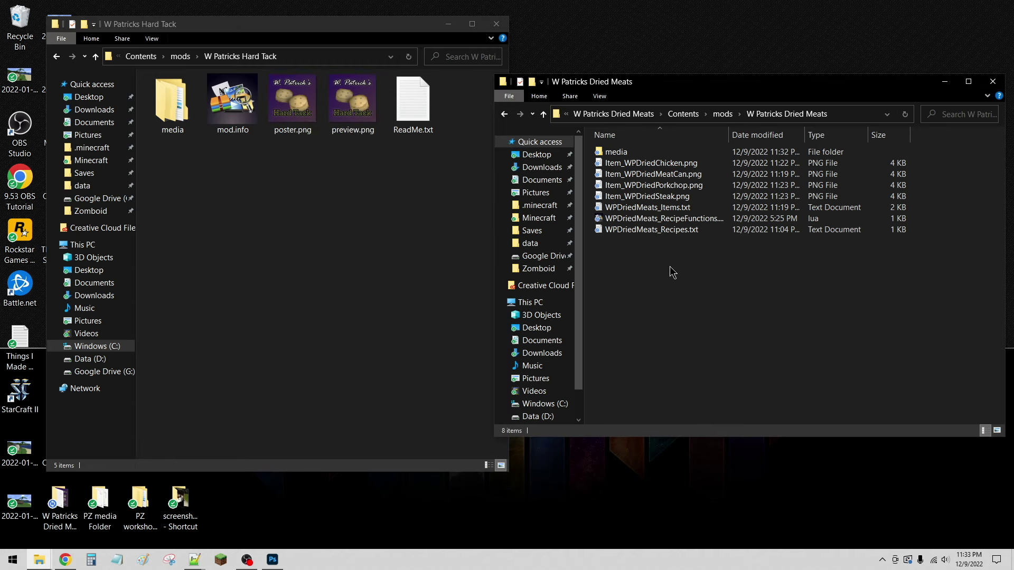
- Copy preview.png from the top-level Dried Meats folder into its Contents\mods\W Patricks Dried Meats folder, replacing the duplicate
left_click(722, 114)
left_click(725, 114)
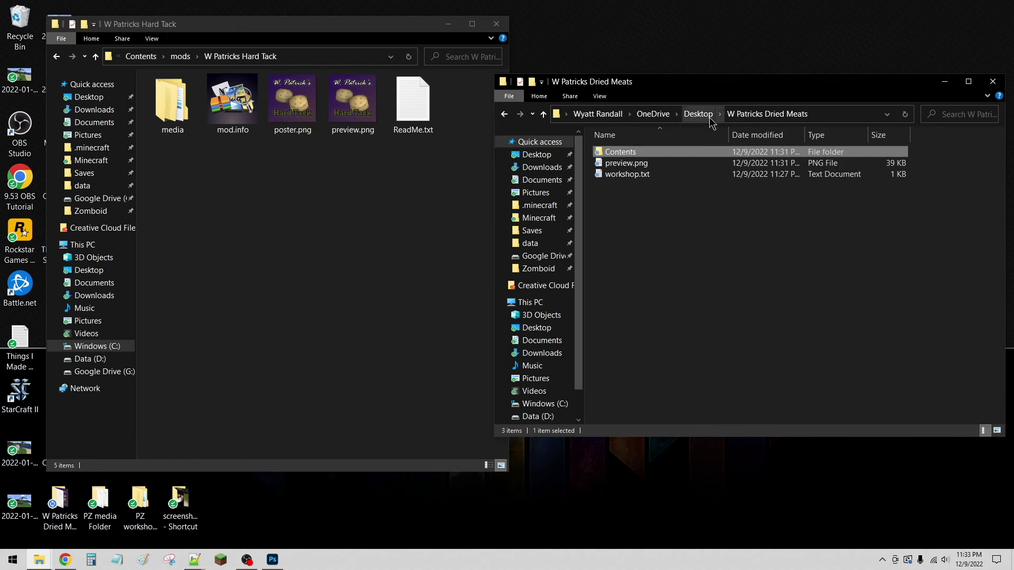
double_click(645, 152)
double_click(654, 149)
double_click(617, 170)
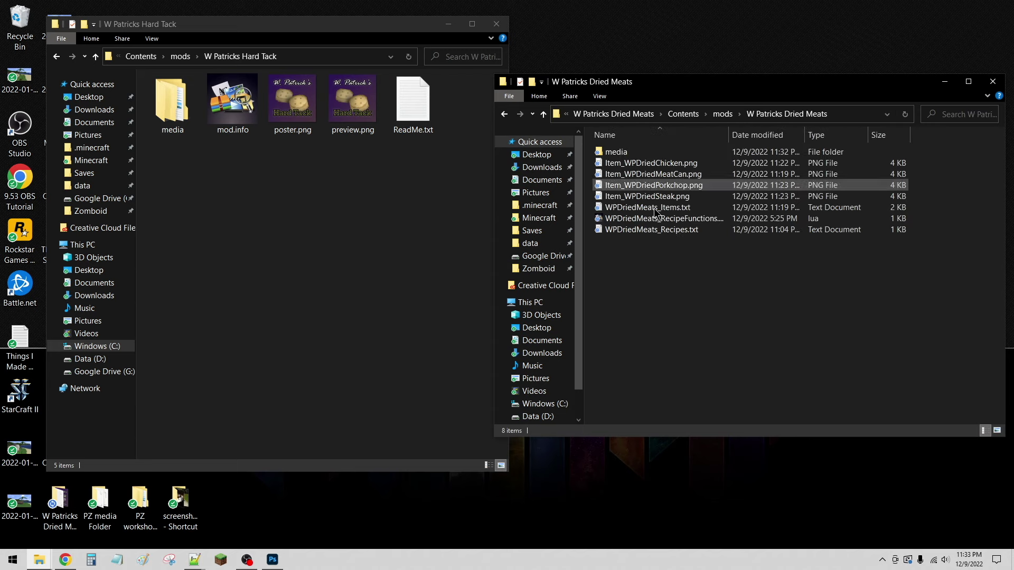
key("ctrl+v")
key("ctrl+v")
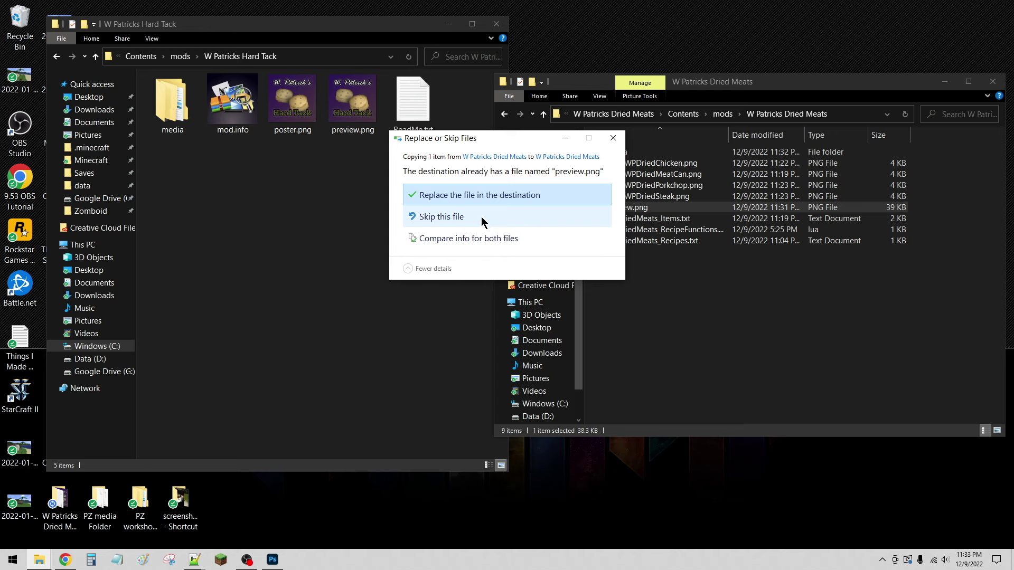
left_click(478, 195)
key("F2")
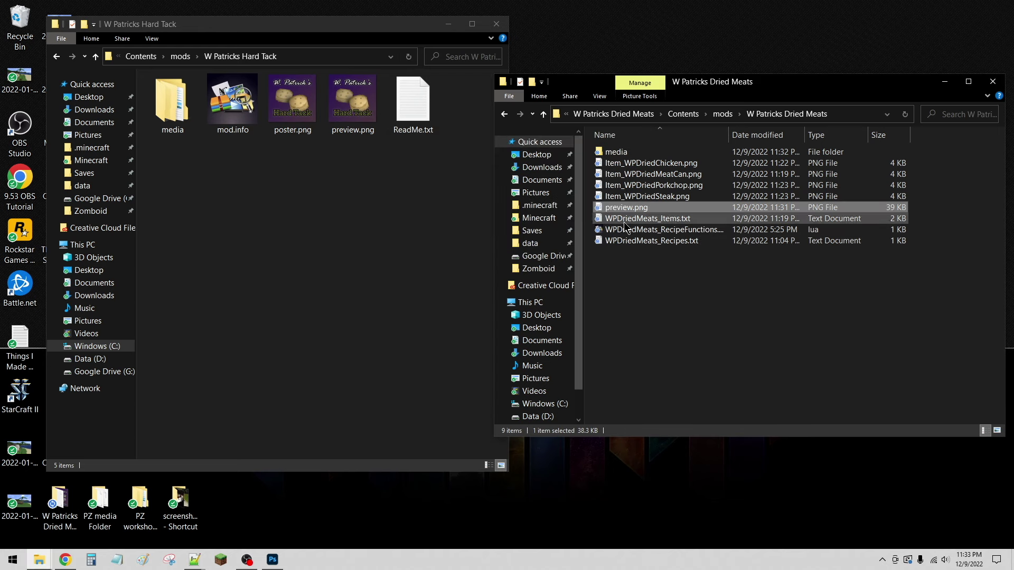
key("Return")
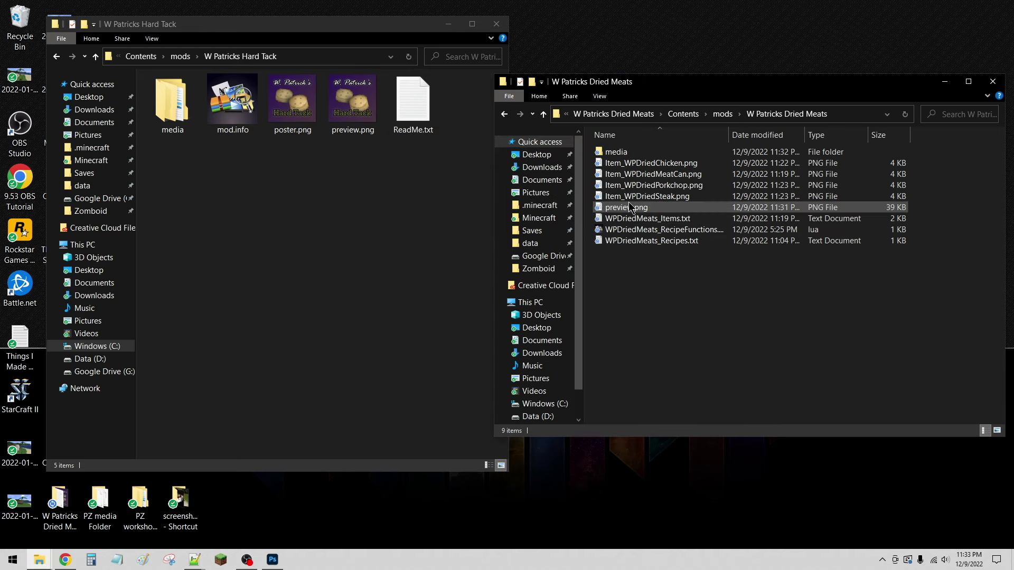
- Add a copy of preview.png named poster.png to the inner Dried Meats folder and show its files as large icons
key("ctrl+v")
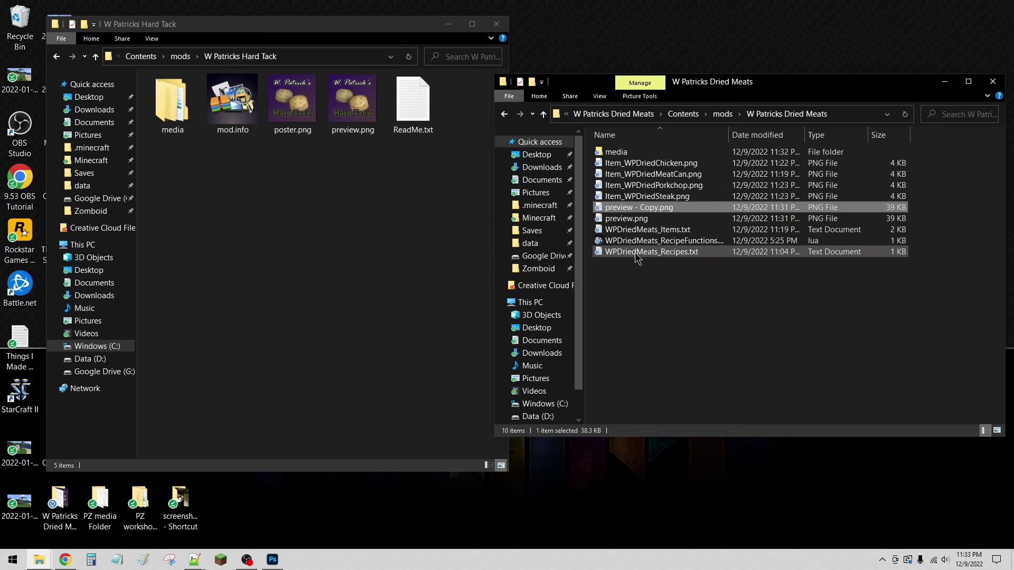
key("F2")
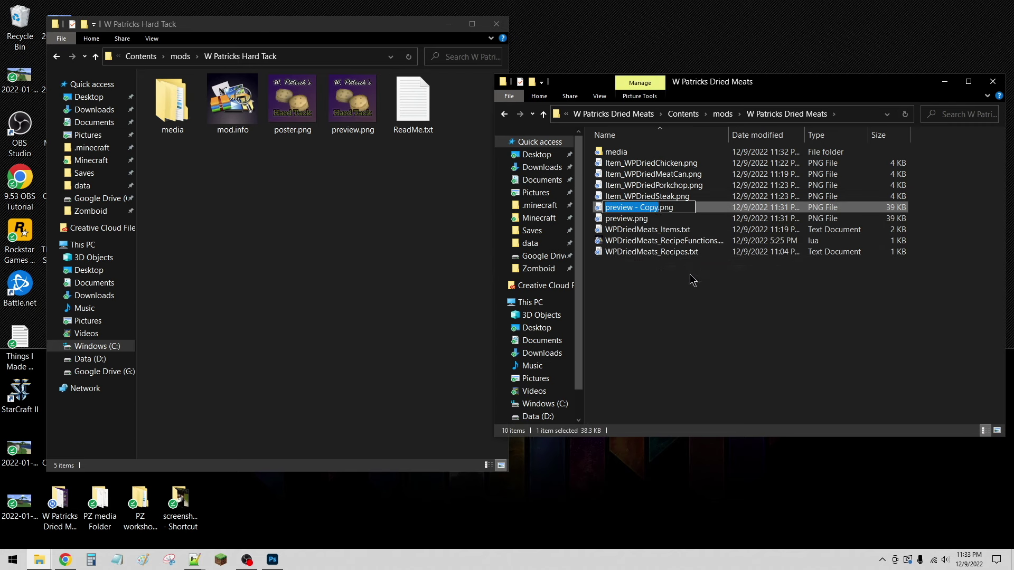
type("poster")
key("Return")
left_click(718, 318)
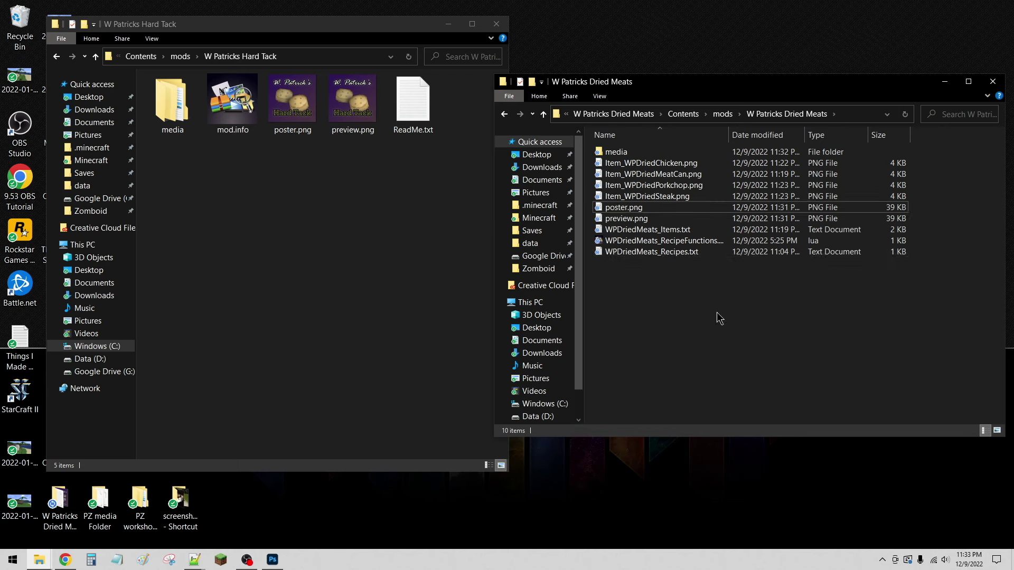
left_click(997, 430)
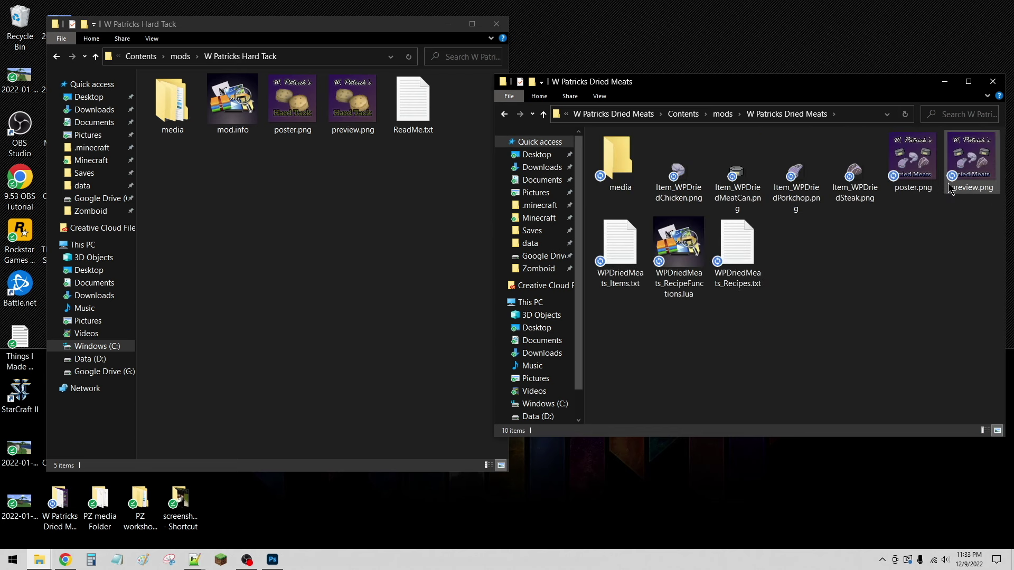
left_click(909, 240)
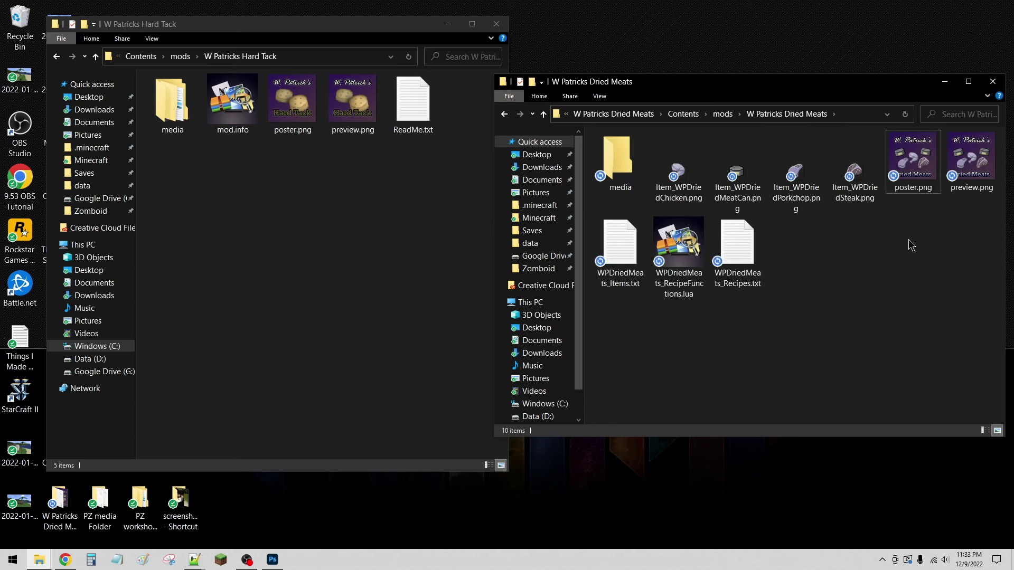
- Switch to Notepad++ and drop the three open WPDriedMeats files that no longer exist at their old location
left_click(242, 104)
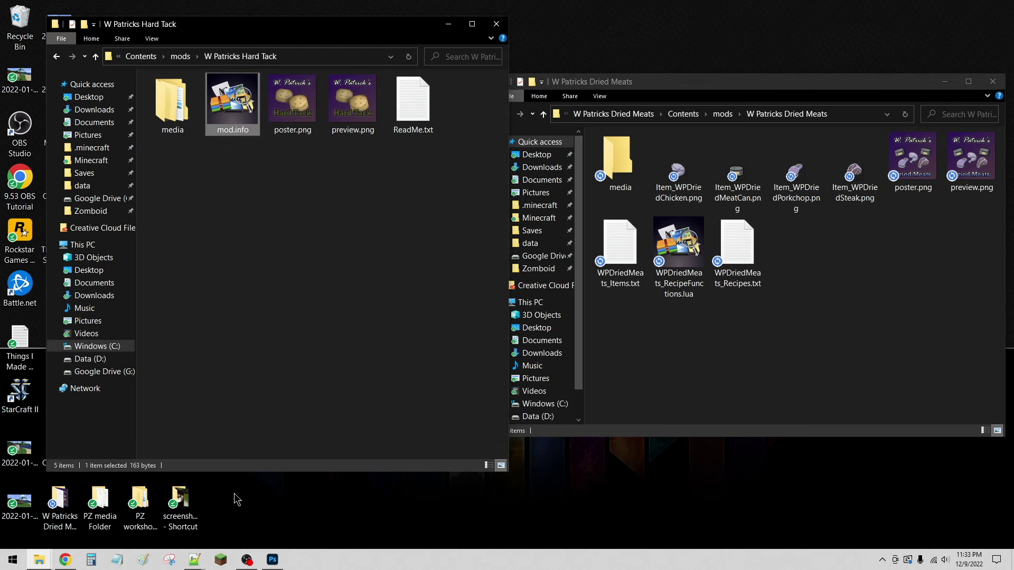
mouse_move(195, 562)
left_click(224, 523)
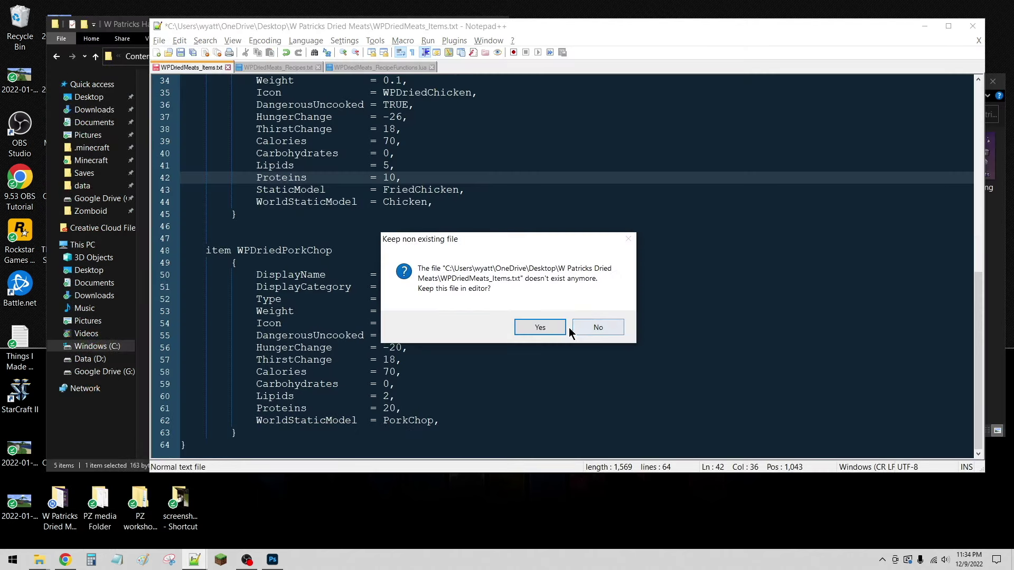
left_click(580, 327)
left_click(586, 326)
left_click(590, 325)
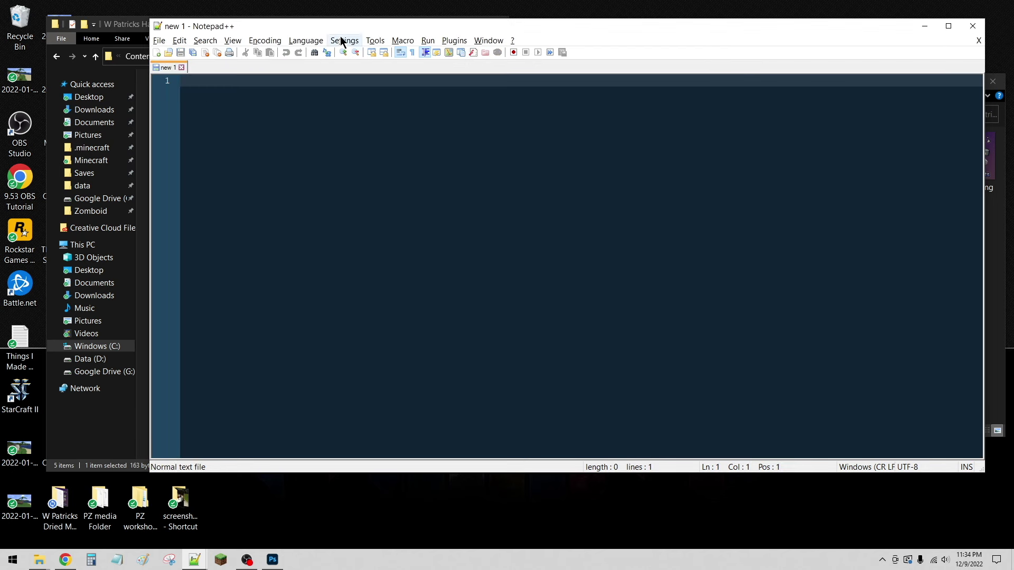
- Shrink and move the Notepad++ window clear of the Hard Tack files, and open the Hard Tack mod.info in it
left_click_drag(340, 27, 351, 55)
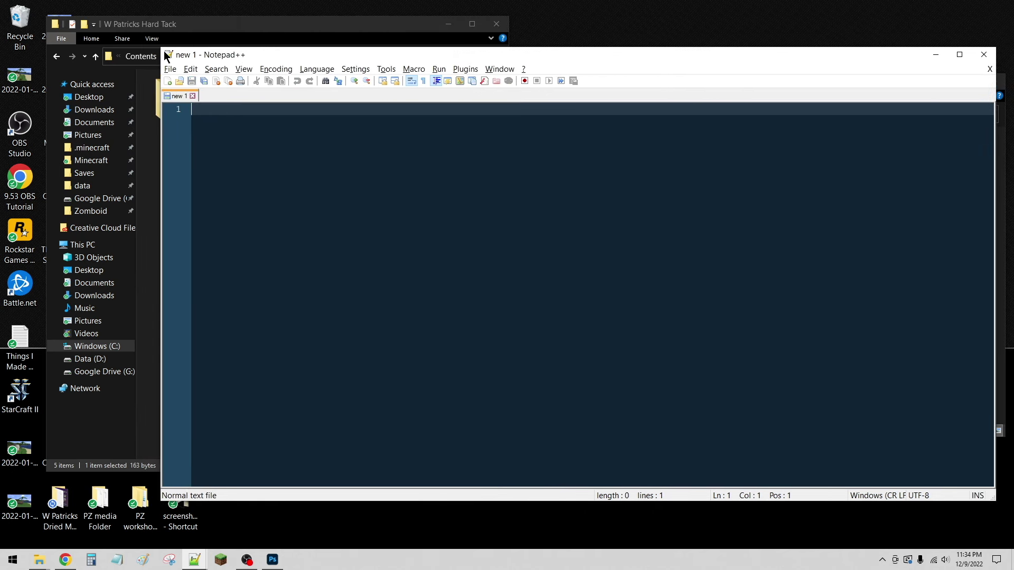
left_click_drag(160, 48, 362, 74)
left_click_drag(461, 87, 387, 113)
left_click_drag(235, 108, 405, 273)
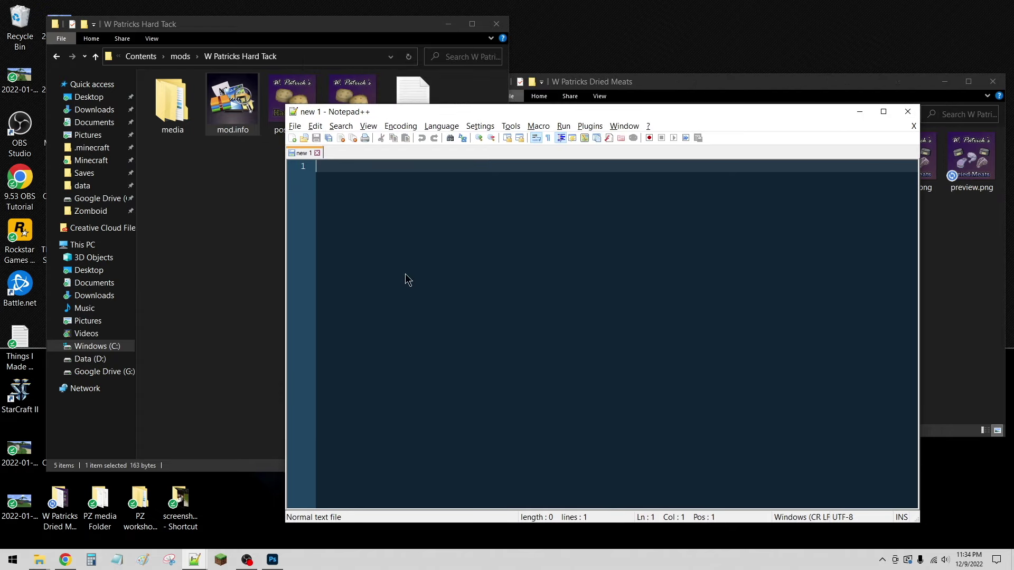
- Copy the full text of the Hard Tack mod.info into a new document
key("ctrl+a")
key("ctrl+c")
key("ctrl+n")
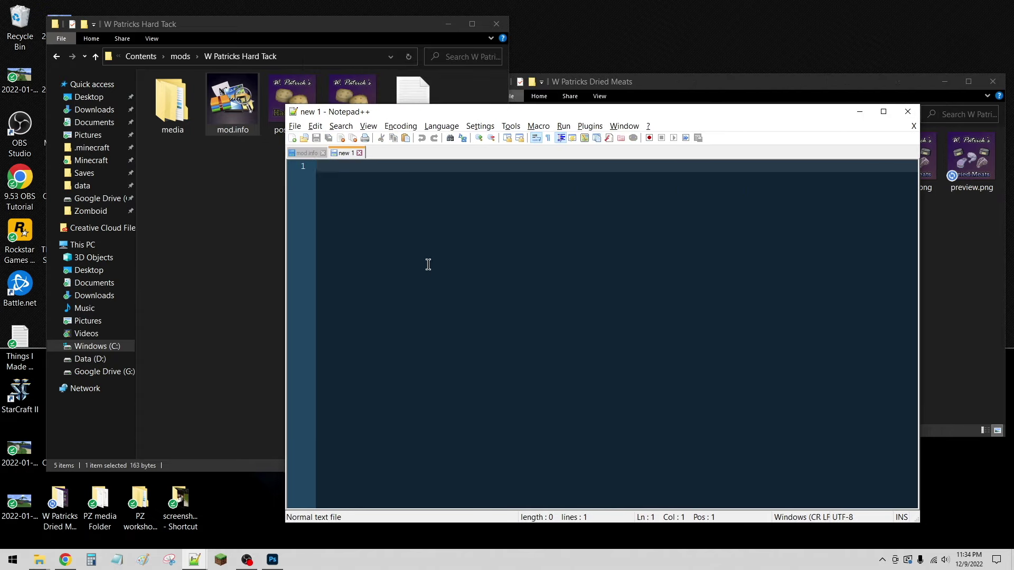
key("ctrl+v")
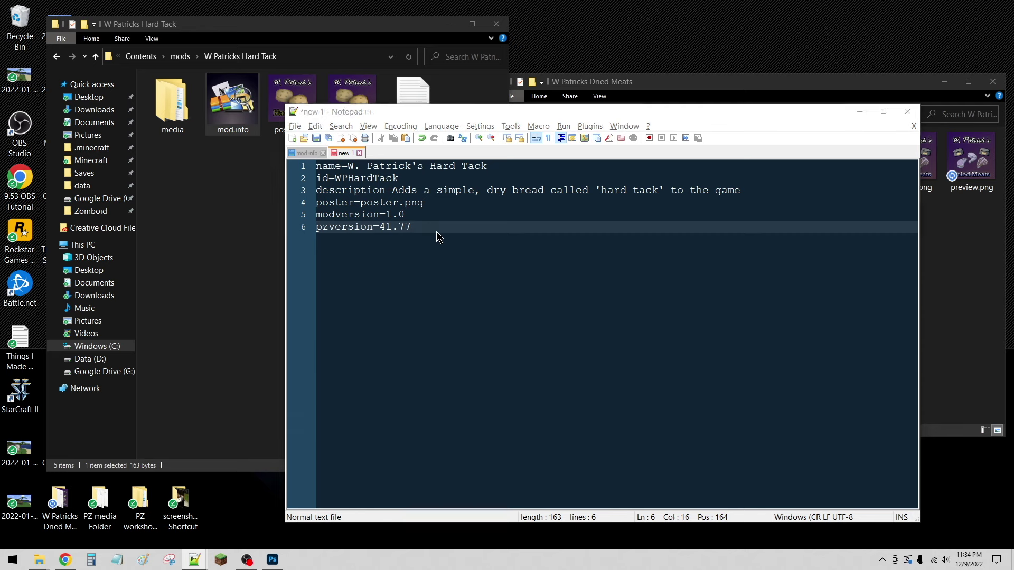
- Save the new document as mod.info in the Desktop folder W Patricks Dried Meats\Contents\mods\W Patricks Dried Meats
key("ctrl+s")
type("mod.info")
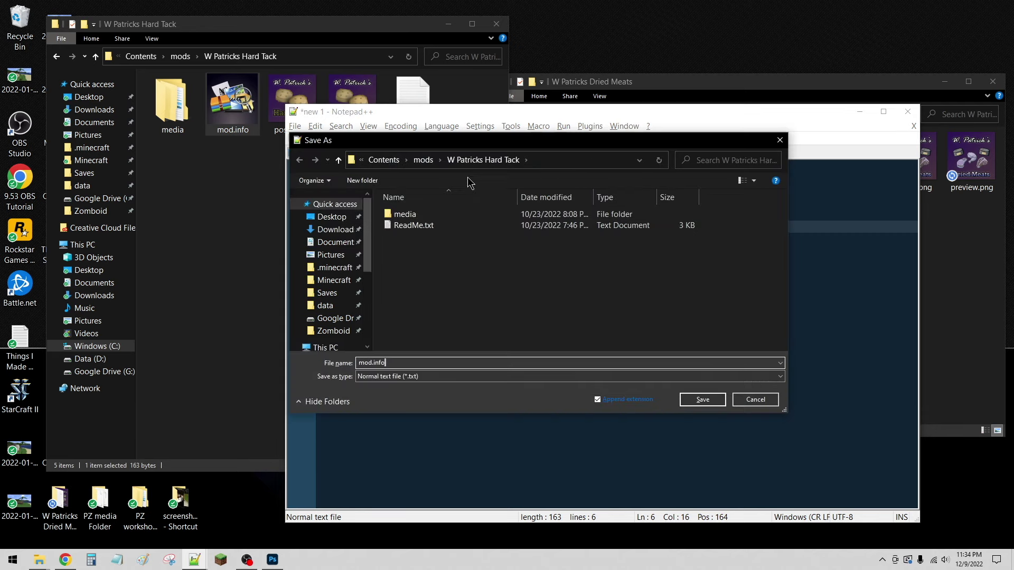
left_click(332, 217)
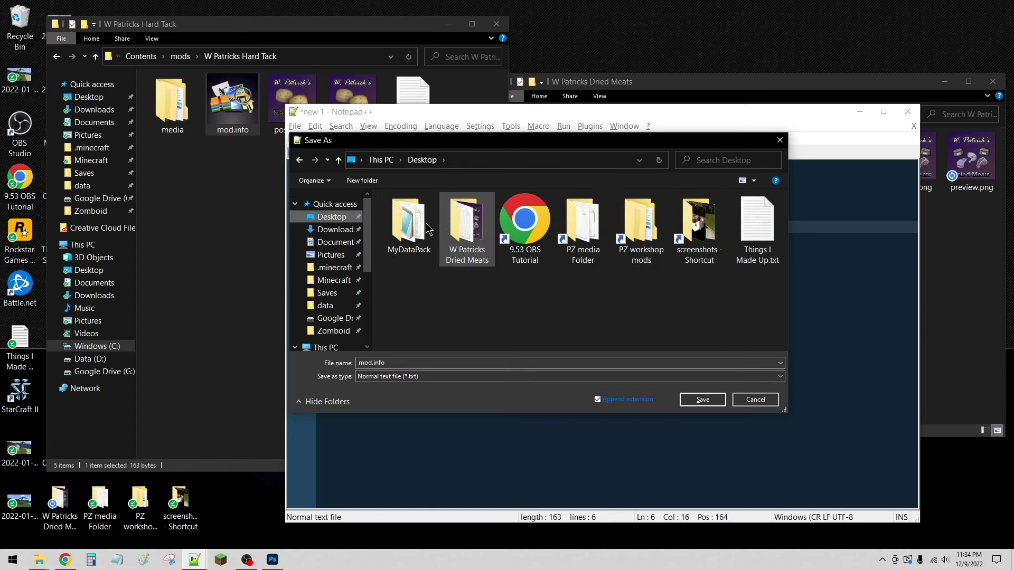
double_click(459, 222)
double_click(430, 225)
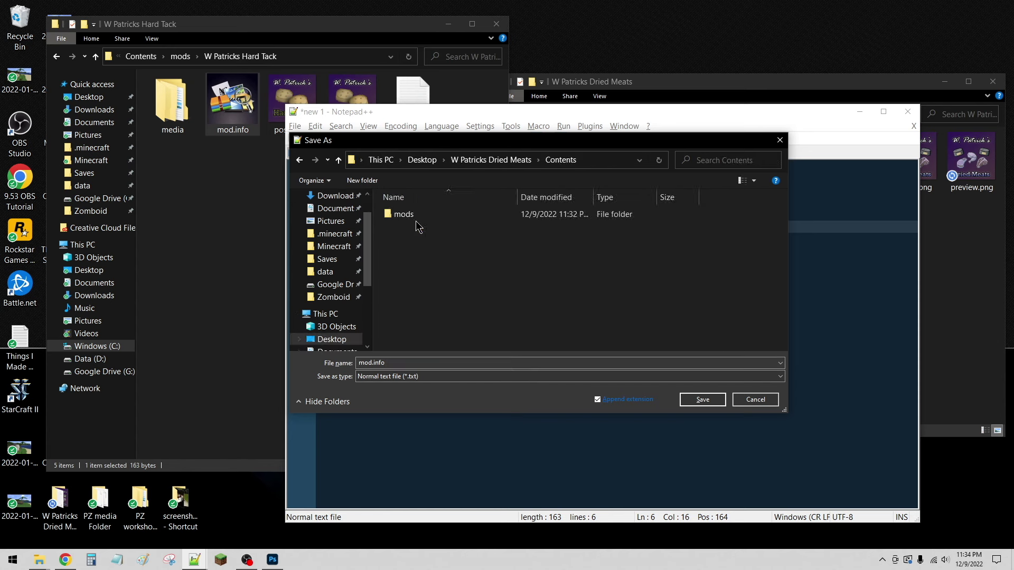
double_click(430, 214)
double_click(440, 216)
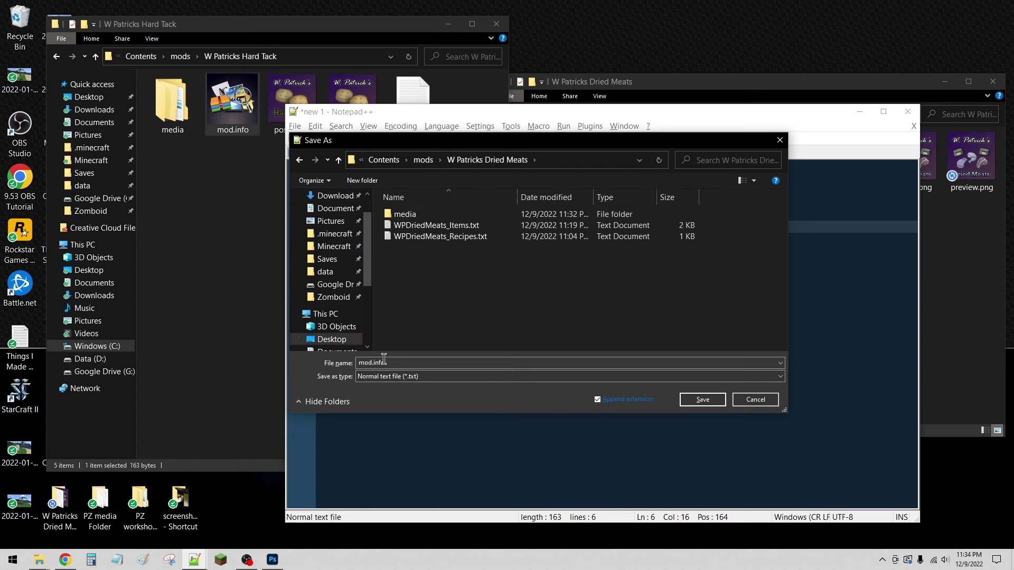
left_click(700, 399)
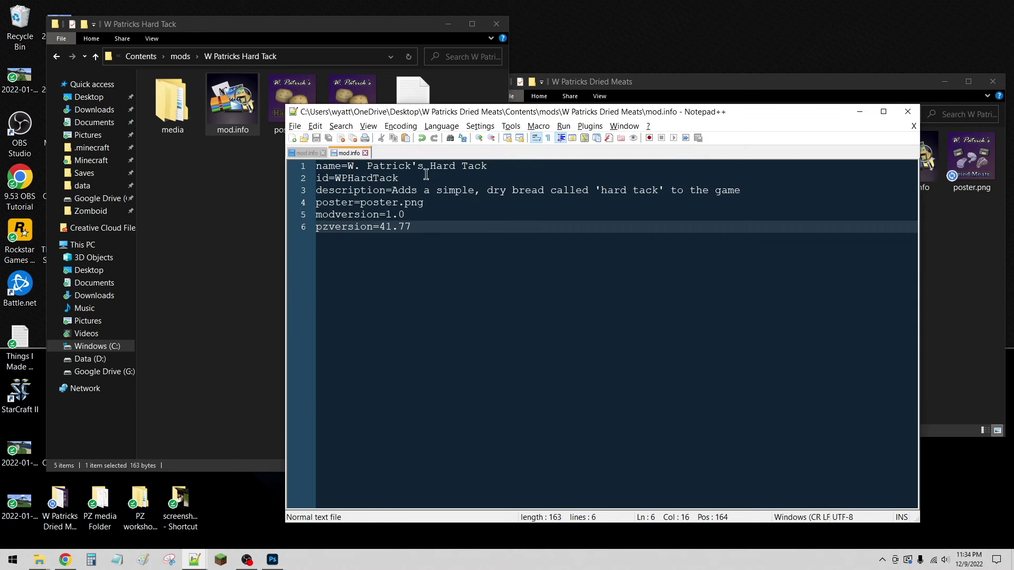
- Set the mod name to "W. Patrick's Dried Meats" and the id to WPDriedMeats in the new mod.info
left_click_drag(431, 167, 493, 168)
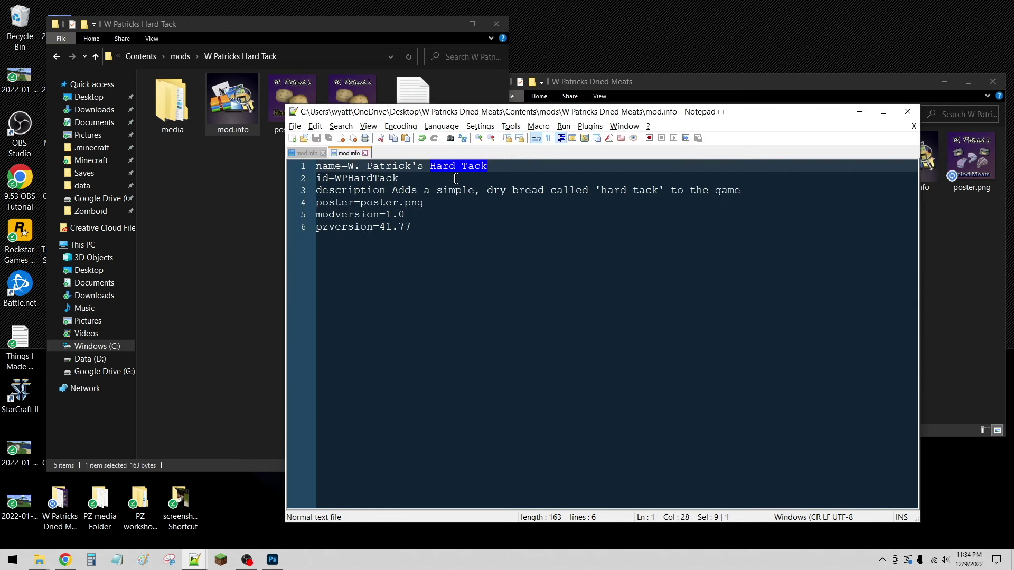
type("Drie")
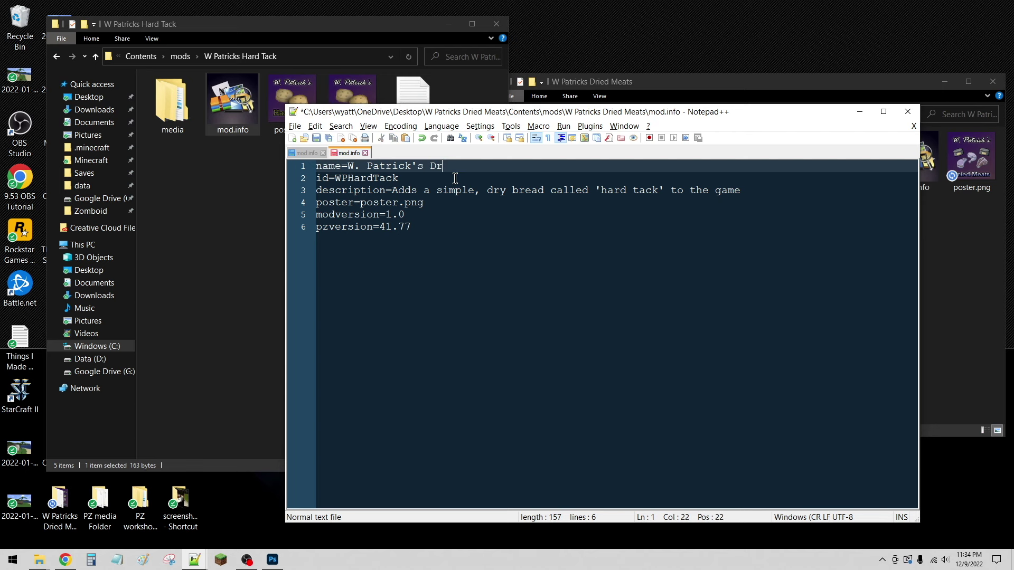
left_click(350, 178)
key("shift+End")
type("D")
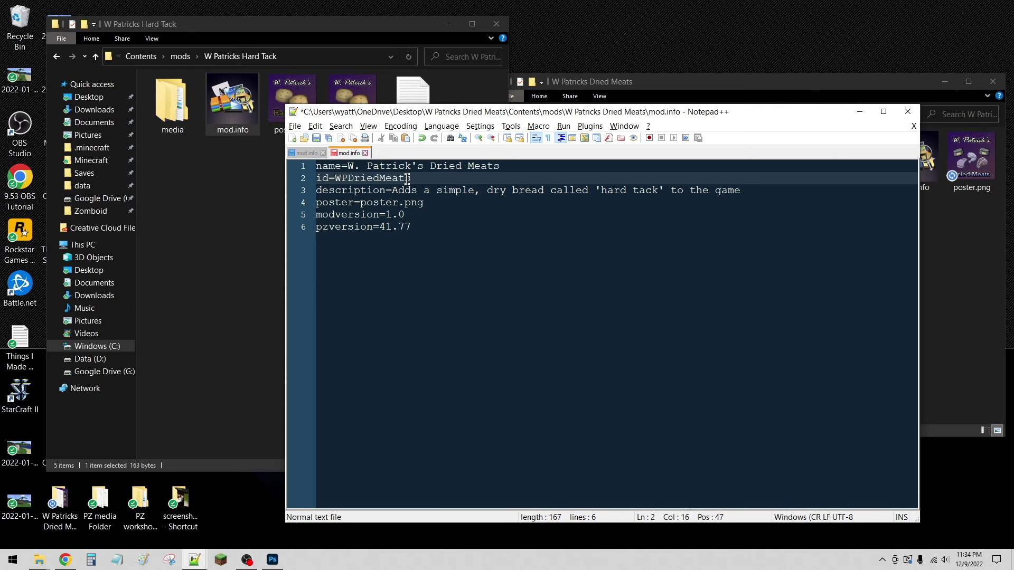
- Change the mod description to "Adds dried meats that can be found and rehydrated"
left_click(392, 191)
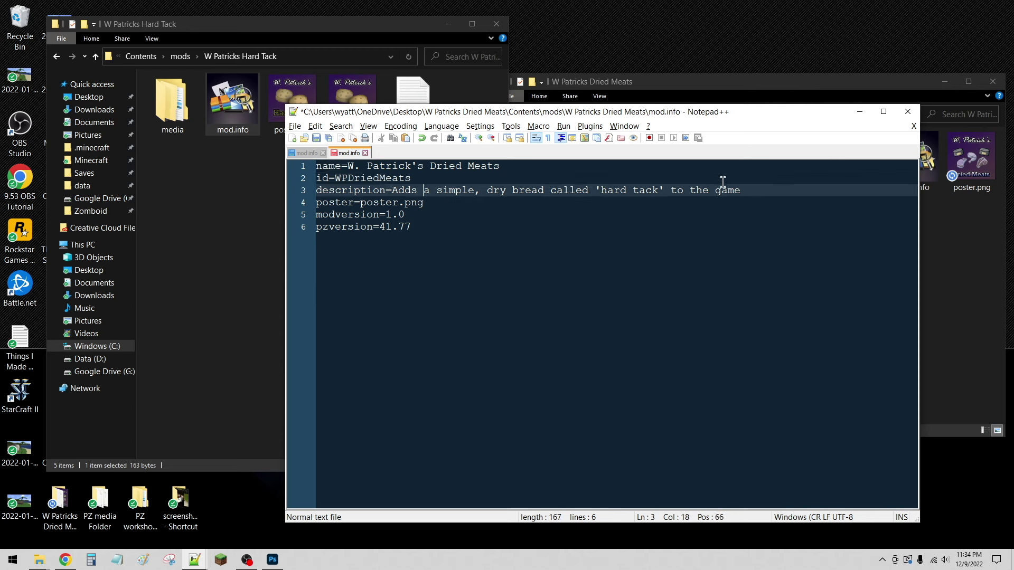
left_click(750, 190, "shift")
type("dr")
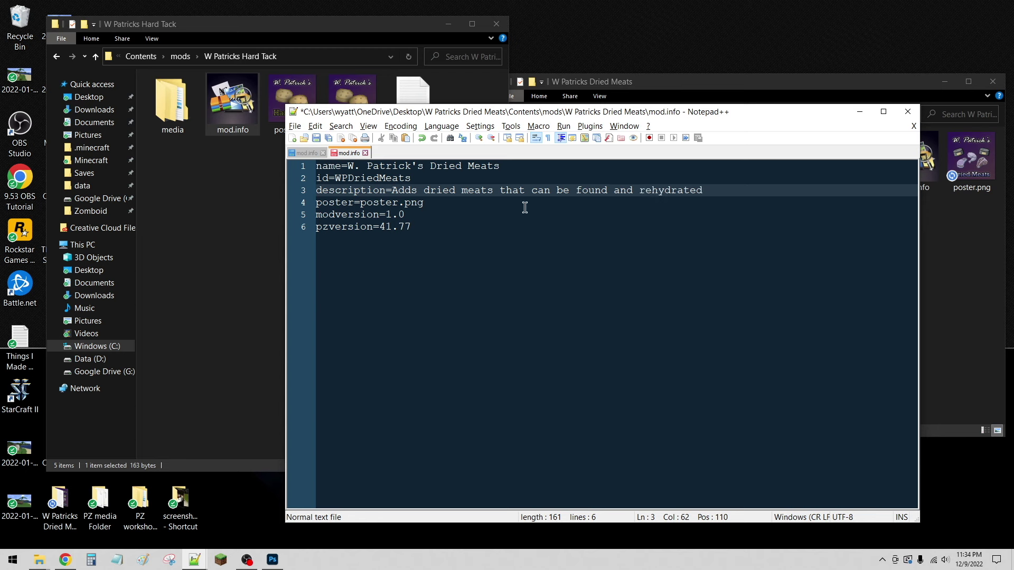
- Check the remaining mod.info lines against the Dried Meats folder, then save the file and close both mod.info documents
left_click(436, 225)
left_click(421, 206)
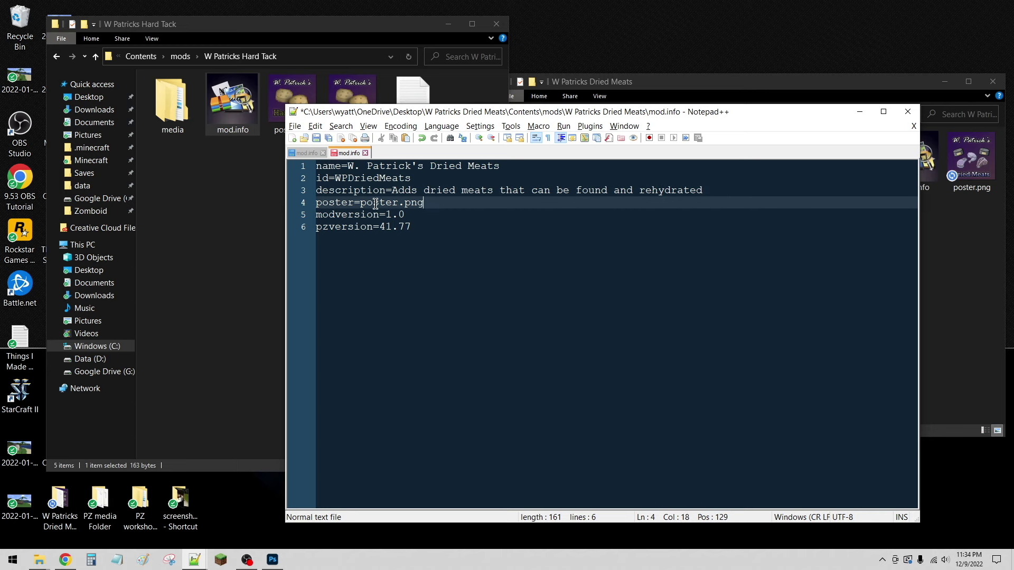
left_click_drag(359, 205, 416, 207)
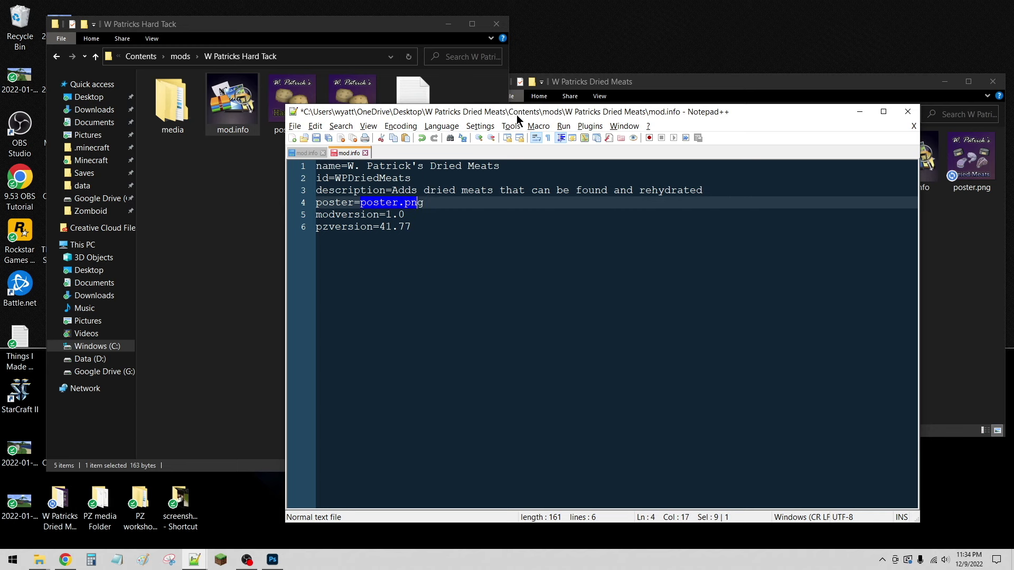
left_click_drag(517, 114, 265, 72)
left_click(180, 169)
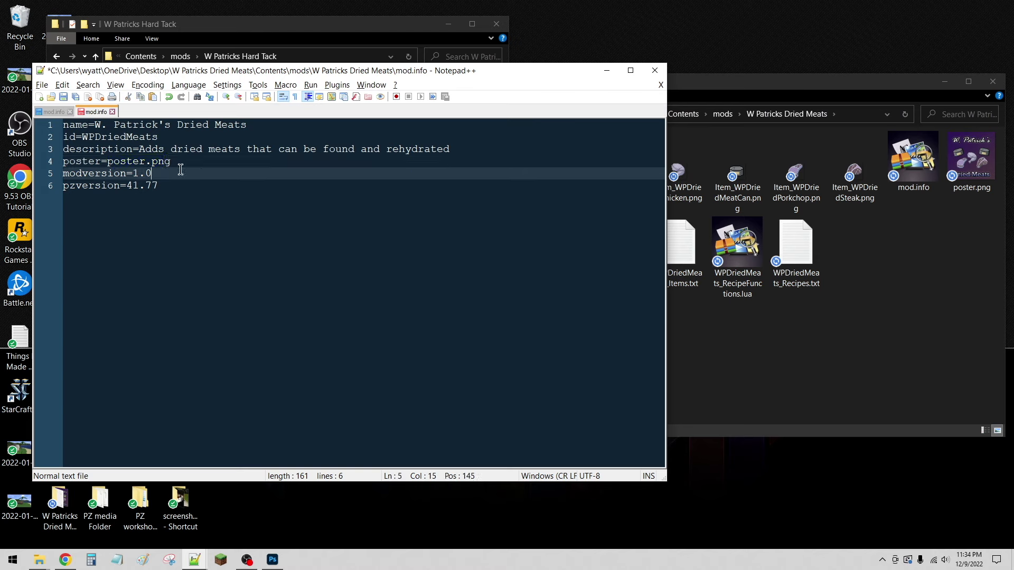
left_click(166, 188)
key("ctrl+s")
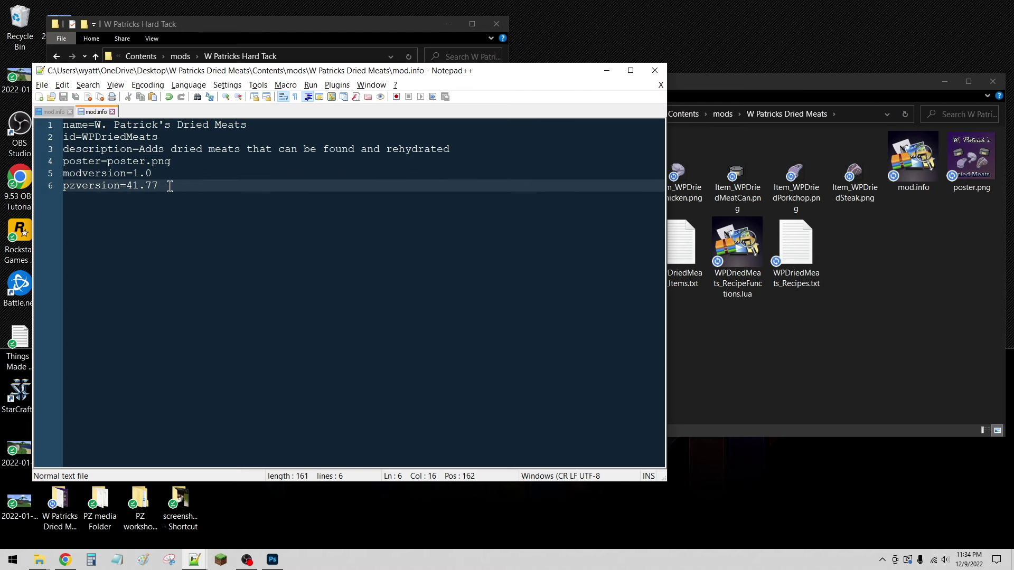
left_click(112, 112)
left_click(71, 112)
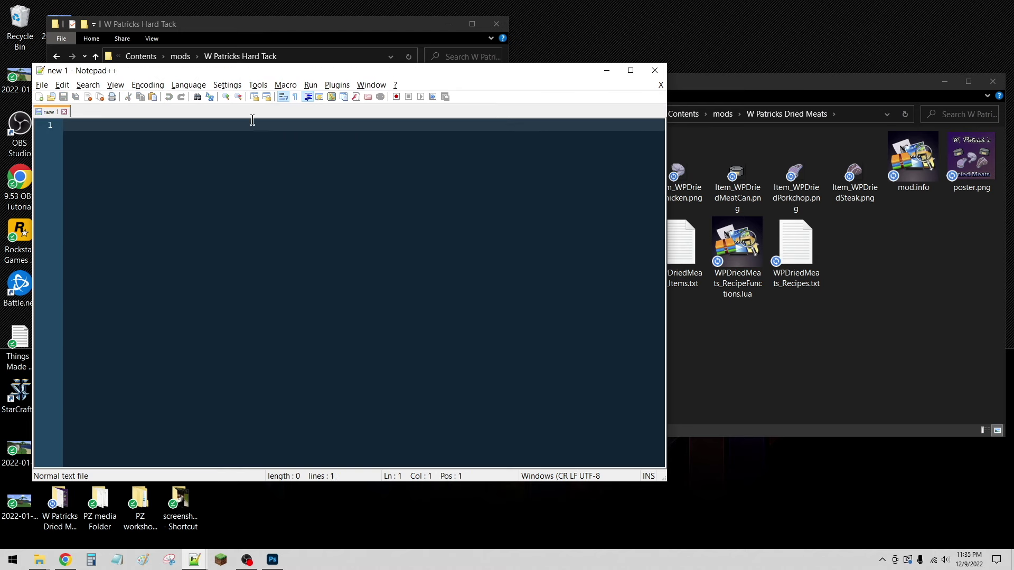
- Shrink the Notepad++ window and bring the Dried Meats and Hard Tack folder windows in front of it
left_click_drag(523, 82, 688, 123)
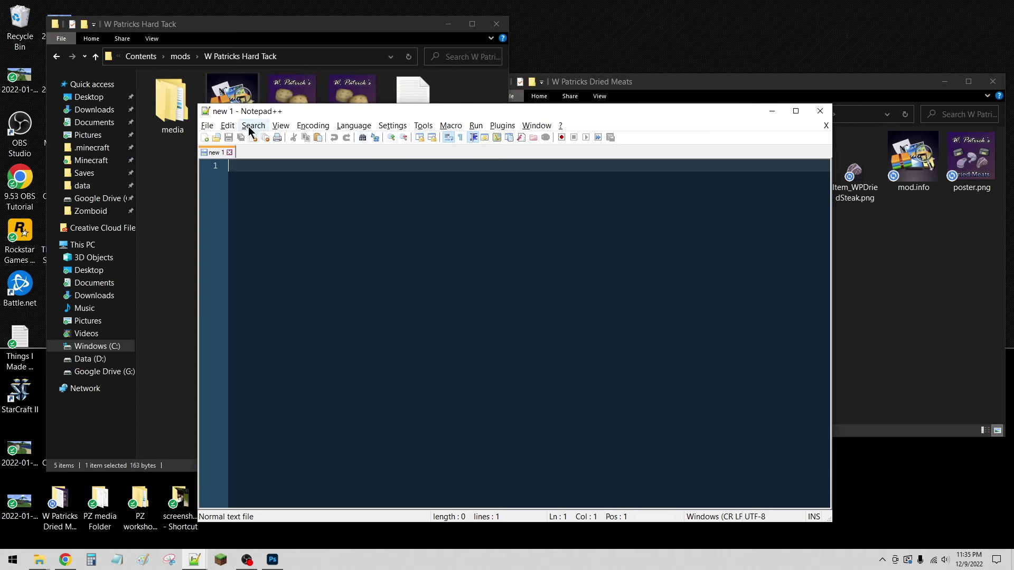
left_click_drag(202, 108, 384, 62)
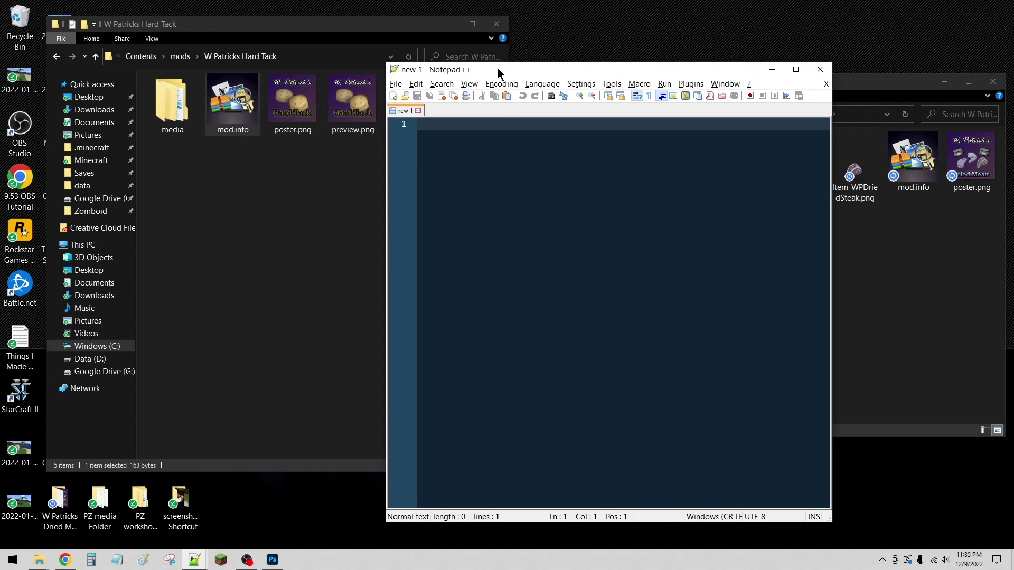
left_click_drag(498, 73, 364, 80)
left_click(799, 332)
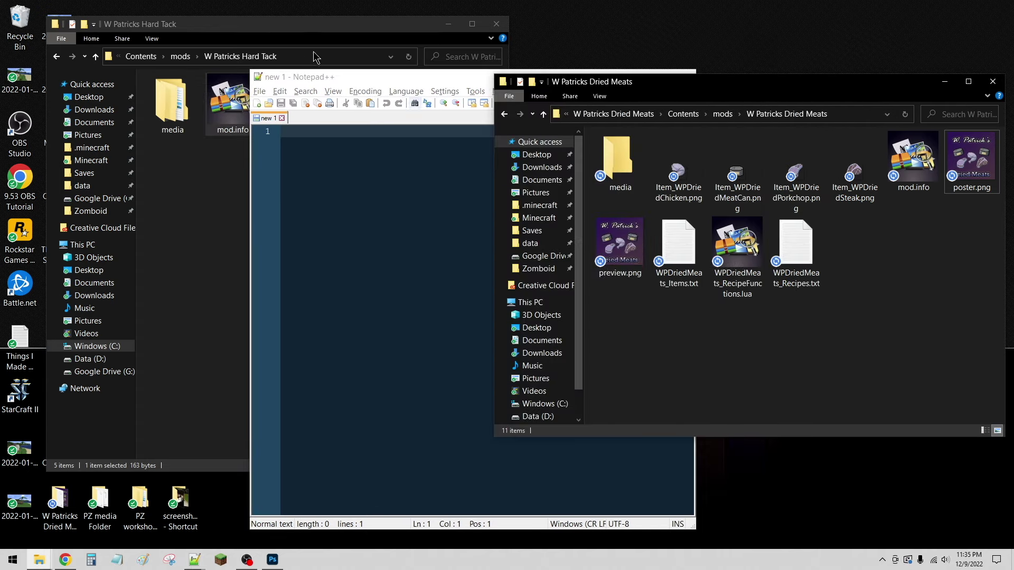
left_click_drag(342, 27, 338, 15)
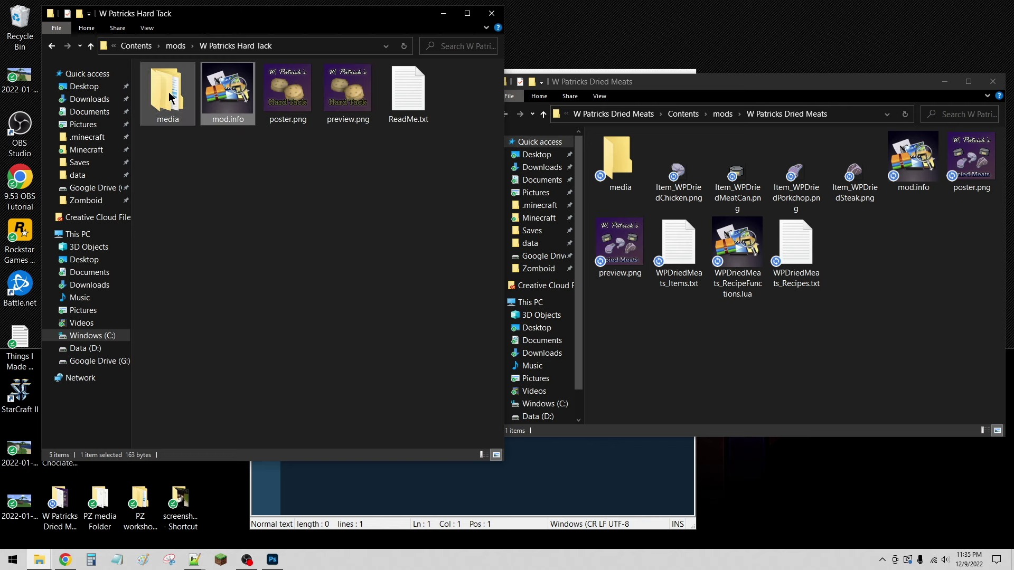
- Move the four Item_WPDried PNG images and the WPDriedMeats Items, RecipeFunctions and Recipes files into the Dried Meats media folder
left_click(674, 180)
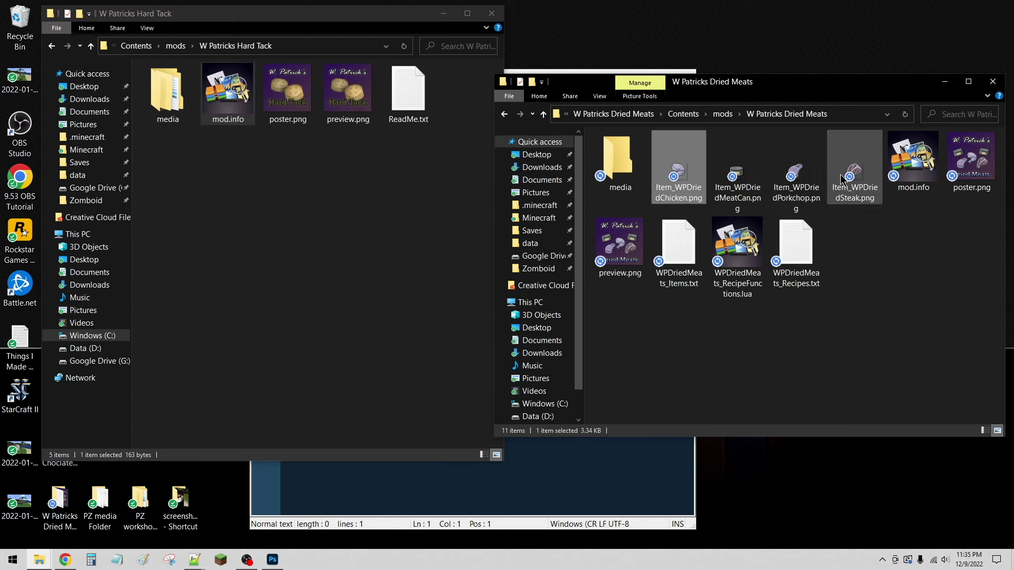
left_click(848, 179, "shift")
left_click_drag(679, 173, 619, 167)
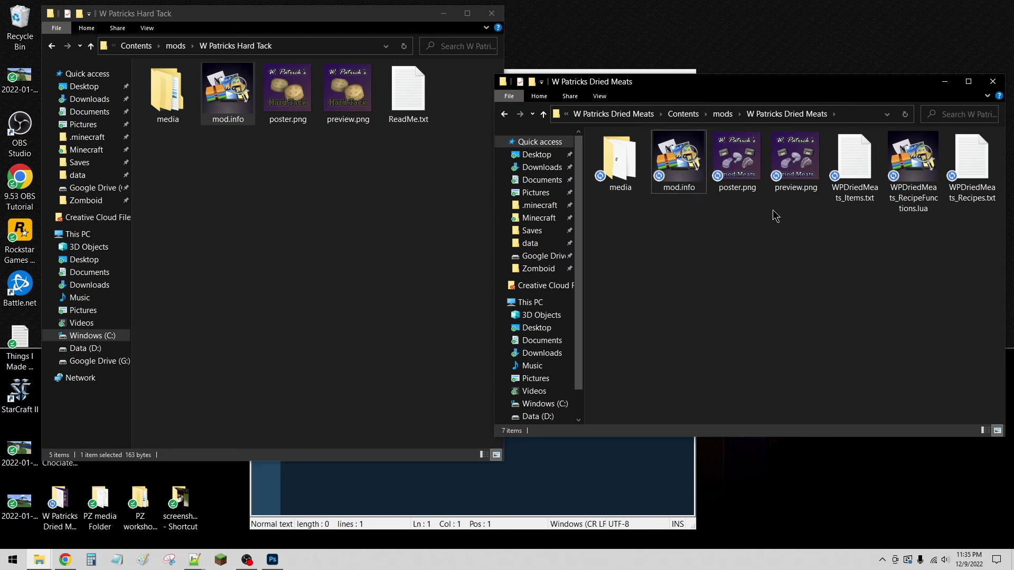
left_click(854, 158)
left_click(972, 158, "shift")
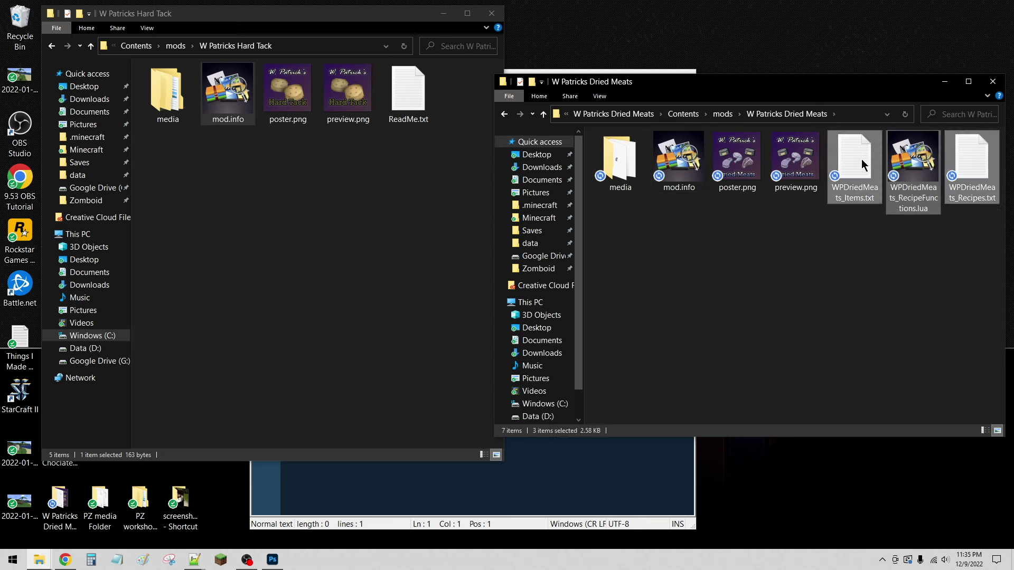
left_click_drag(855, 165, 621, 161)
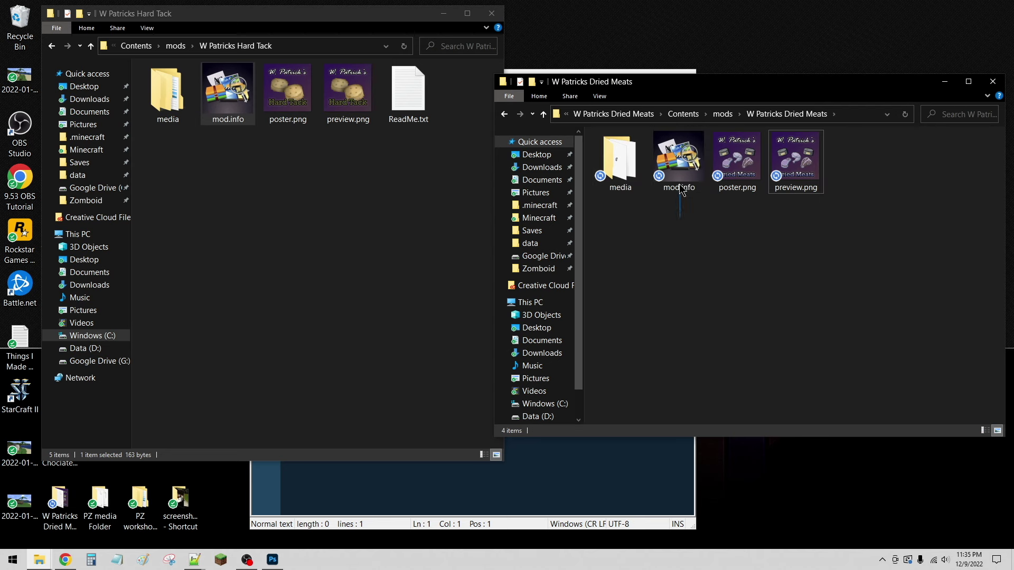
- Open the Hard Tack mod's ReadMe.txt, skim its introduction and item descriptions, and close it
left_click_drag(680, 185, 791, 162)
left_click(804, 254)
left_click(415, 99)
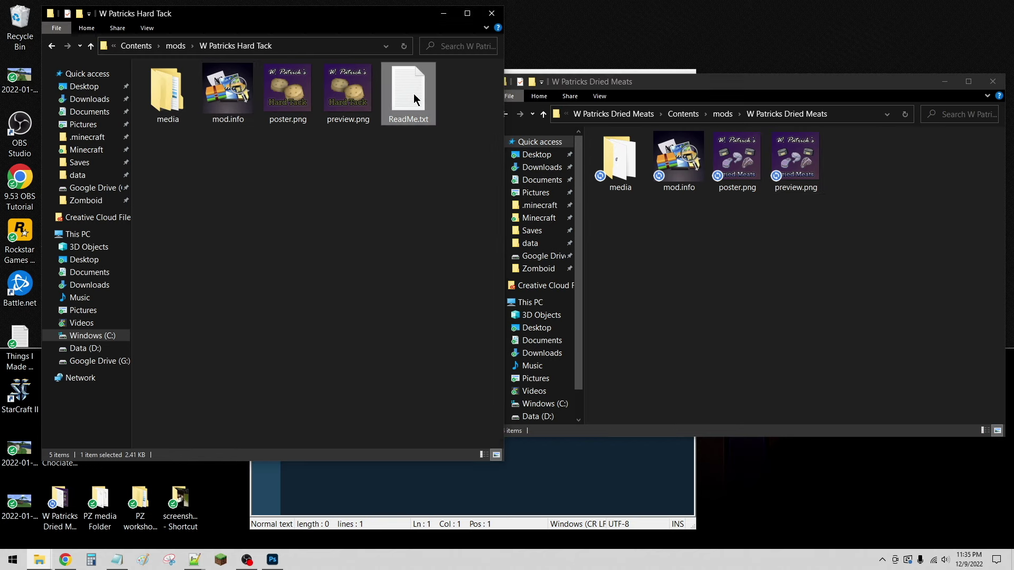
double_click(415, 98)
left_click_drag(489, 161, 508, 168)
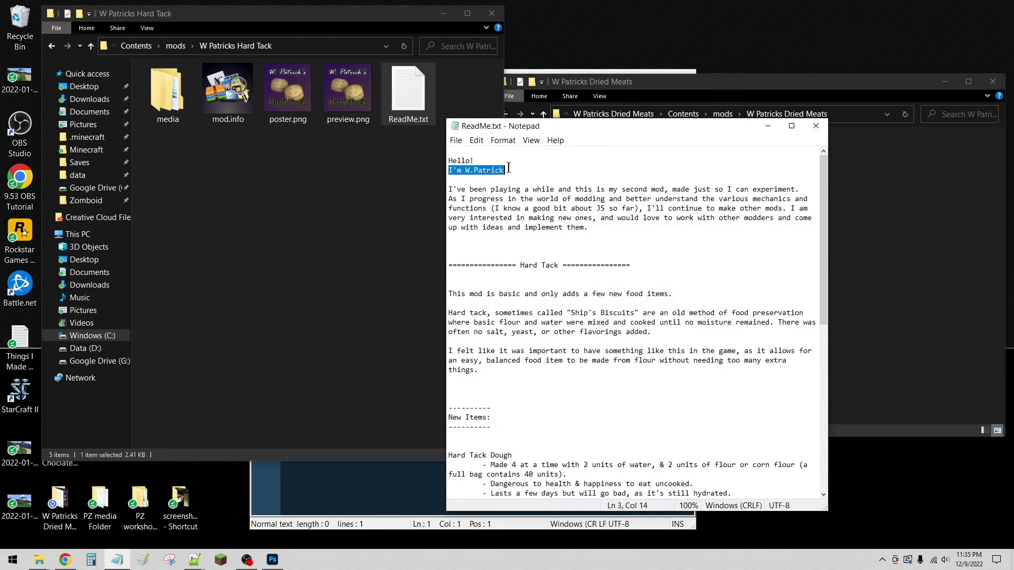
left_click(552, 199)
scroll(531, 269, "down", 12)
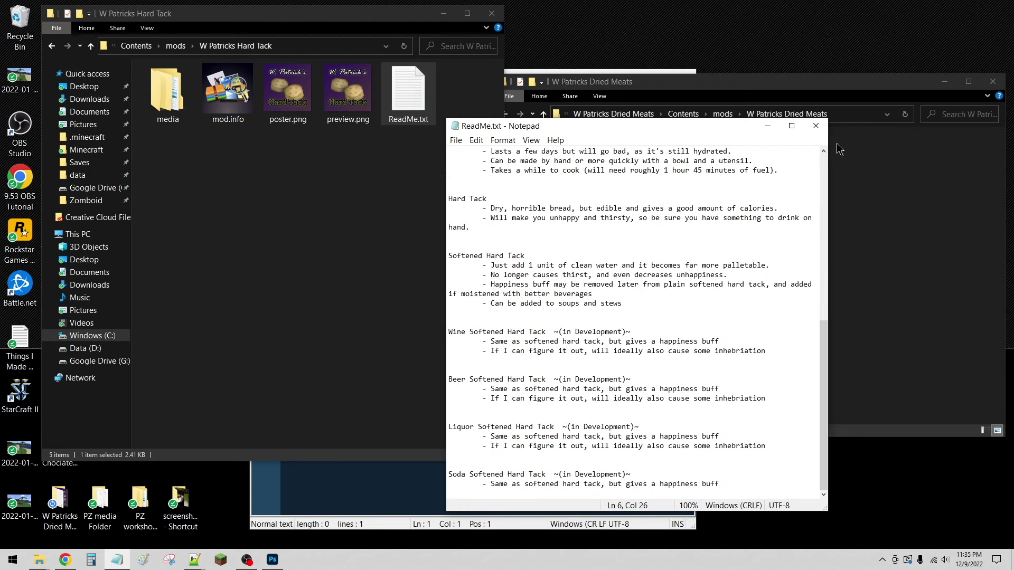
left_click(815, 126)
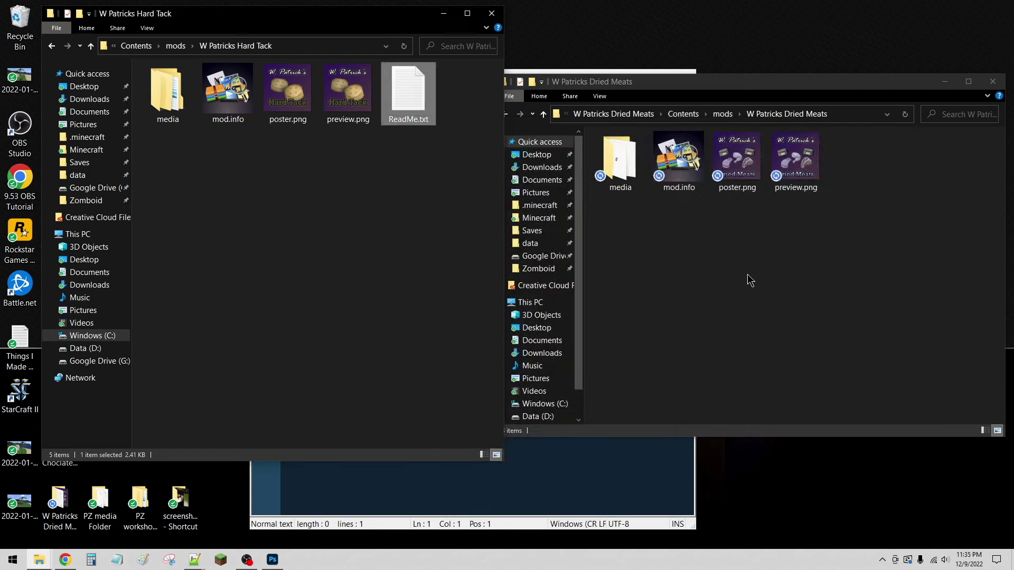
- Open the media folders of both mods and review Hard Tack's lua, scripts and textures subfolders
left_click(403, 256)
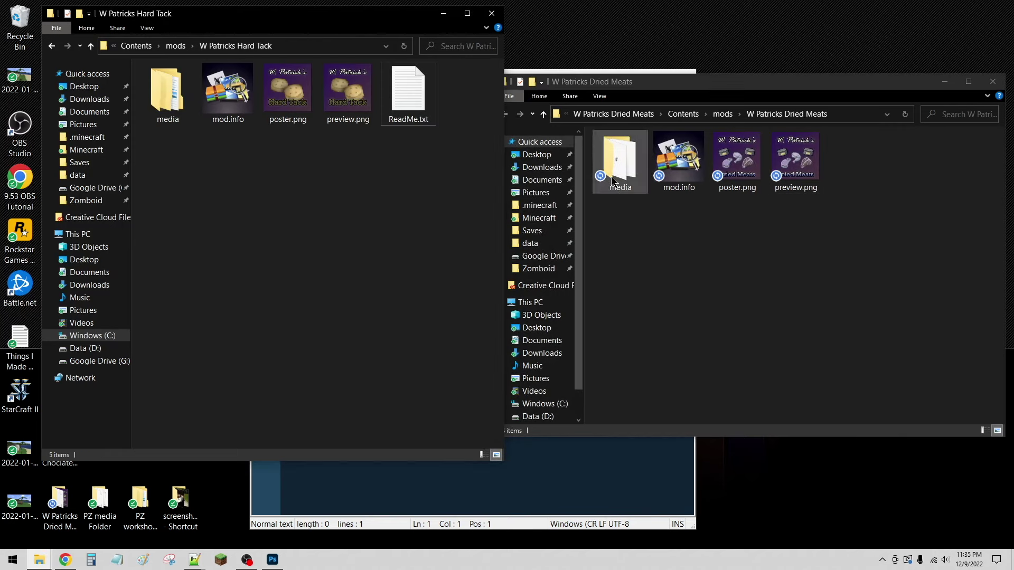
double_click(620, 159)
double_click(156, 92)
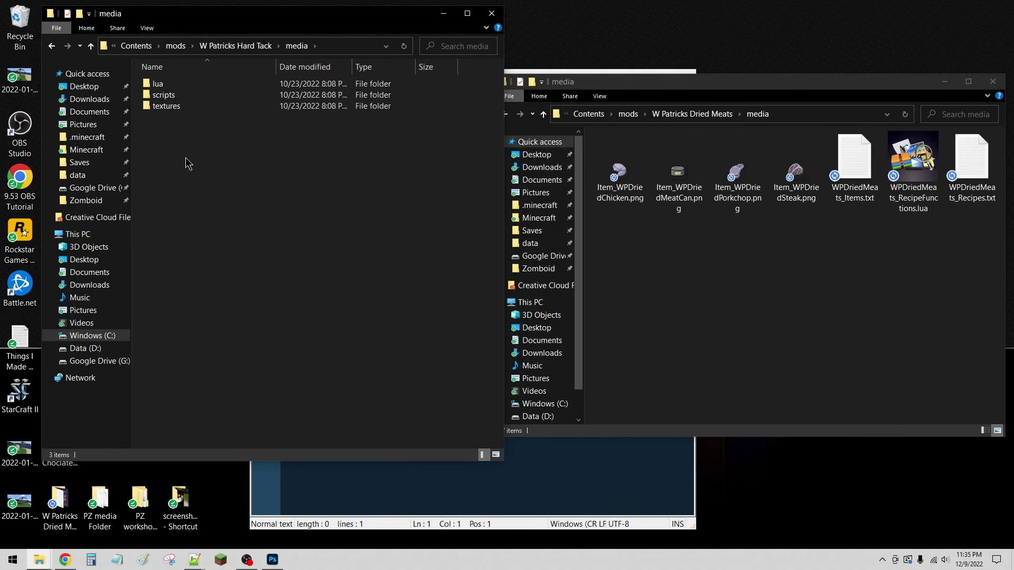
left_click_drag(201, 127, 177, 86)
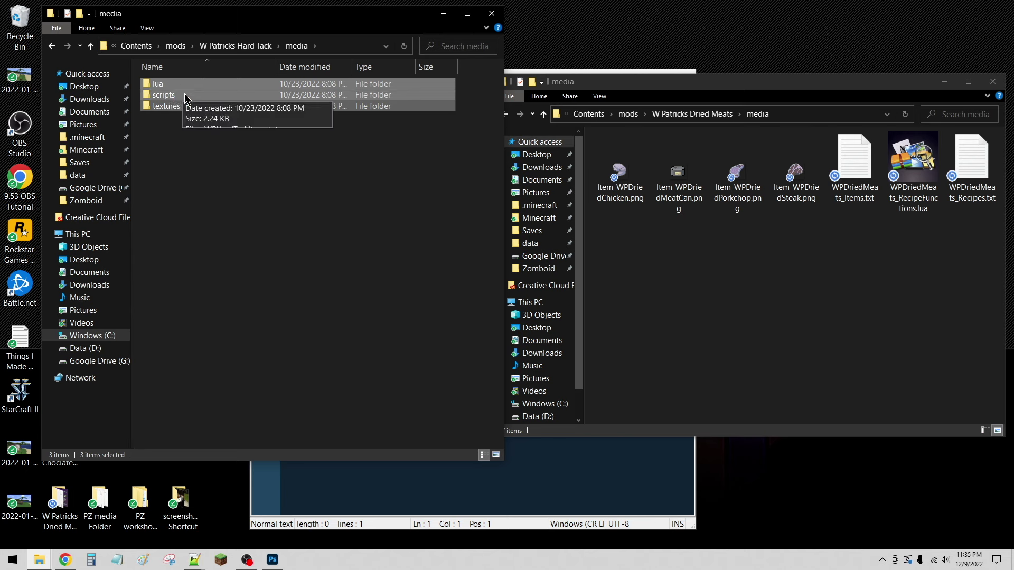
left_click(213, 151)
- Create a textures folder in the Dried Meats media folder, move the four Item_WPDried PNG images into it, and check Hard Tack's textures folder
left_click(670, 250)
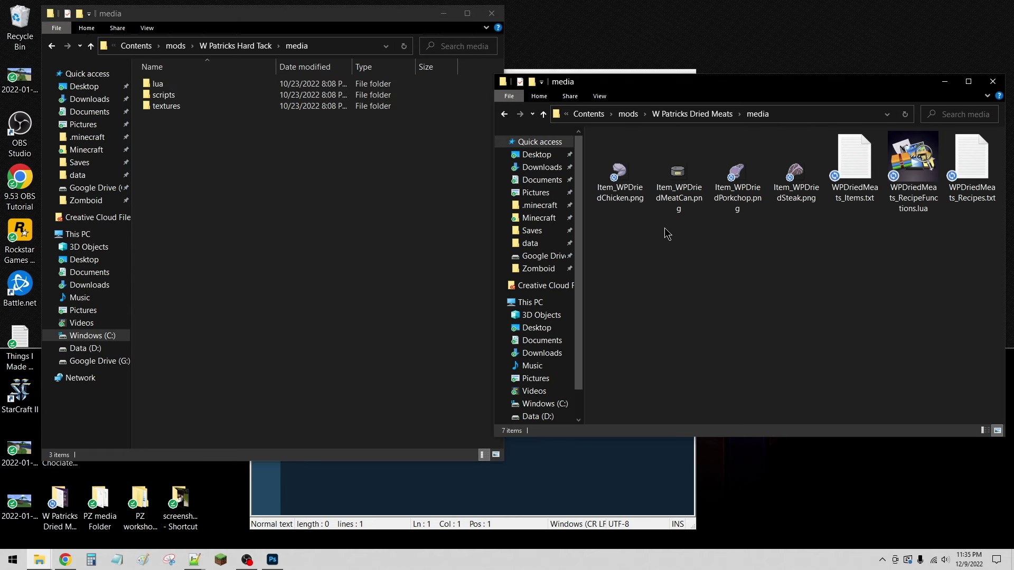
key("ctrl+shift+n")
type("textures")
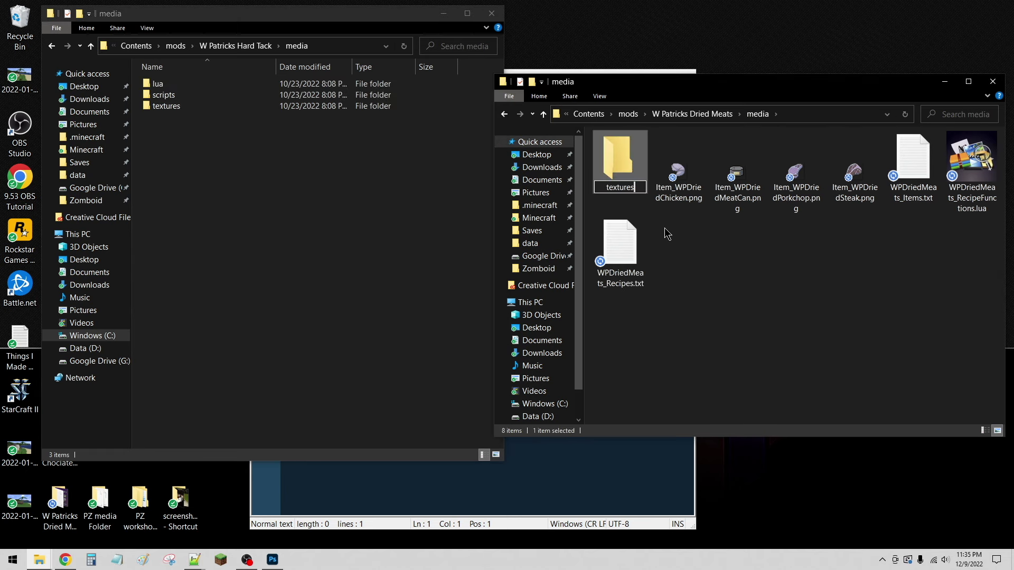
key("Return")
left_click(678, 175)
left_click(855, 174, "shift")
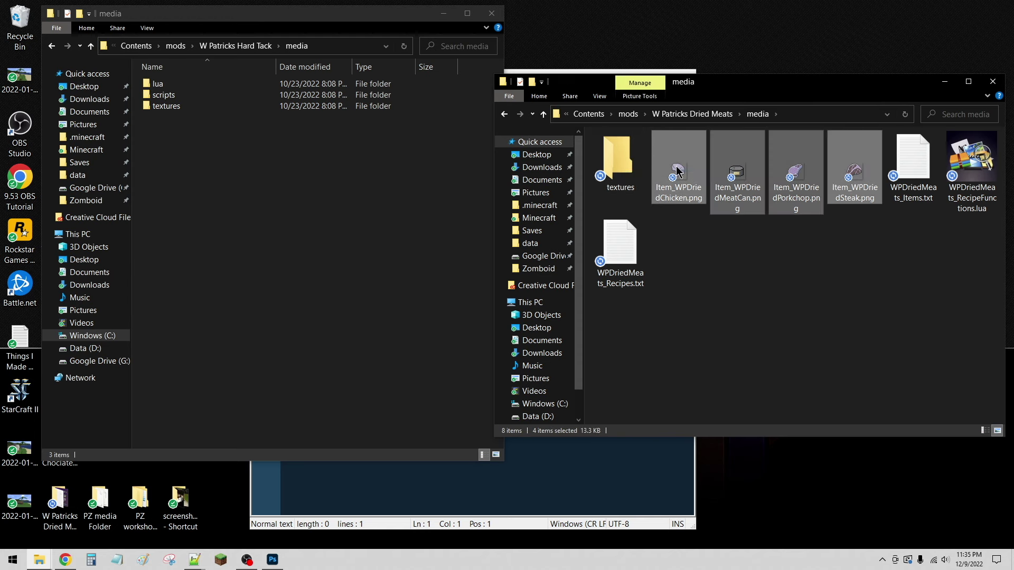
left_click_drag(677, 172, 619, 162)
double_click(199, 106)
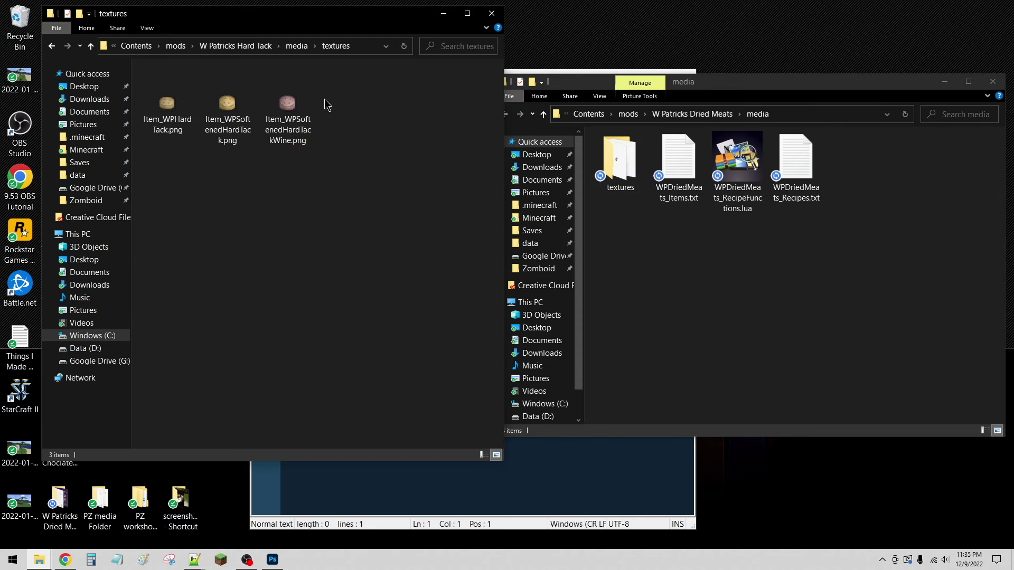
left_click(296, 46)
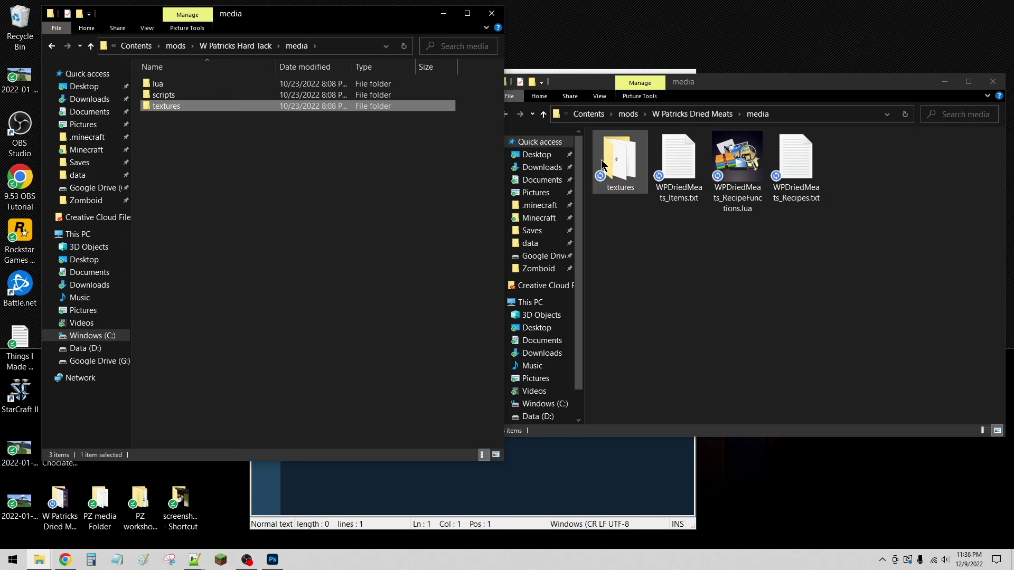
- Following Hard Tack's scripts folder, create a scripts folder in Dried Meats media and move the WPDriedMeats Items and Recipes text files into it
left_click(678, 159)
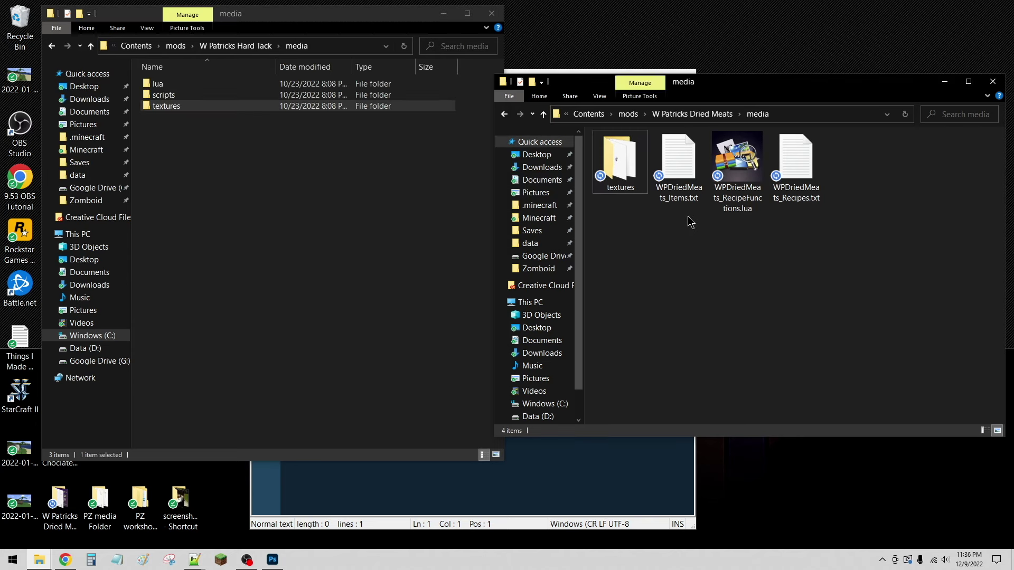
left_click(781, 159)
left_click(776, 259)
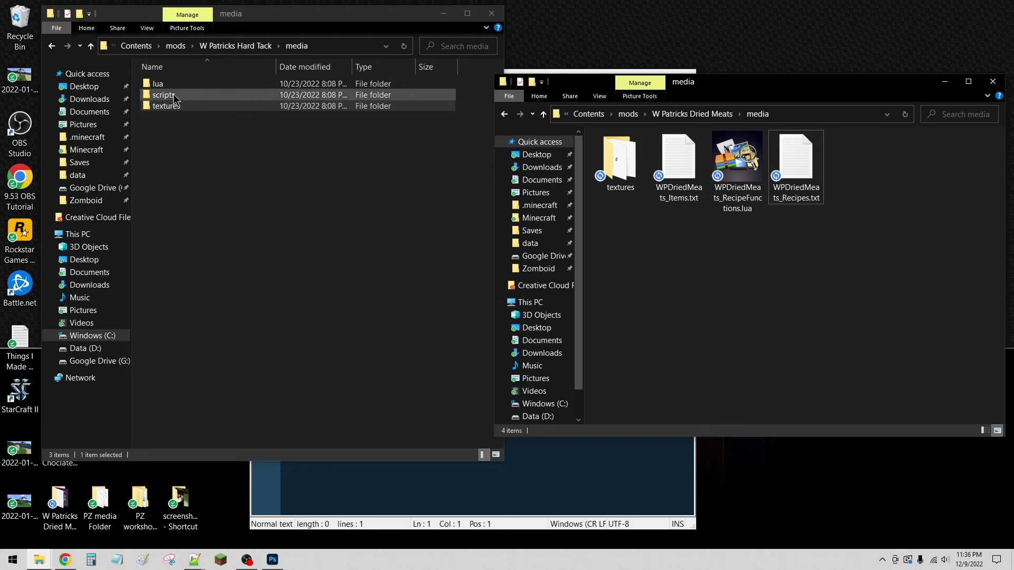
double_click(192, 97)
left_click(729, 279)
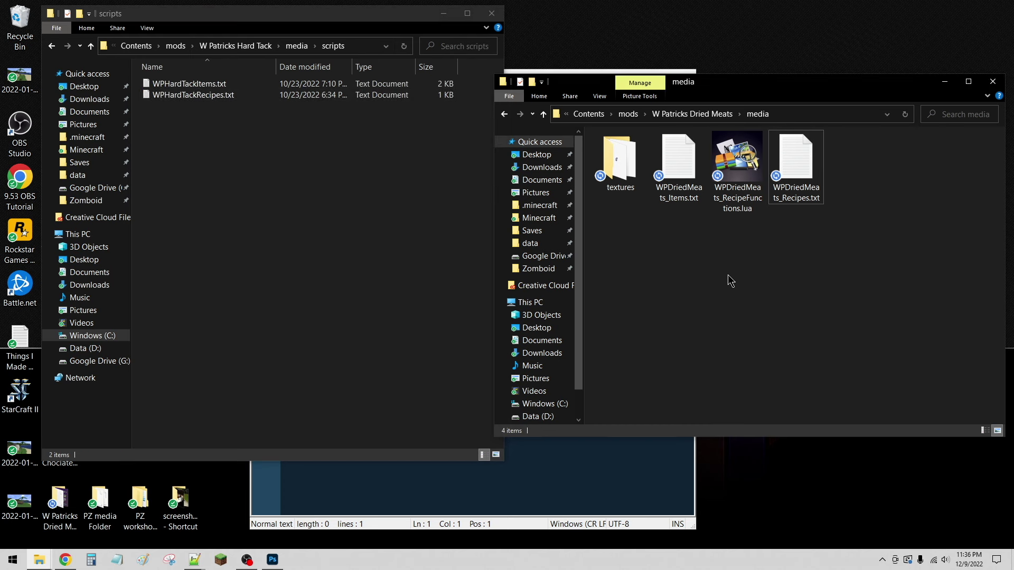
key("ctrl+shift+n")
type("ipts")
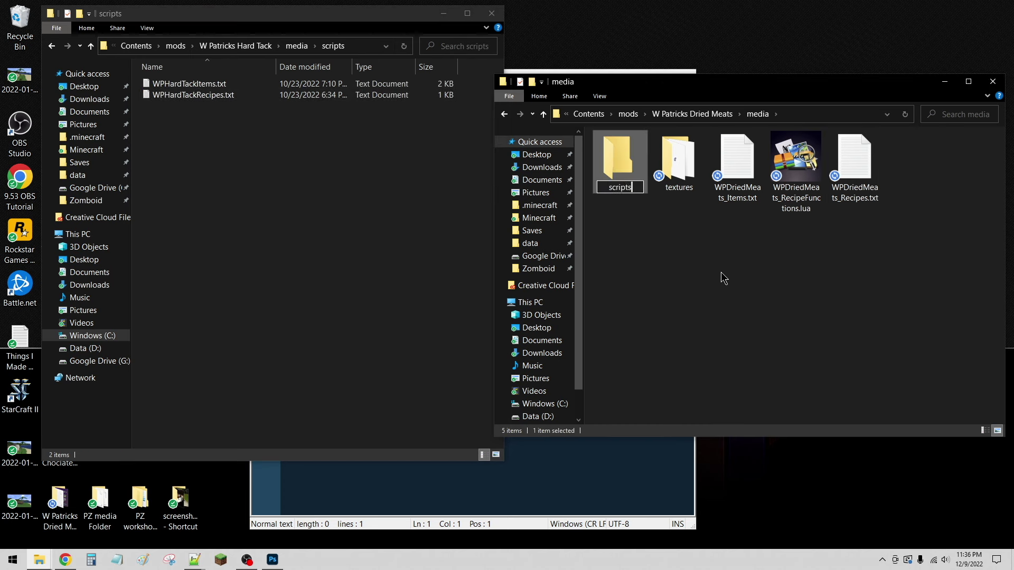
left_click_drag(735, 174, 621, 159)
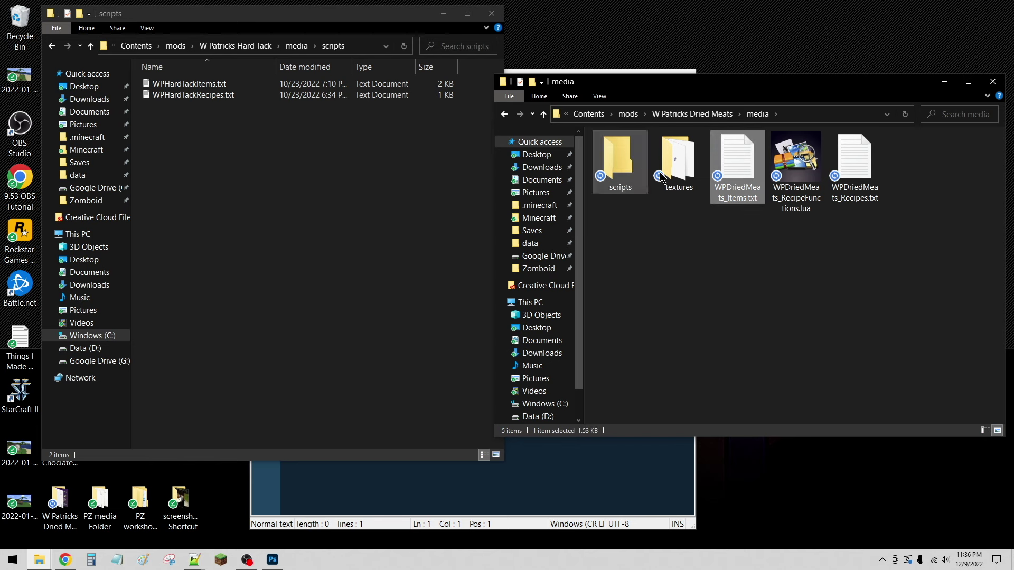
left_click_drag(794, 161, 621, 161)
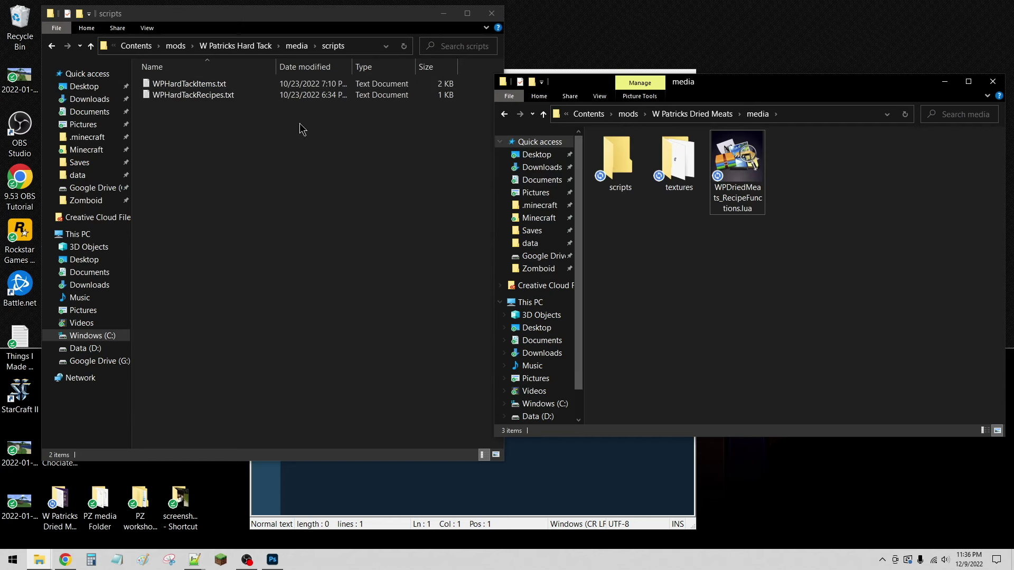
- Check Hard Tack's lua folder, create a lua folder in Dried Meats media, and move the WPDriedMeats_RecipeFunctions.lua file into it
left_click(297, 46)
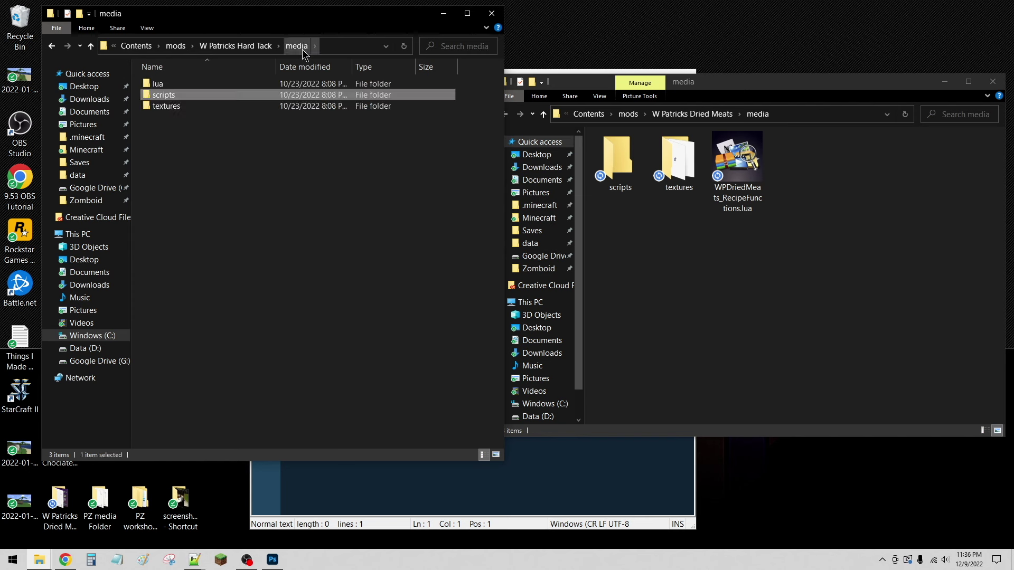
double_click(246, 85)
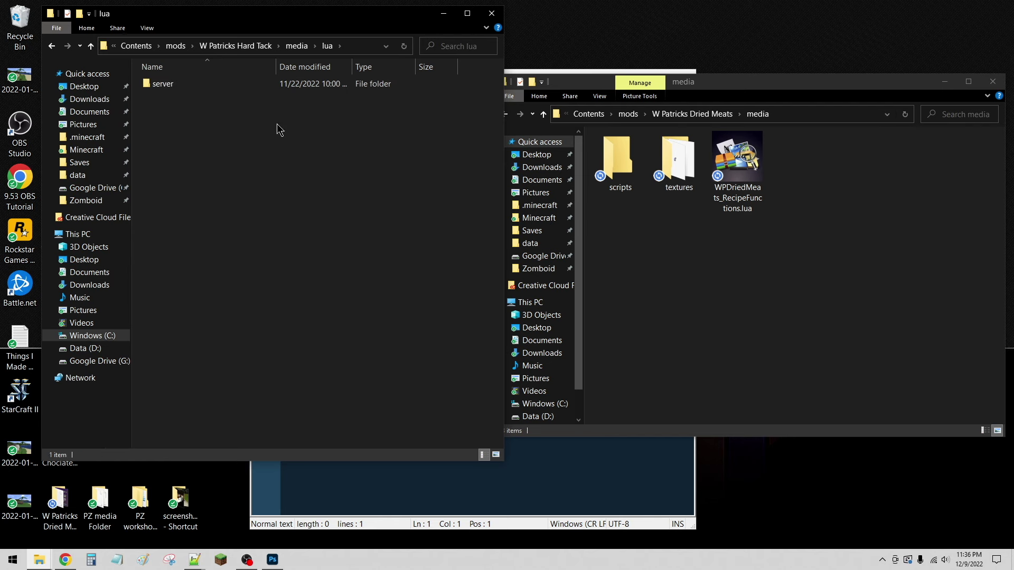
left_click(791, 237)
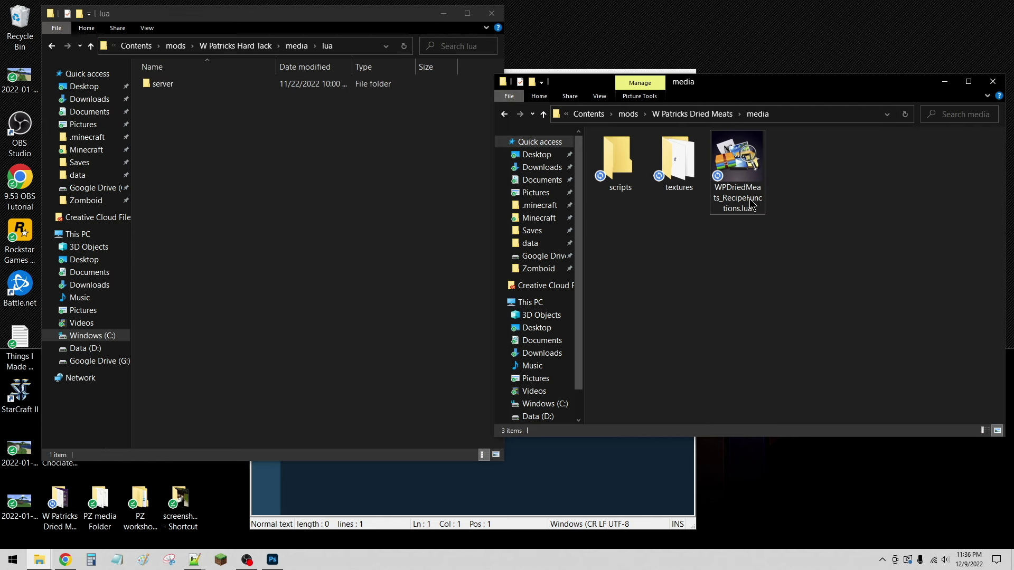
key("ctrl+shift+n")
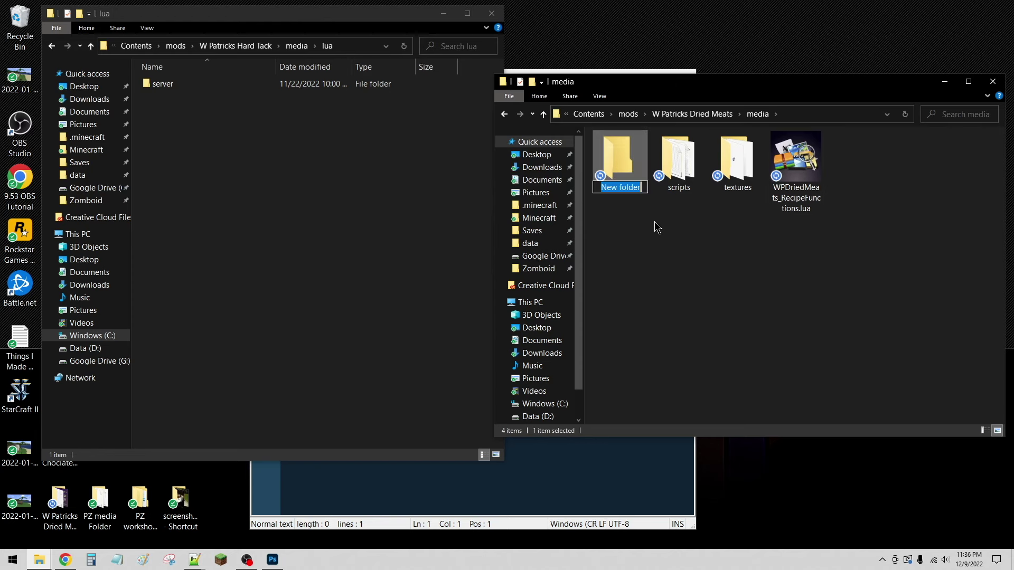
type("lua")
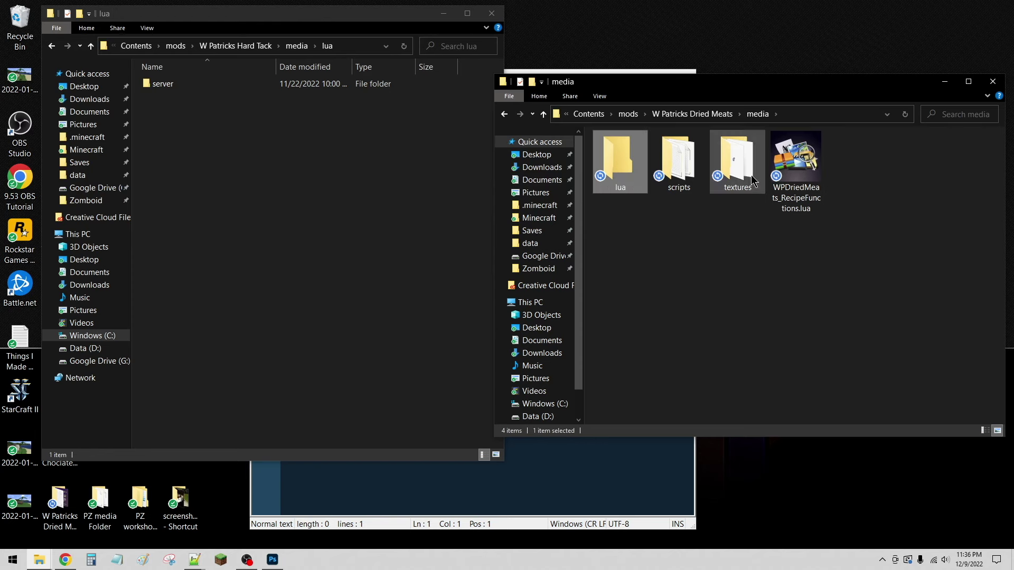
left_click_drag(796, 158, 620, 166)
- Create a server folder inside the Dried Meats lua folder and move the WPDriedMeats_RecipeFunctions.lua file into it
double_click(620, 166)
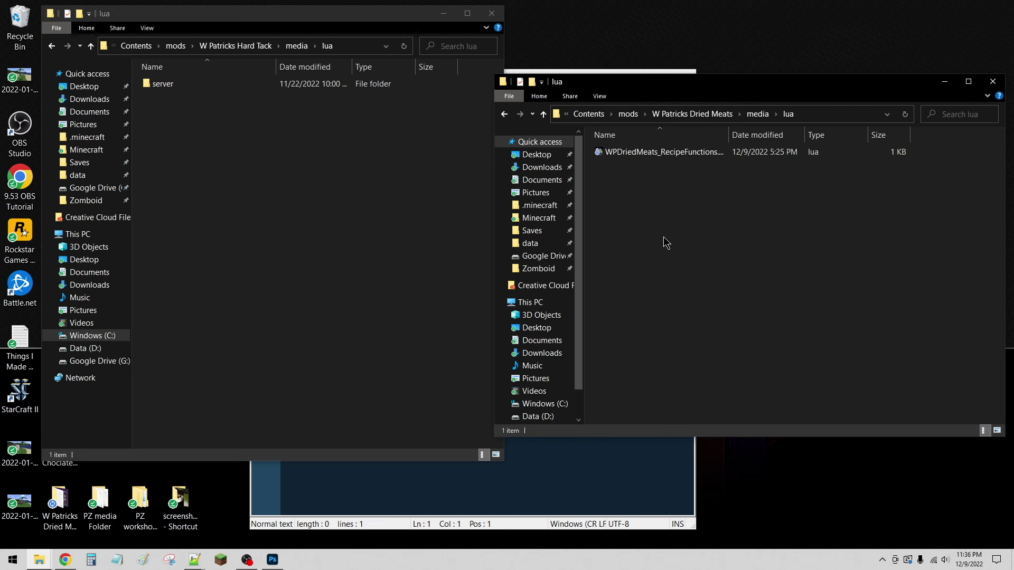
key("ctrl+shift+n")
type("ser")
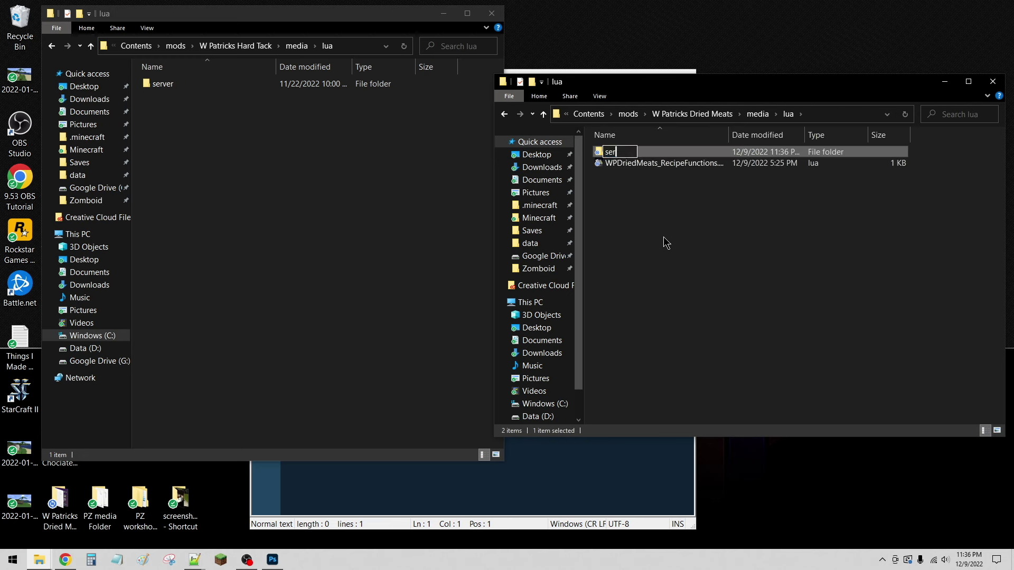
type("ver")
key("Return")
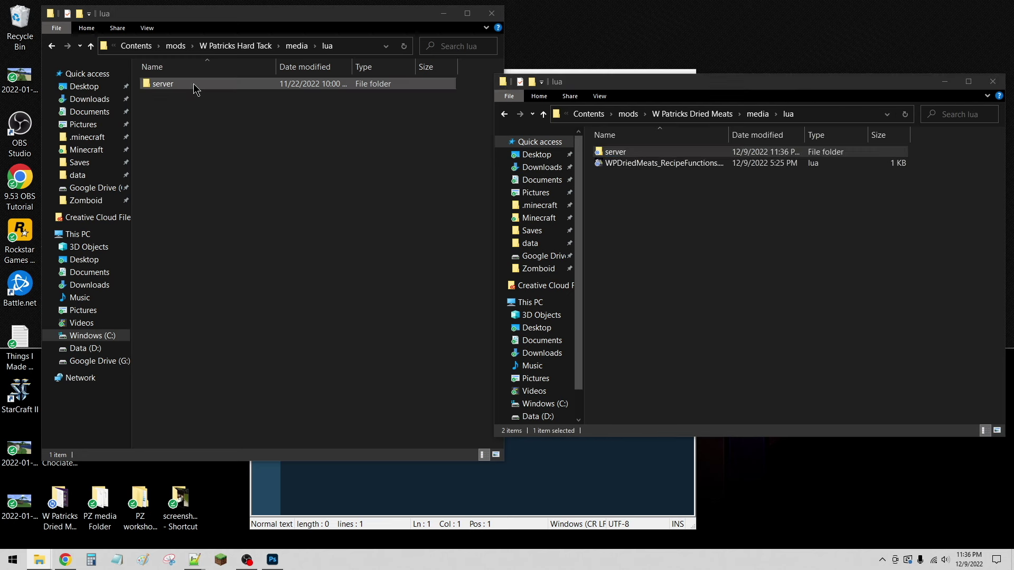
double_click(193, 83)
left_click_drag(661, 164, 615, 153)
double_click(227, 84)
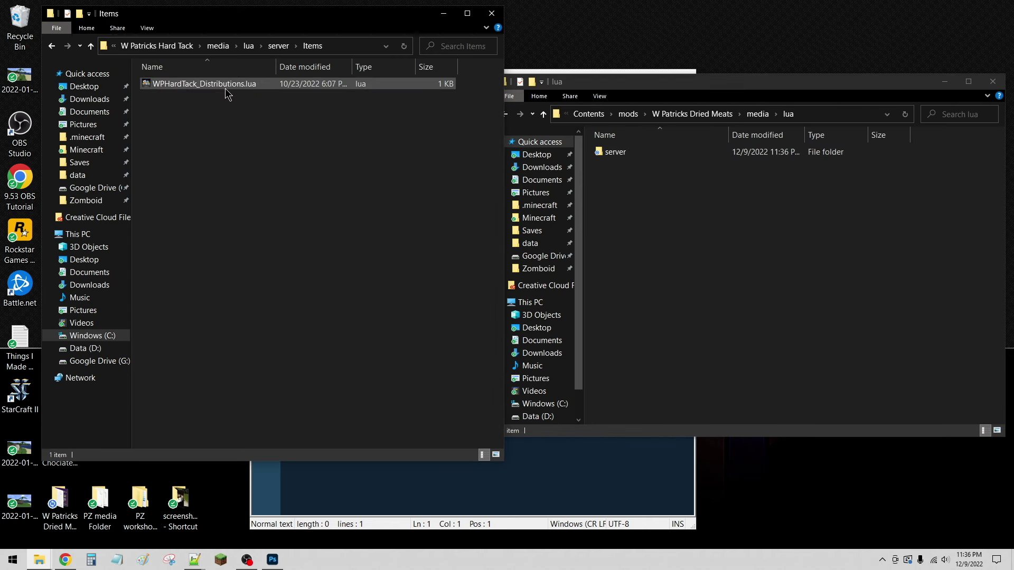
left_click(601, 195)
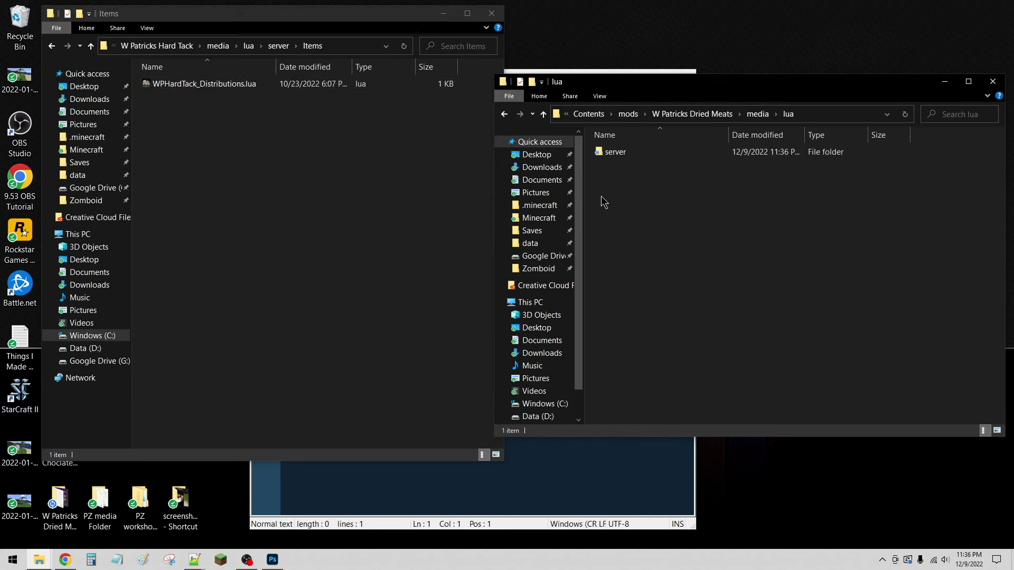
double_click(622, 151)
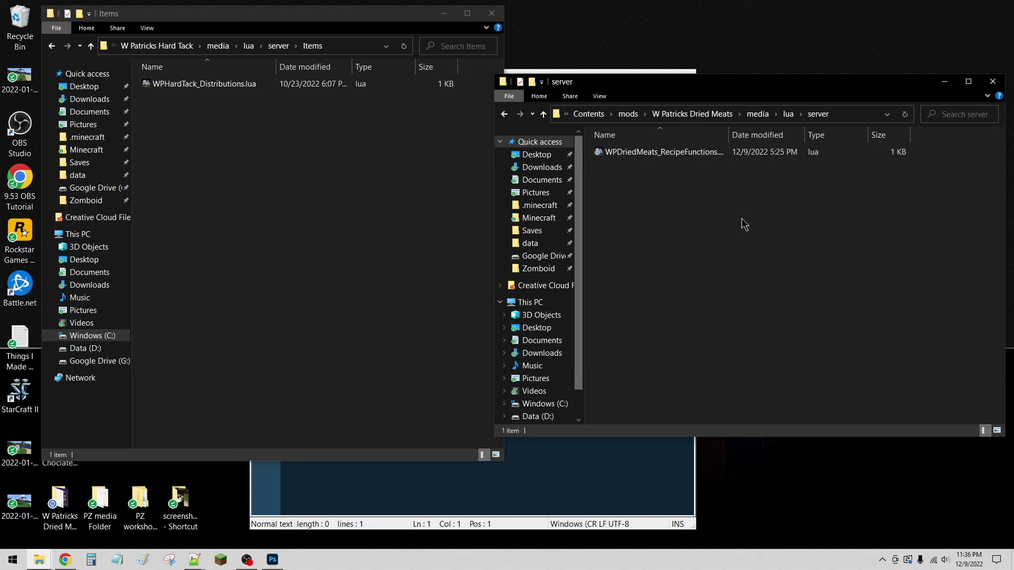
left_click(281, 122)
left_click(278, 46)
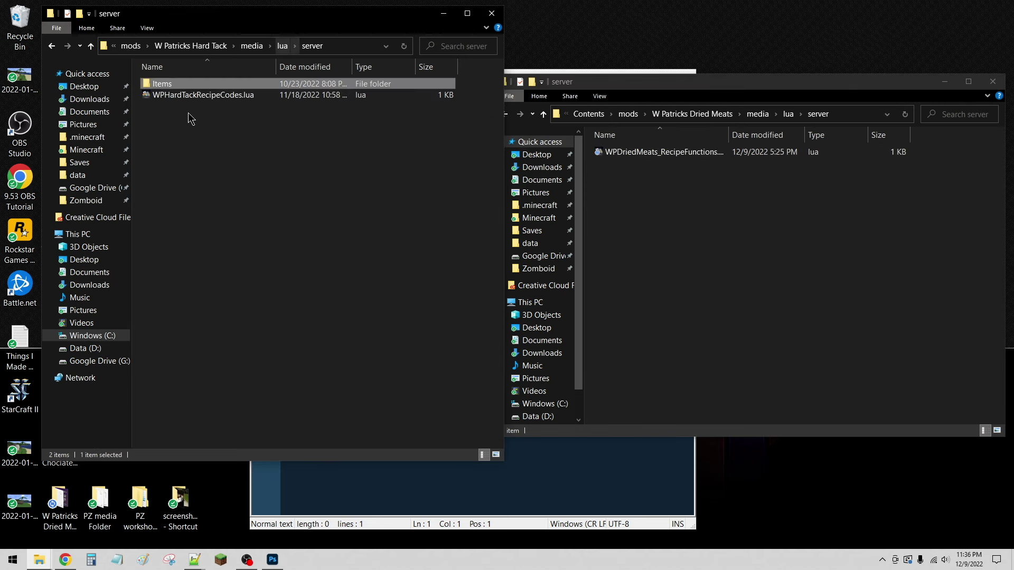
left_click(260, 164)
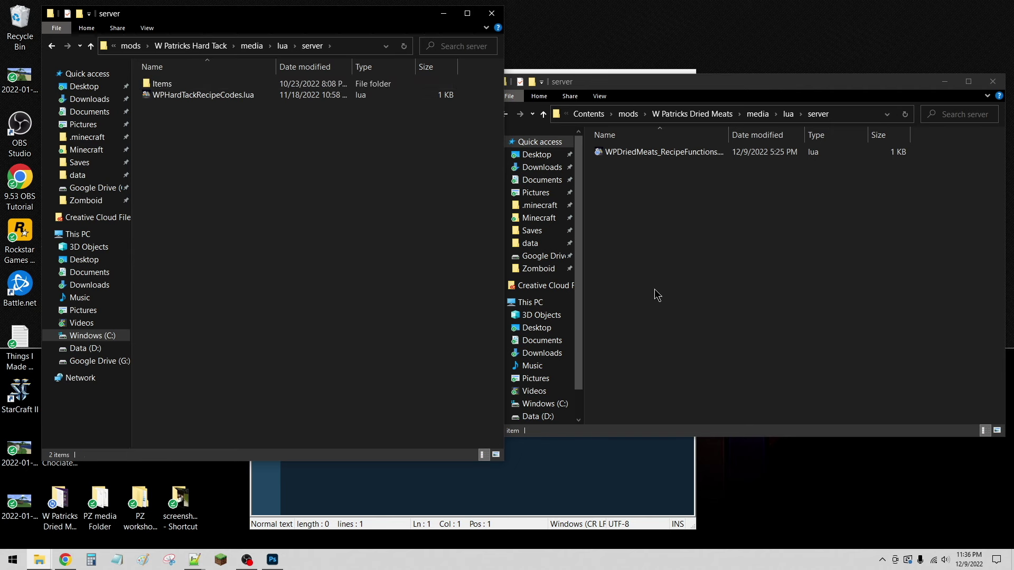
- Bring the empty Notepad++ window in front of the folder windows and reposition it
left_click(588, 448)
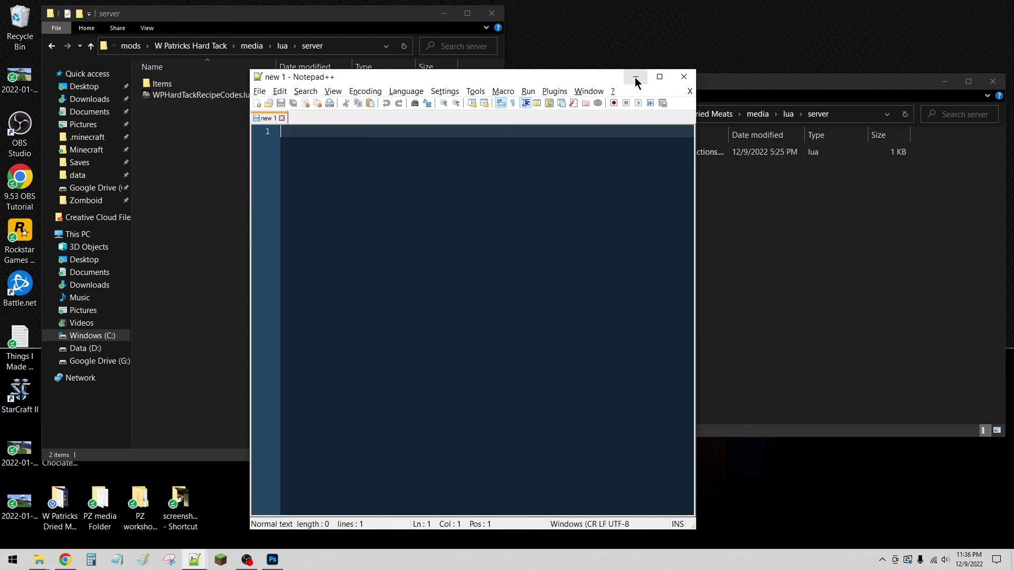
left_click_drag(613, 78, 639, 47)
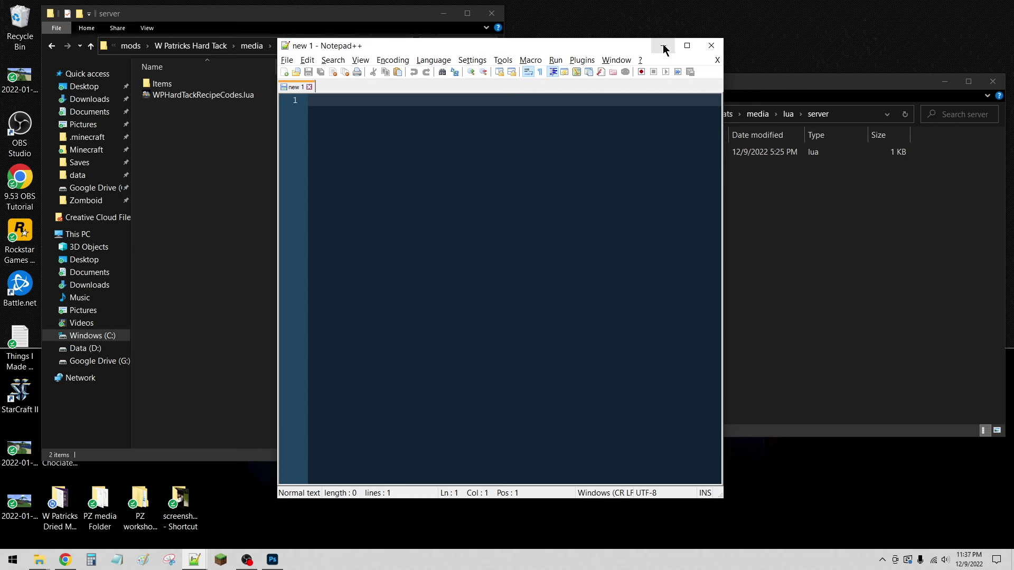